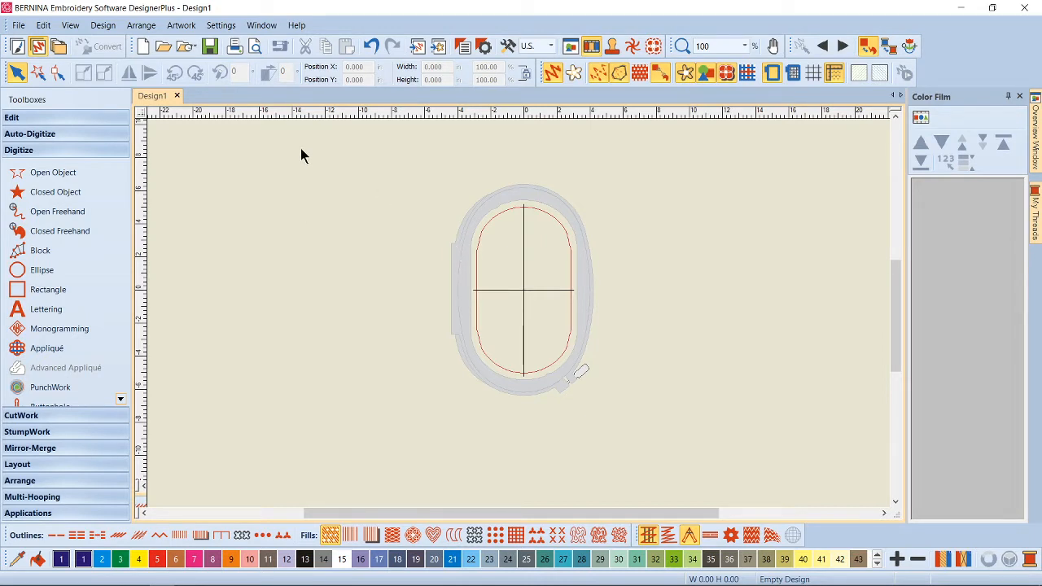
On the artwork canvas, choose Versatile-Face-Mask-Pattern-Instructions.pdf from the Software Sampler June 2020 My Files folder for import.
{"action": "left_click", "coordinate": [17, 47]}
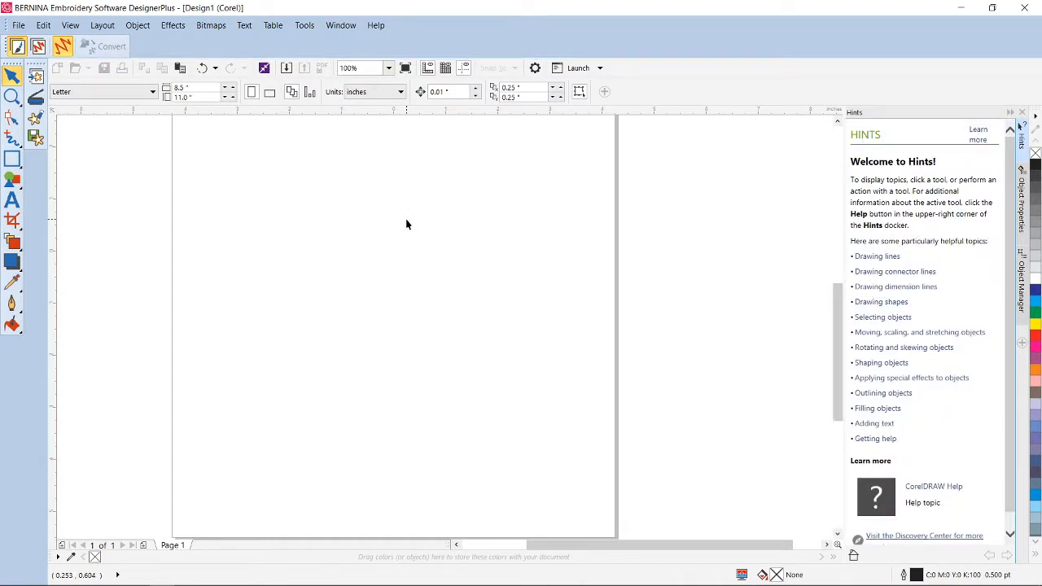
{"action": "left_click", "coordinate": [36, 76]}
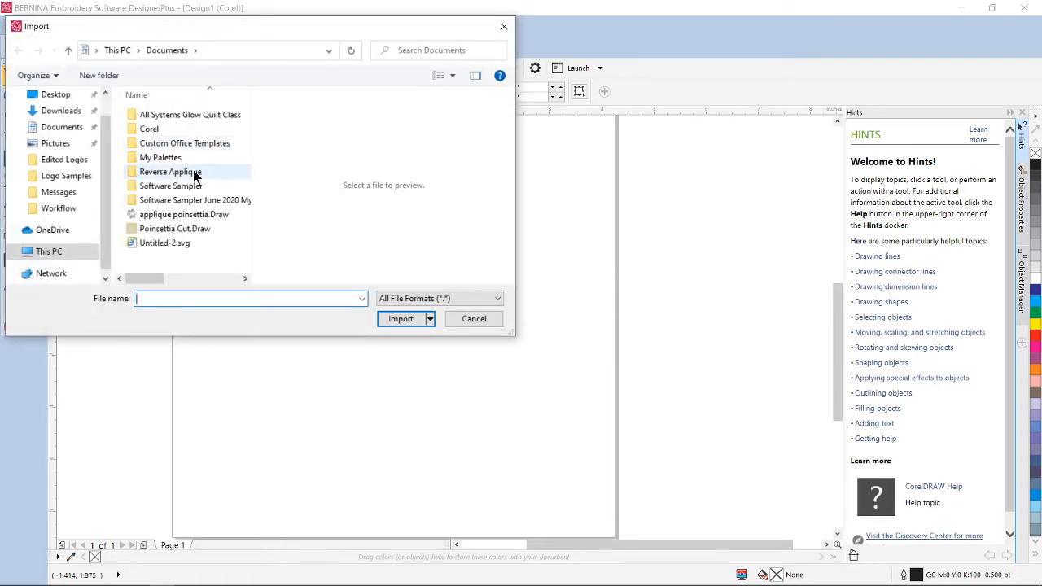
{"action": "double_click", "coordinate": [182, 200]}
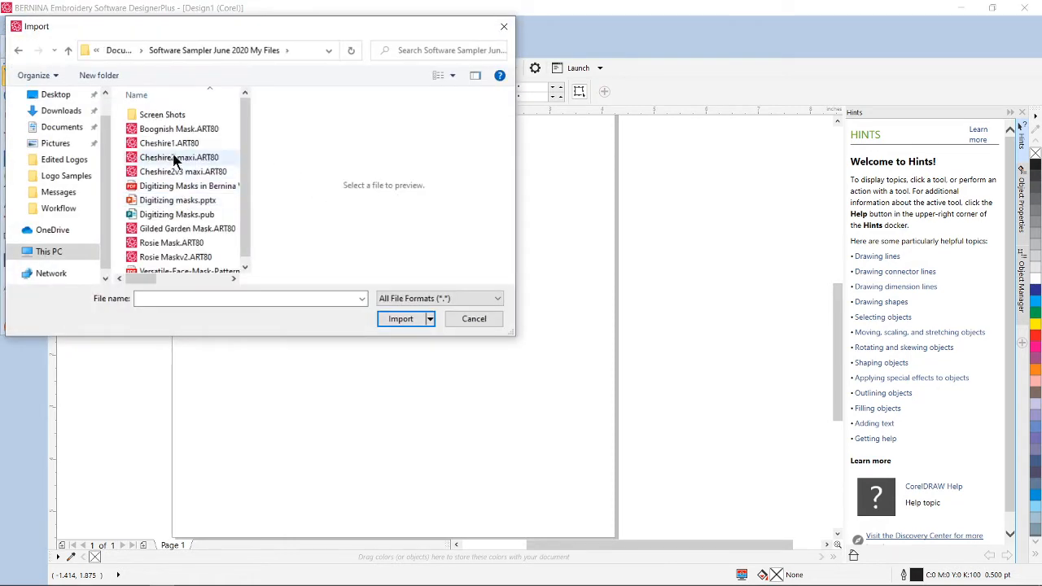
{"action": "scroll", "coordinate": [185, 210], "scroll_direction": "down", "scroll_amount": 1}
{"action": "left_click", "coordinate": [183, 268]}
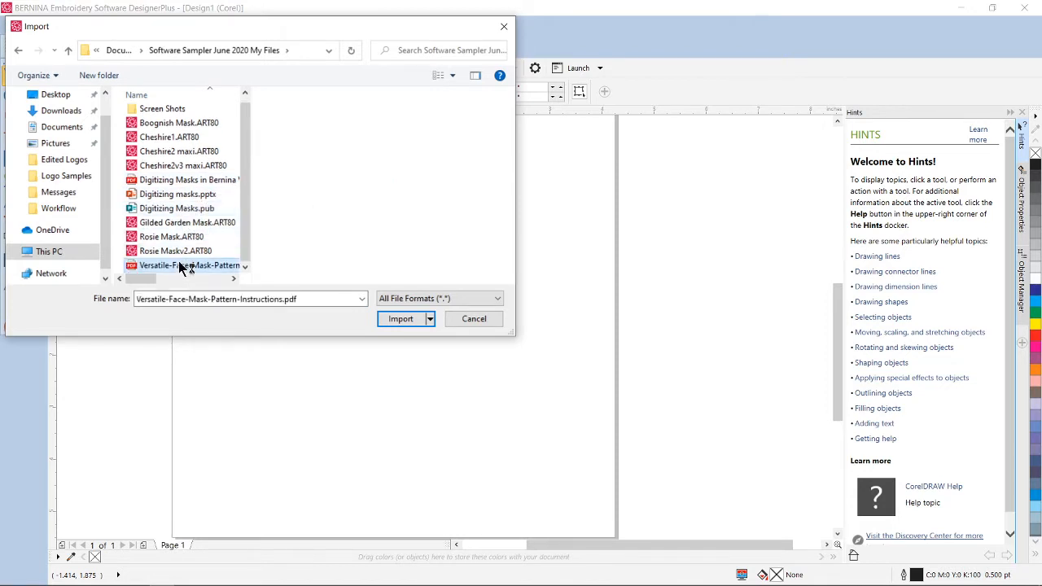
{"action": "left_click", "coordinate": [411, 351]}
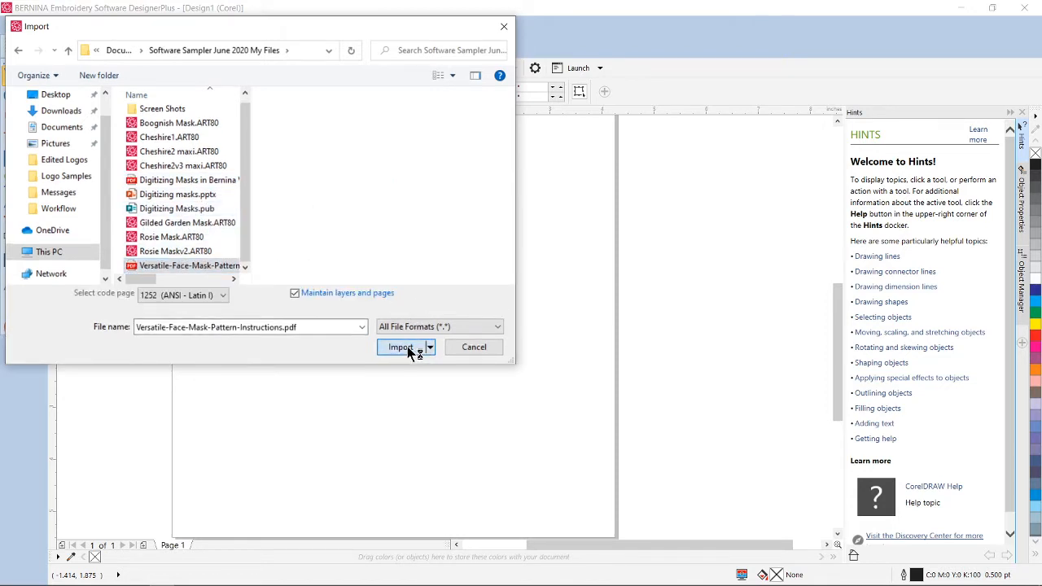
Import only page 3 of the PDF, keeping its text as text, and place it on the page.
{"action": "left_click", "coordinate": [448, 307]}
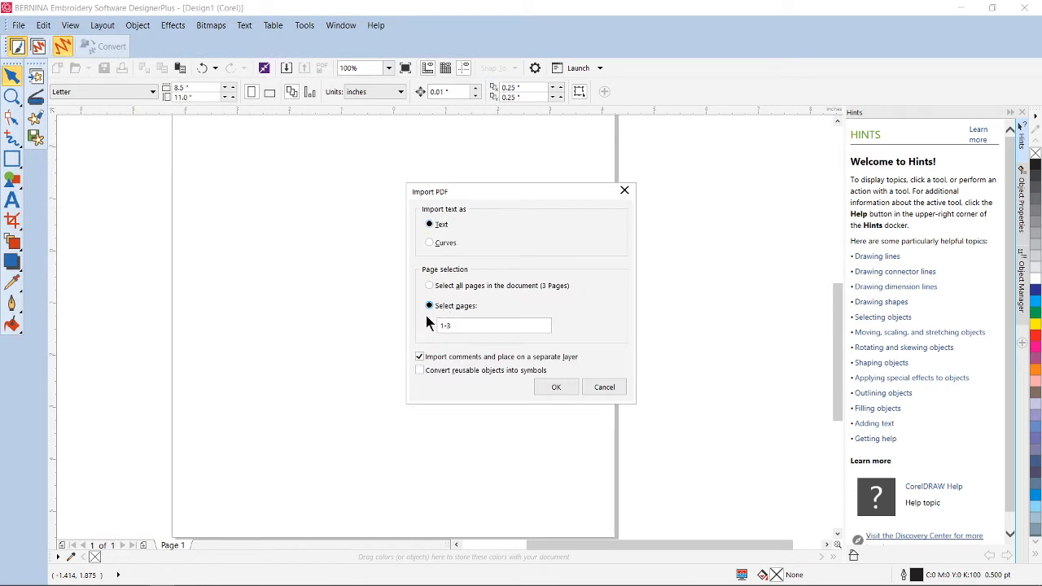
{"action": "left_click", "coordinate": [466, 324]}
{"action": "left_click_drag", "start_coordinate": [452, 329], "coordinate": [431, 322]}
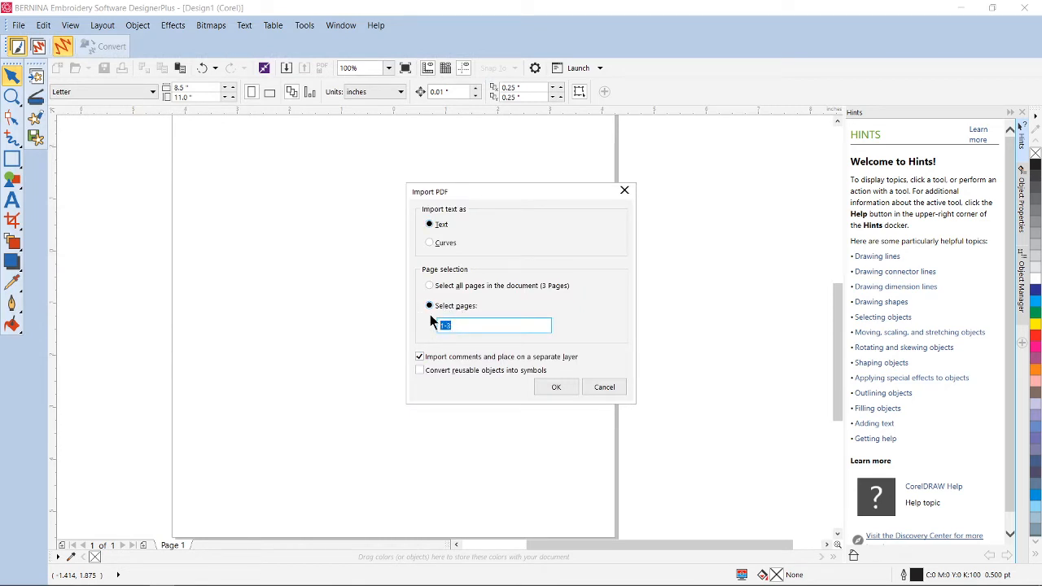
{"action": "type", "text": "3"}
{"action": "left_click", "coordinate": [559, 388]}
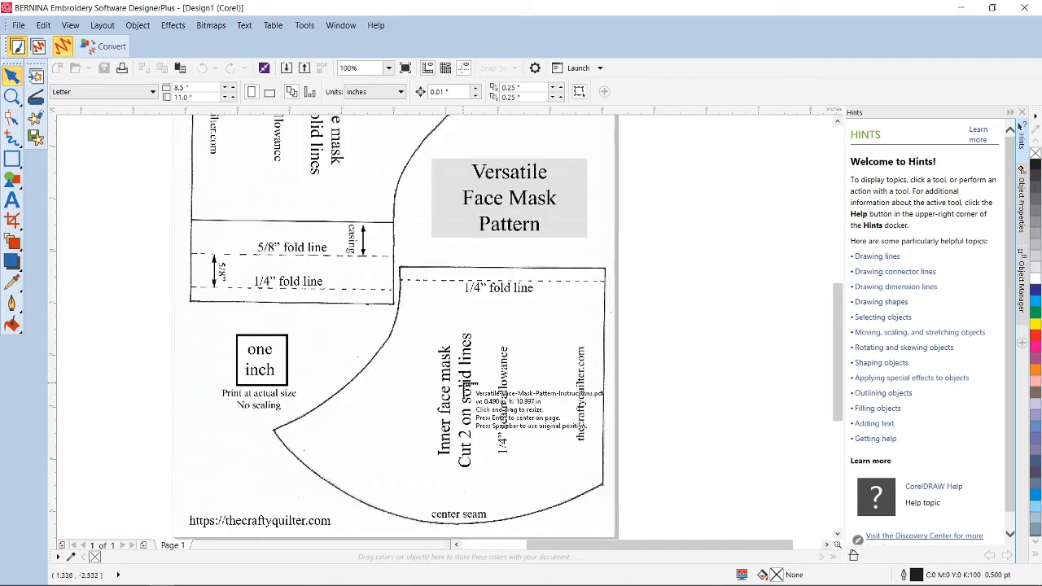
{"action": "left_click", "coordinate": [469, 386]}
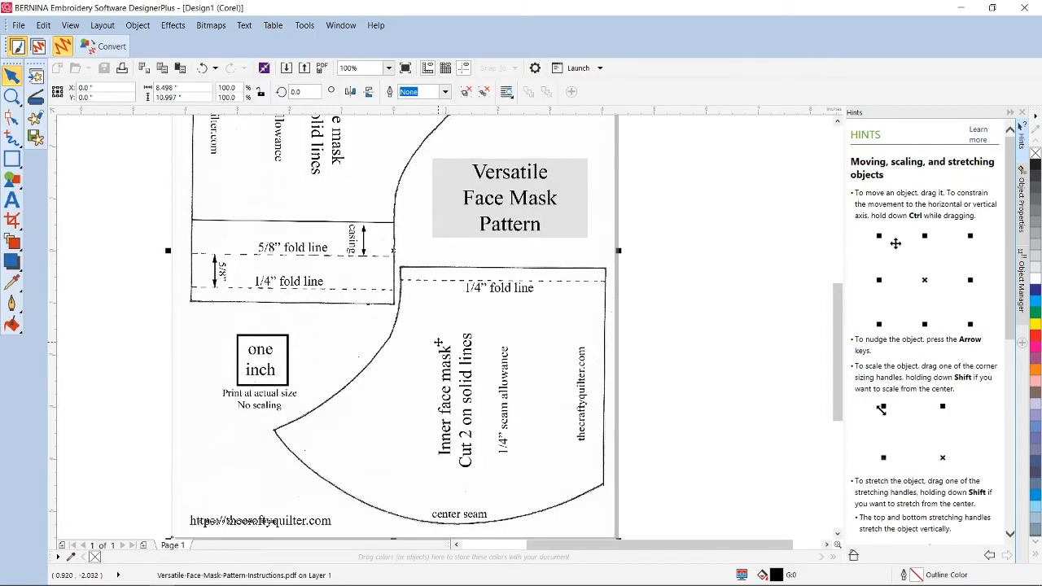
Try to bring the imported pattern from the Artwork Canvas into the Embroidery Canvas.
{"action": "scroll", "coordinate": [377, 288], "scroll_direction": "down", "scroll_amount": 2}
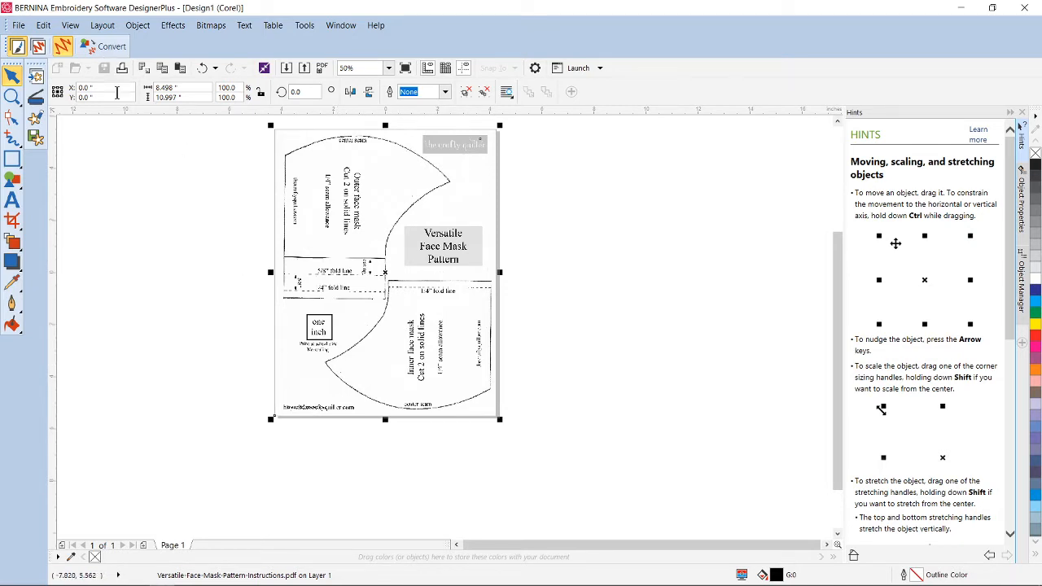
{"action": "left_click", "coordinate": [68, 51]}
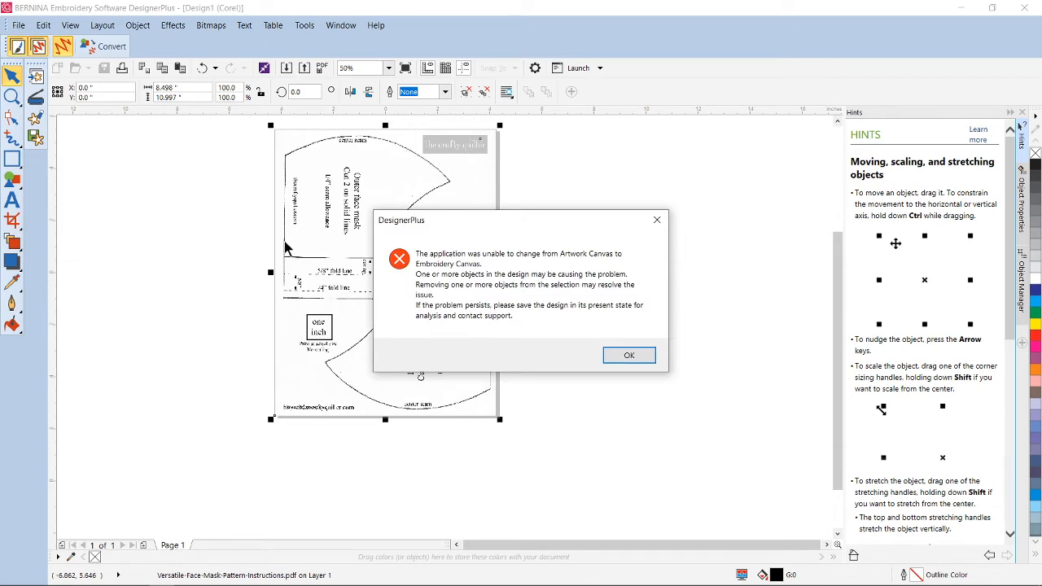
{"action": "left_click", "coordinate": [632, 355]}
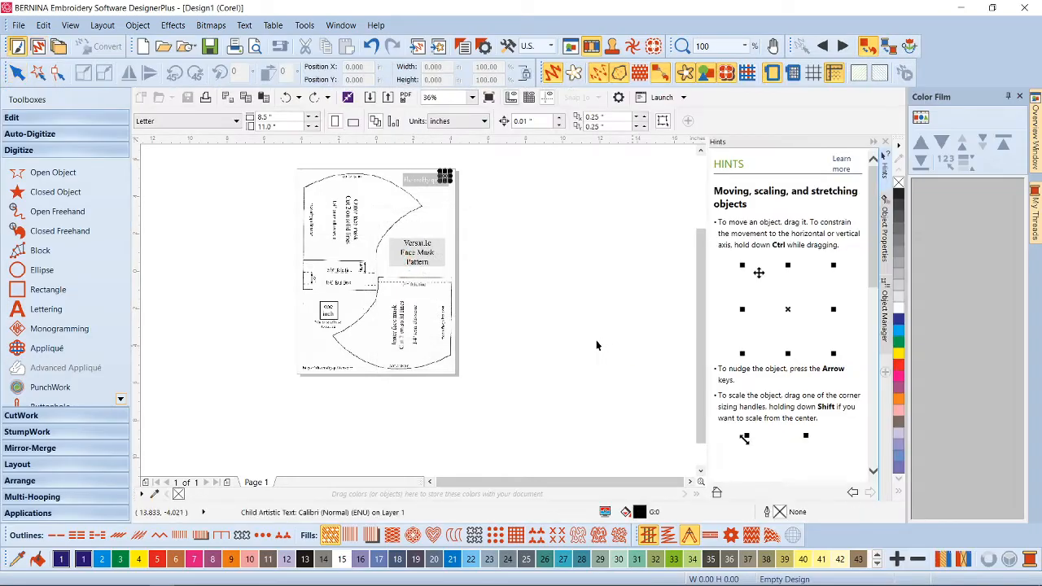
{"action": "left_click", "coordinate": [532, 321]}
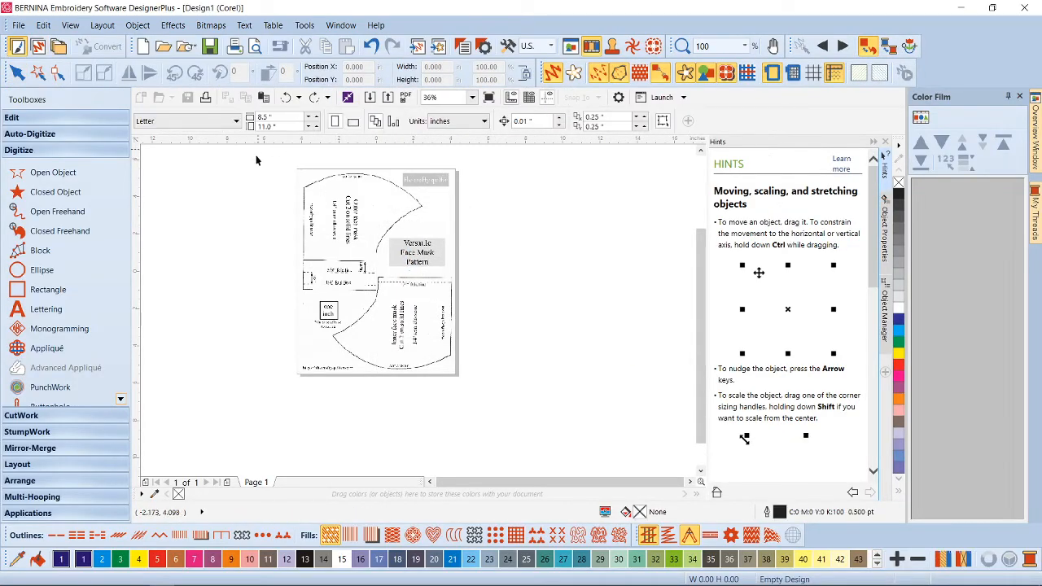
{"action": "left_click", "coordinate": [39, 47]}
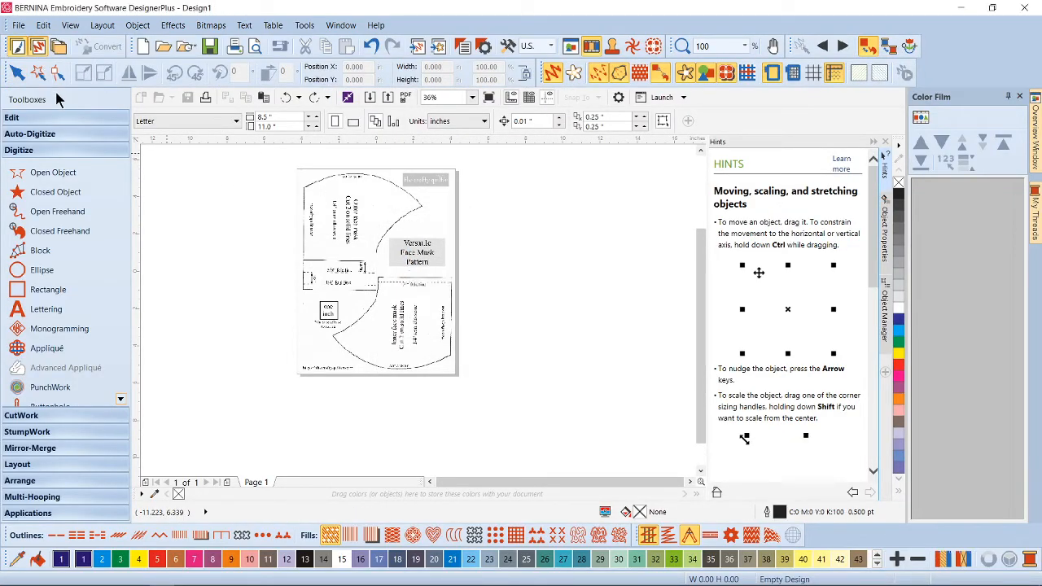
{"action": "left_click", "coordinate": [629, 355]}
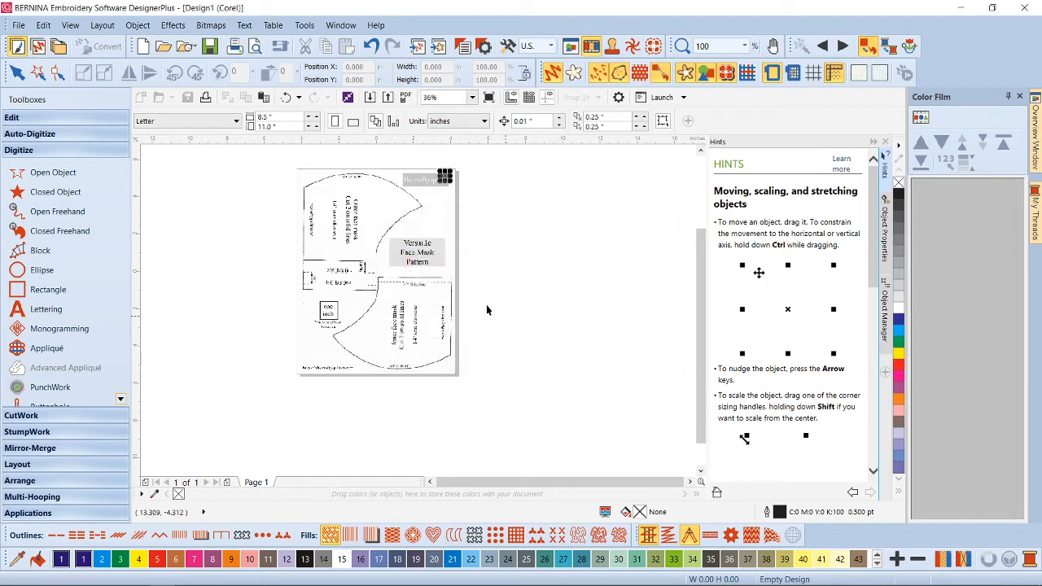
Convert the whole imported pattern to curves and switch to the Embroidery Canvas.
{"action": "left_click", "coordinate": [417, 263]}
{"action": "left_click", "coordinate": [416, 263]}
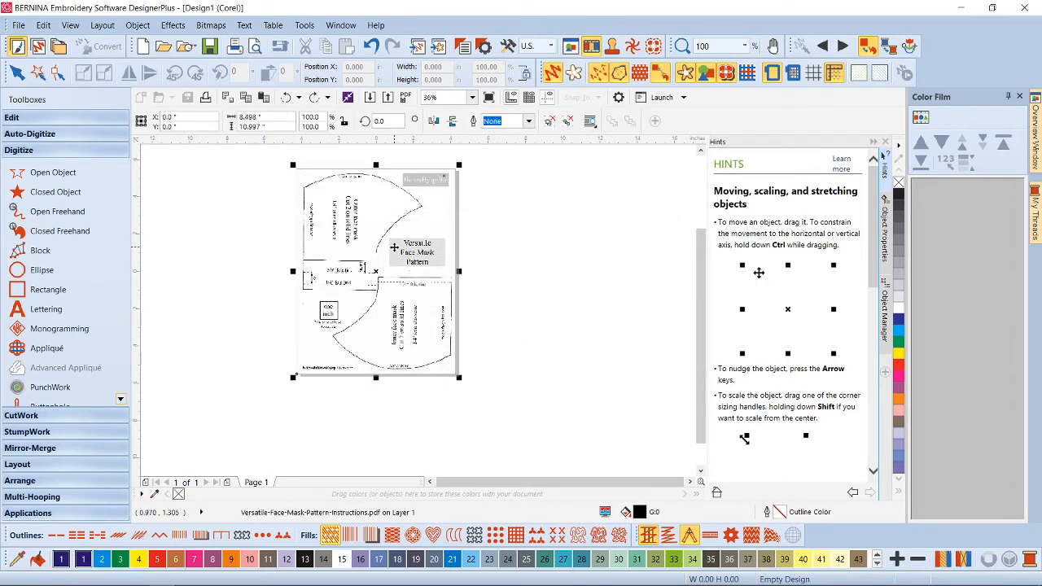
{"action": "right_click", "coordinate": [392, 256]}
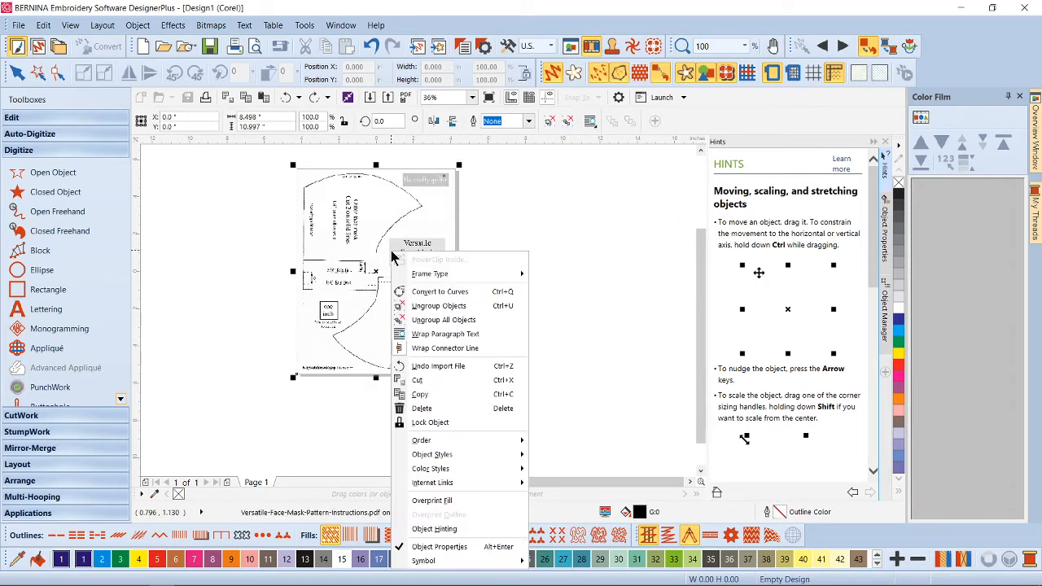
{"action": "left_click", "coordinate": [416, 291]}
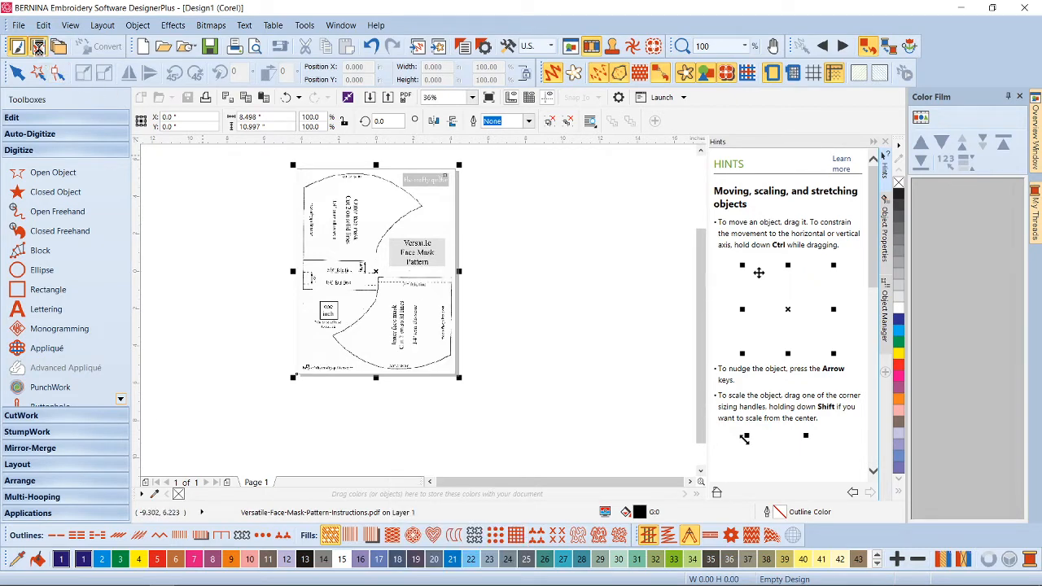
{"action": "left_click", "coordinate": [37, 47]}
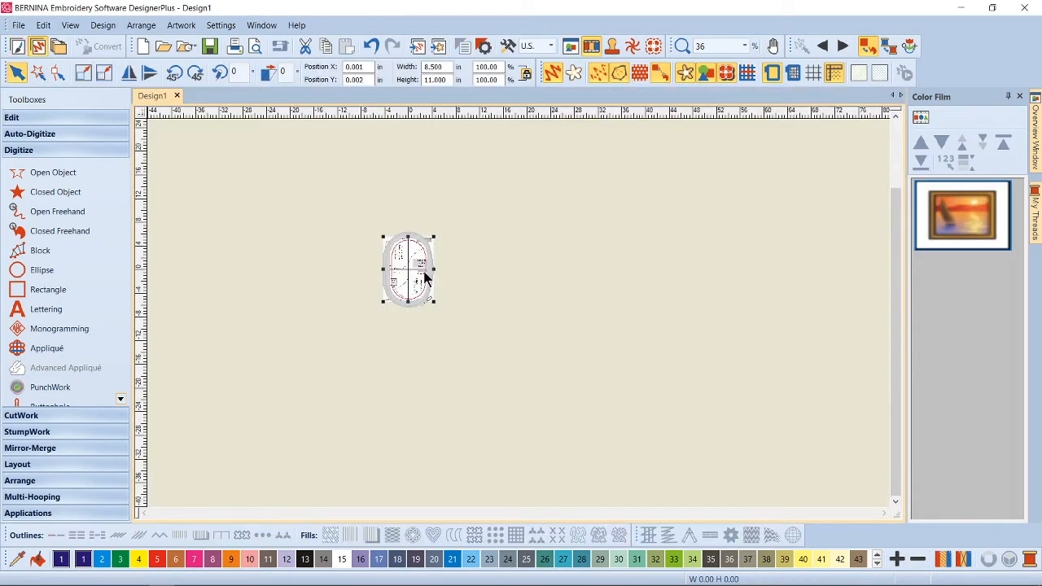
Hide the hoop so that it does not cover the face mask pattern.
{"action": "scroll", "coordinate": [519, 314], "scroll_direction": "up", "scroll_amount": 5}
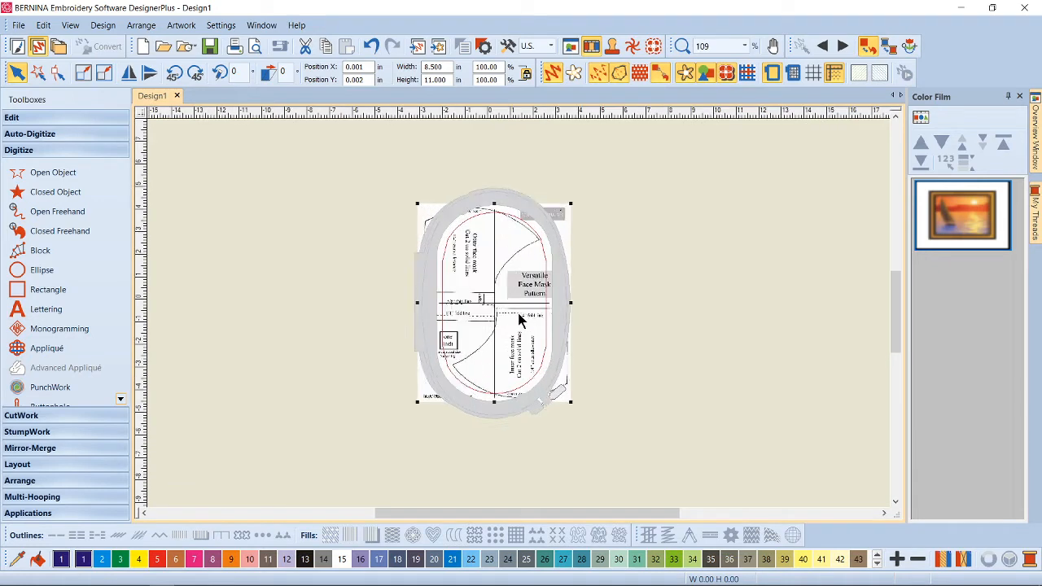
{"action": "scroll", "coordinate": [521, 322], "scroll_direction": "up", "scroll_amount": 1}
{"action": "left_click", "coordinate": [769, 73]}
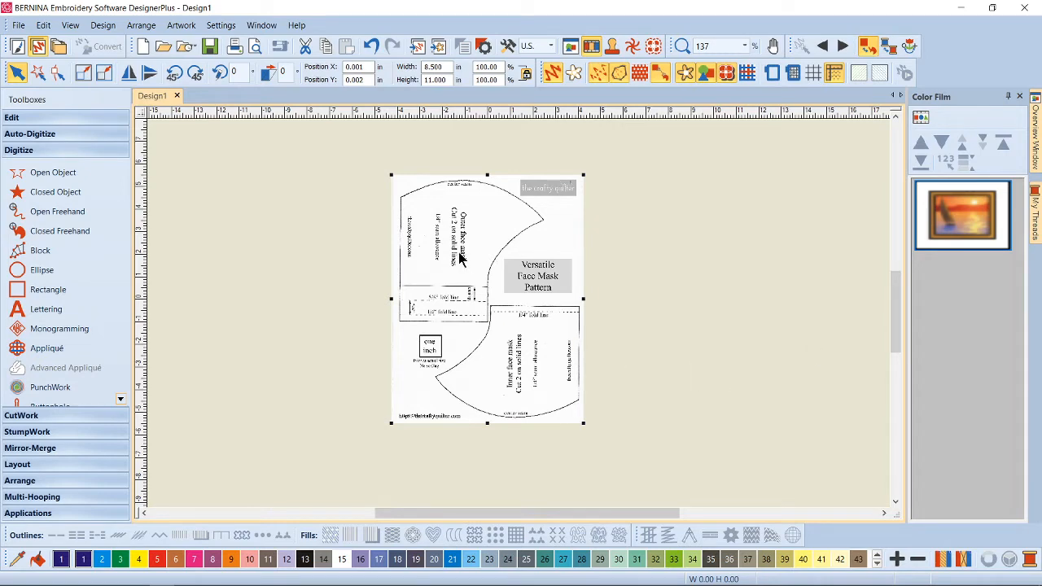
Set up a Closed Object for the outer face mask with a single outline stitch in red thread color 5.
{"action": "scroll", "coordinate": [511, 326], "scroll_direction": "up", "scroll_amount": 1}
{"action": "scroll", "coordinate": [513, 324], "scroll_direction": "up", "scroll_amount": 2}
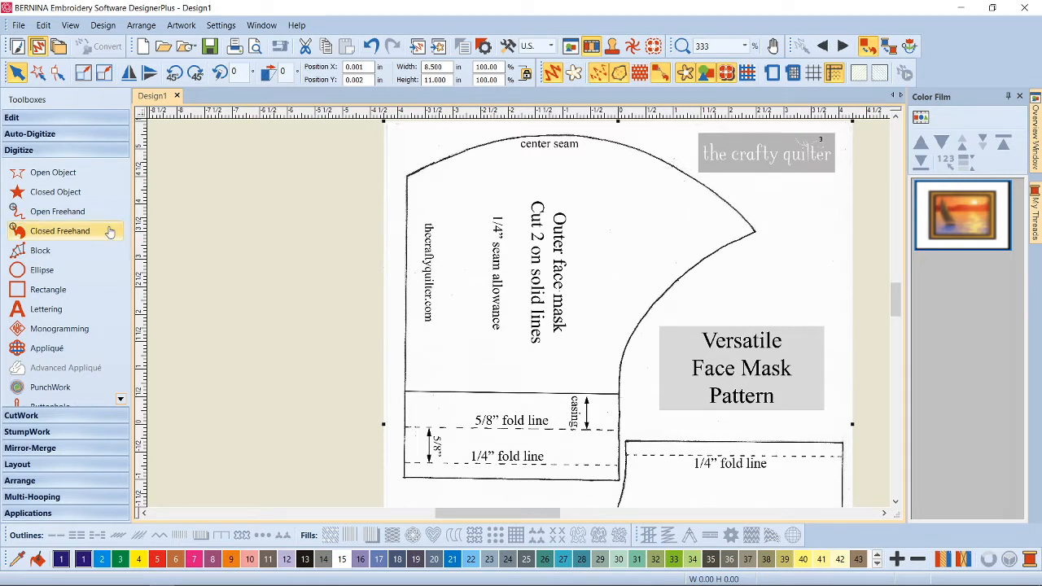
{"action": "left_click", "coordinate": [97, 197]}
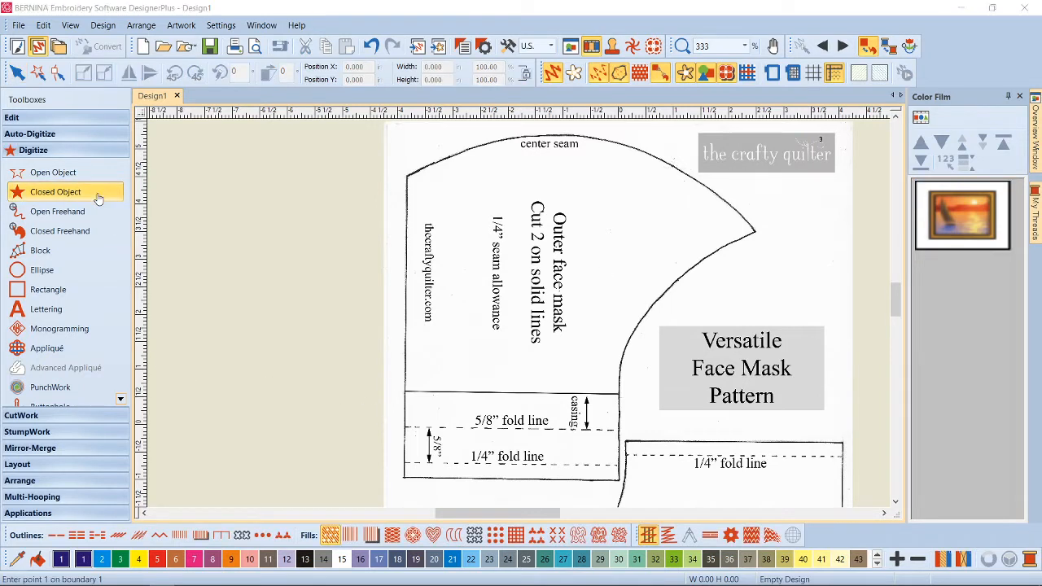
{"action": "left_click", "coordinate": [58, 538]}
{"action": "left_click", "coordinate": [157, 559]}
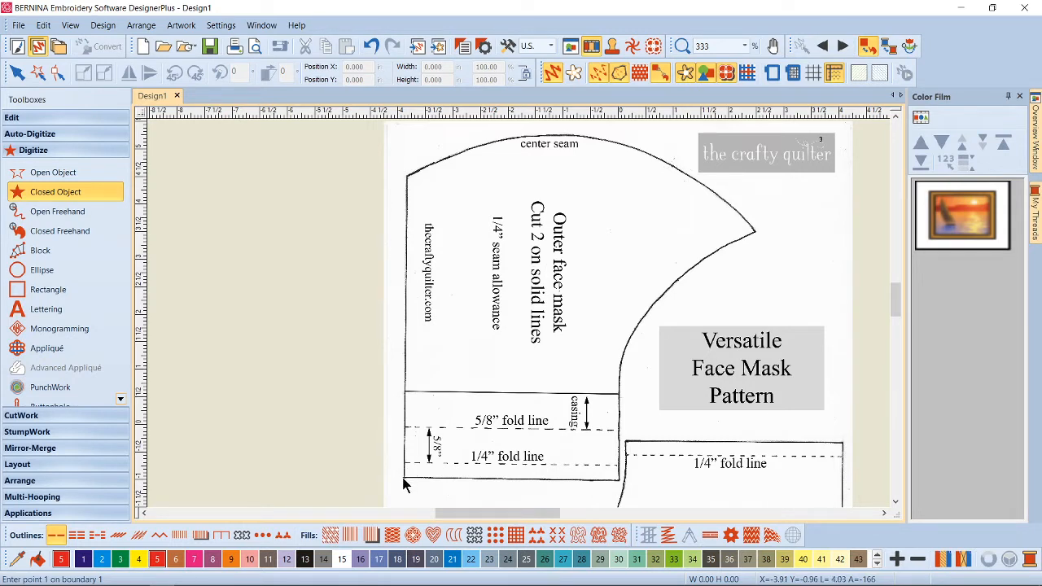
Trace the outer face mask from its lower-left corner up the straight side and along the center seam curve to the pointed tip.
{"action": "scroll", "coordinate": [405, 485], "scroll_direction": "up", "scroll_amount": 2}
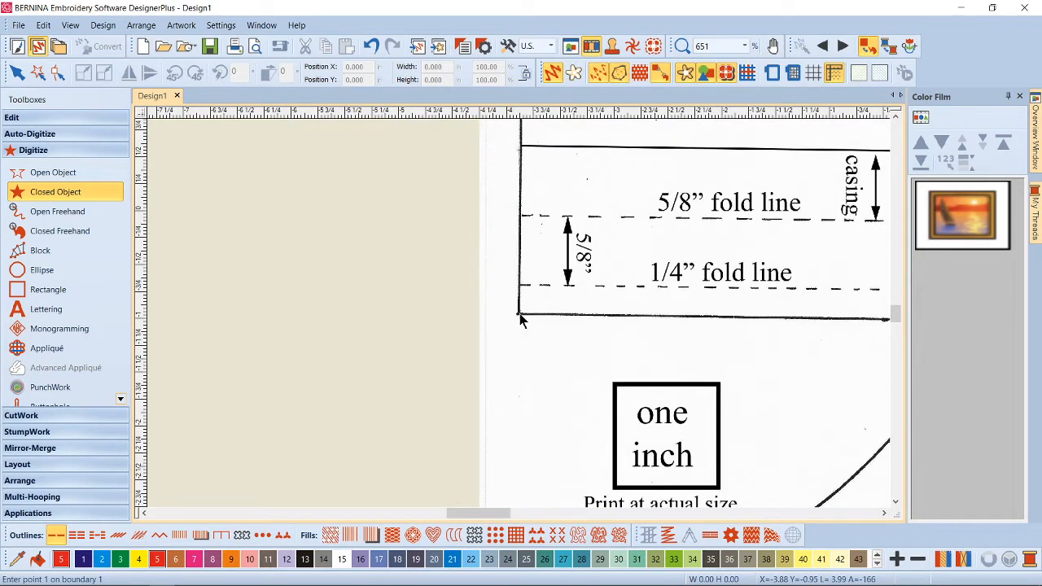
{"action": "left_click", "coordinate": [519, 314]}
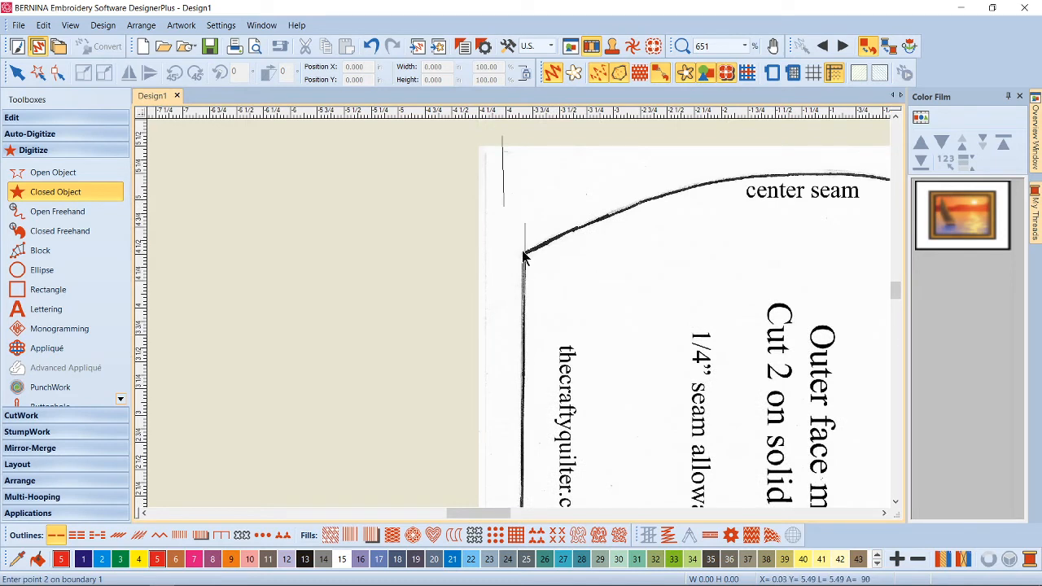
{"action": "left_click", "coordinate": [525, 253]}
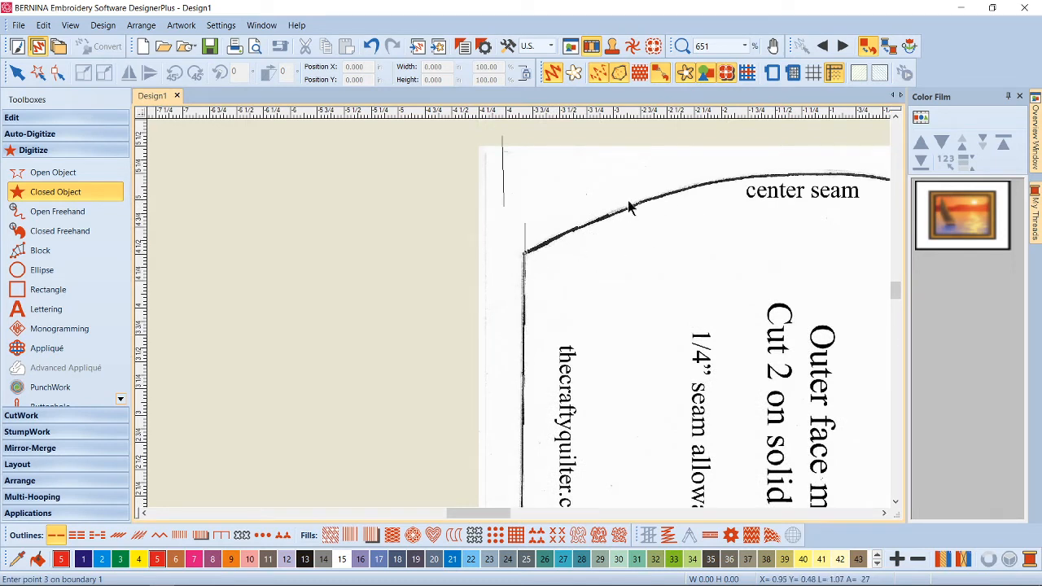
{"action": "left_click", "coordinate": [633, 209]}
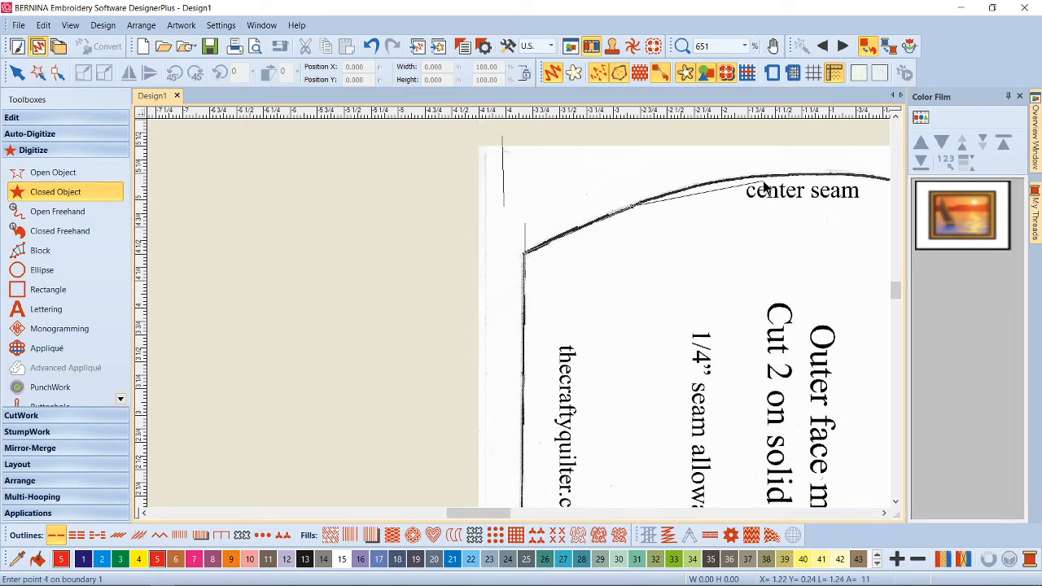
{"action": "left_click", "coordinate": [765, 177]}
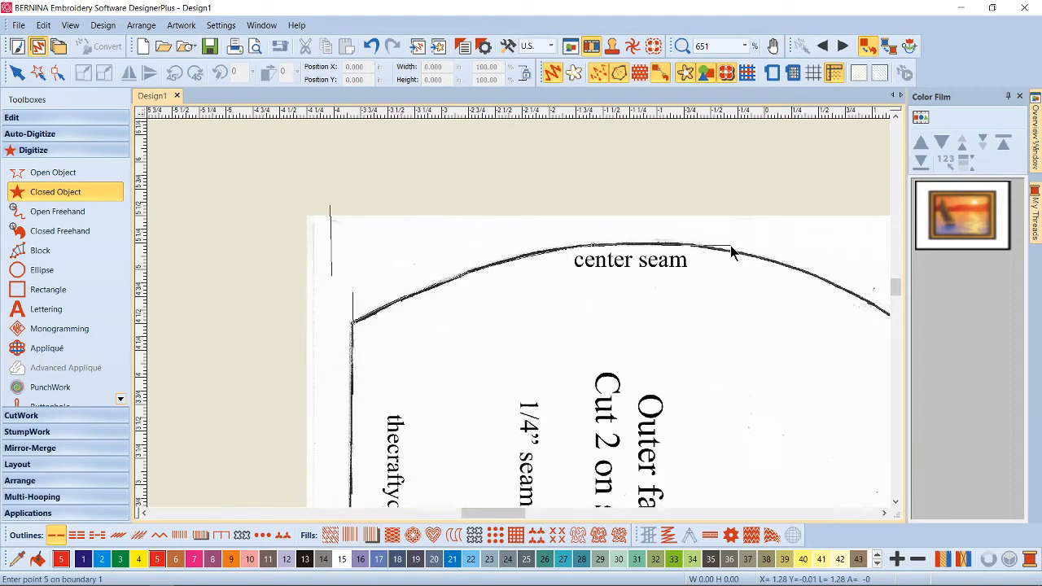
{"action": "left_click", "coordinate": [763, 265]}
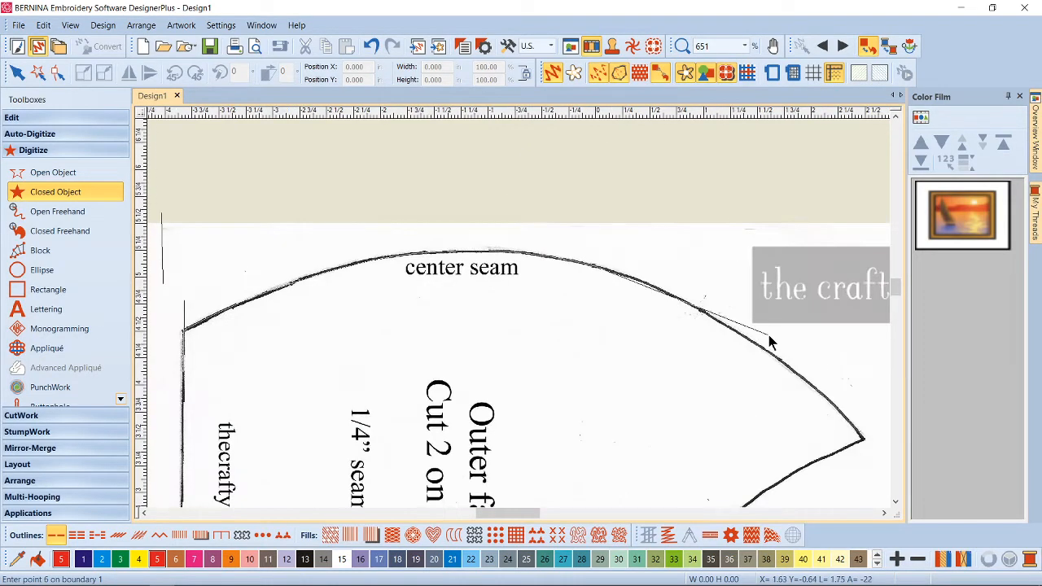
{"action": "left_click", "coordinate": [760, 351]}
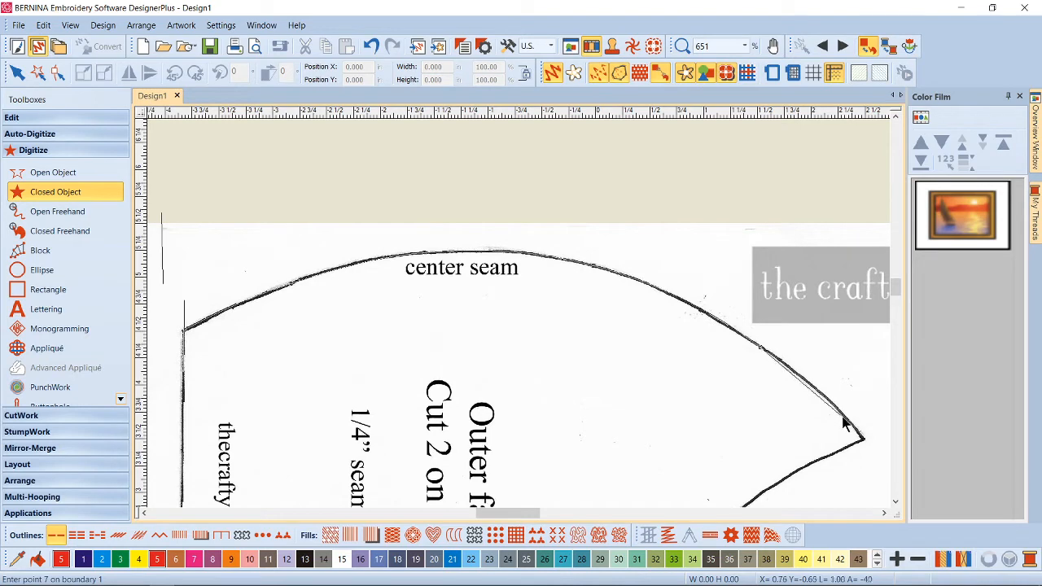
{"action": "left_click", "coordinate": [864, 439]}
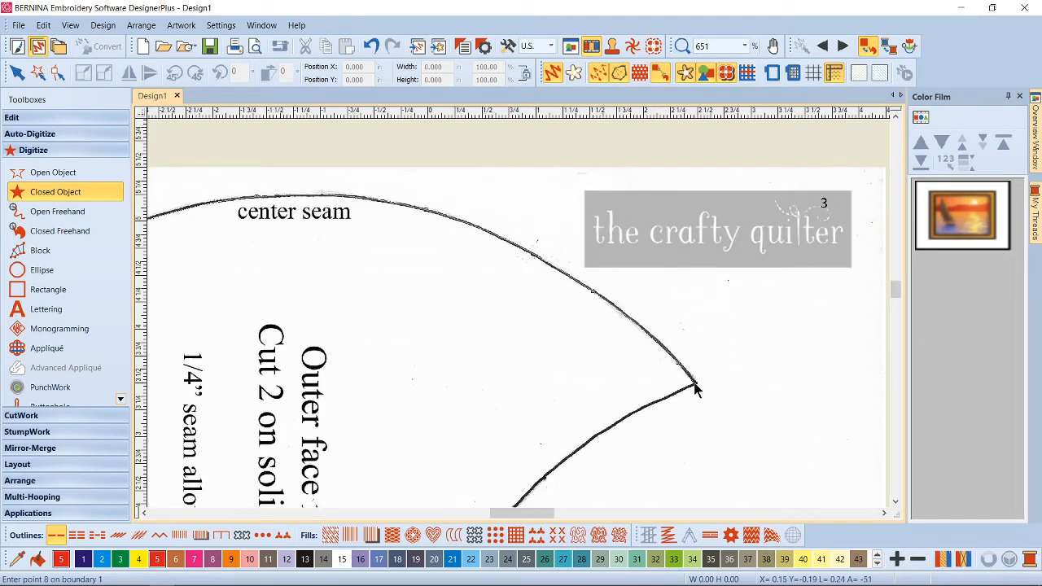
{"action": "left_click", "coordinate": [696, 389]}
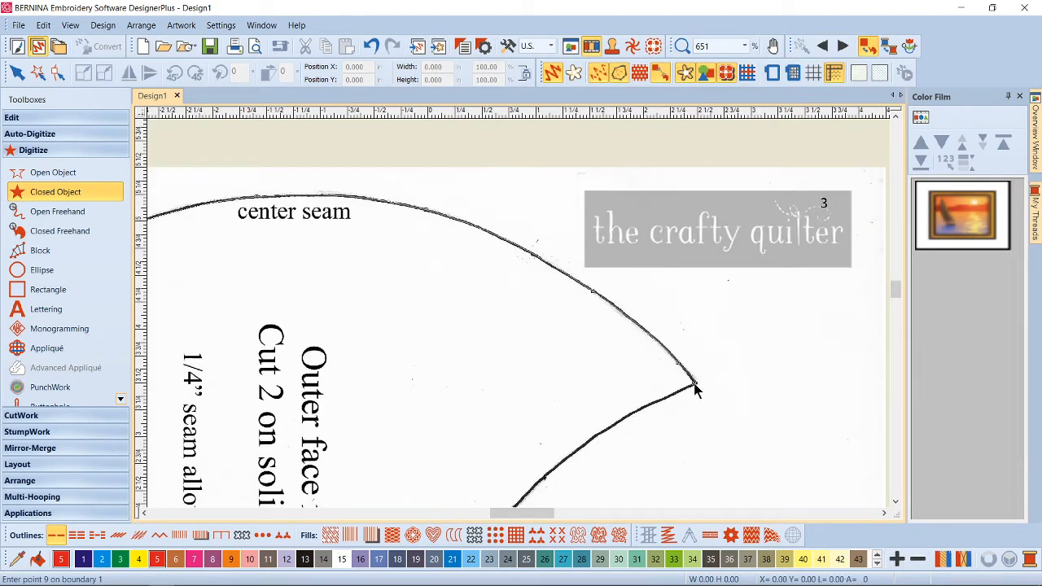
Trace the rest of the outer face mask from the pointed tip down the inward curve to the lower-right corner and close the object.
{"action": "left_click", "coordinate": [633, 420]}
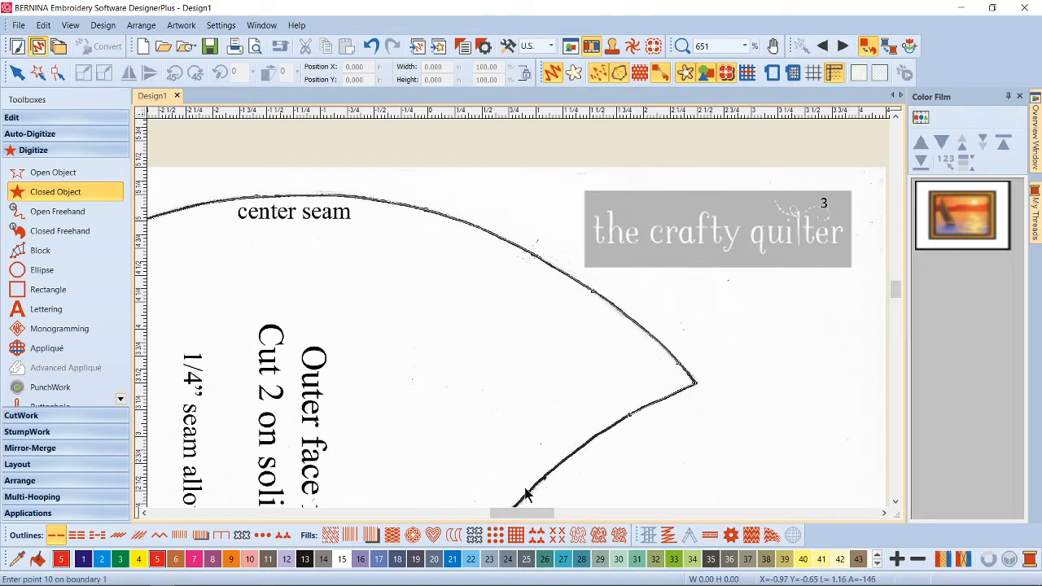
{"action": "left_click", "coordinate": [484, 409]}
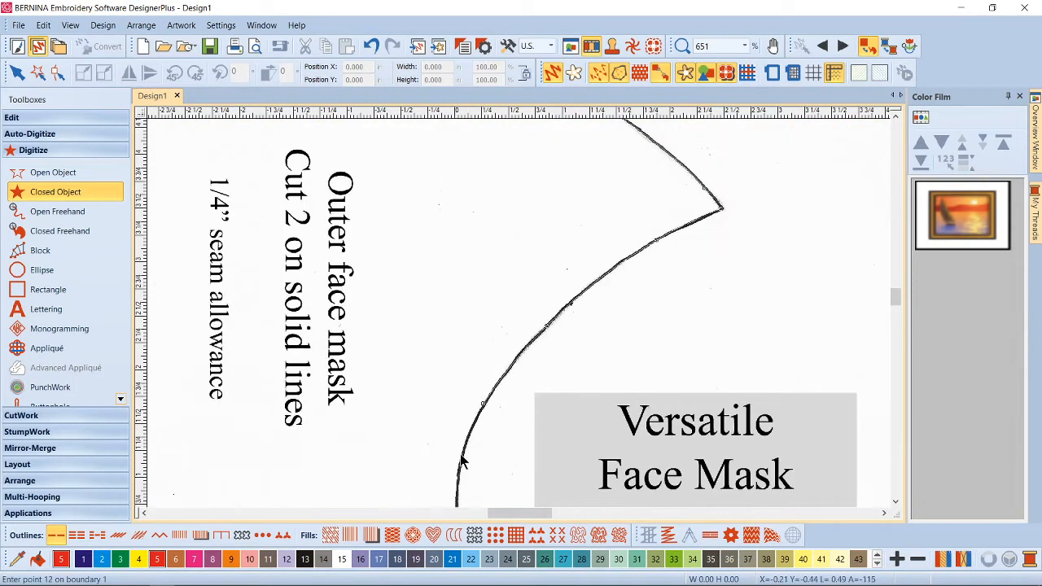
{"action": "left_click", "coordinate": [460, 472]}
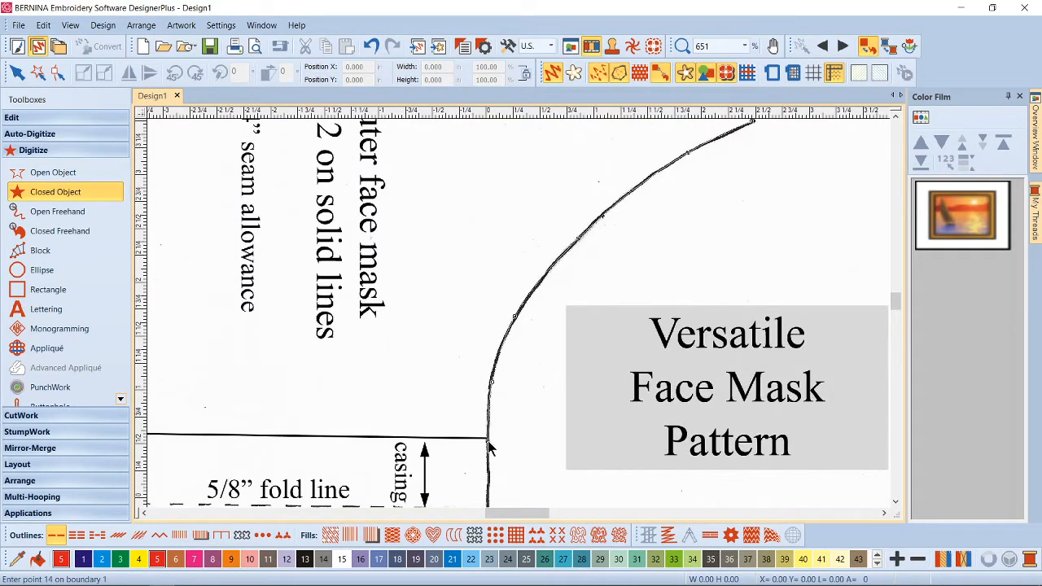
{"action": "left_click", "coordinate": [488, 439]}
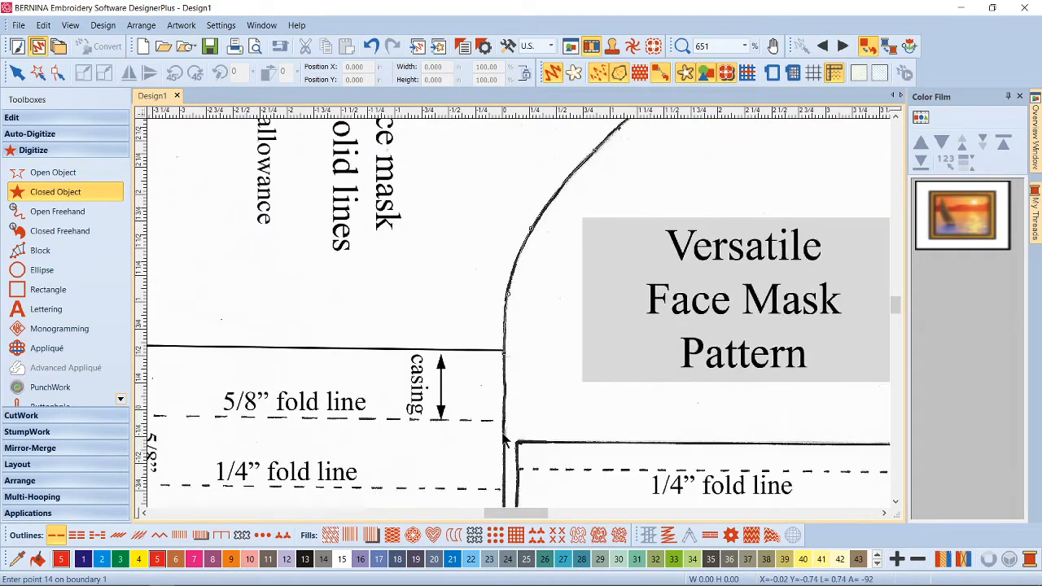
{"action": "left_click", "coordinate": [504, 477]}
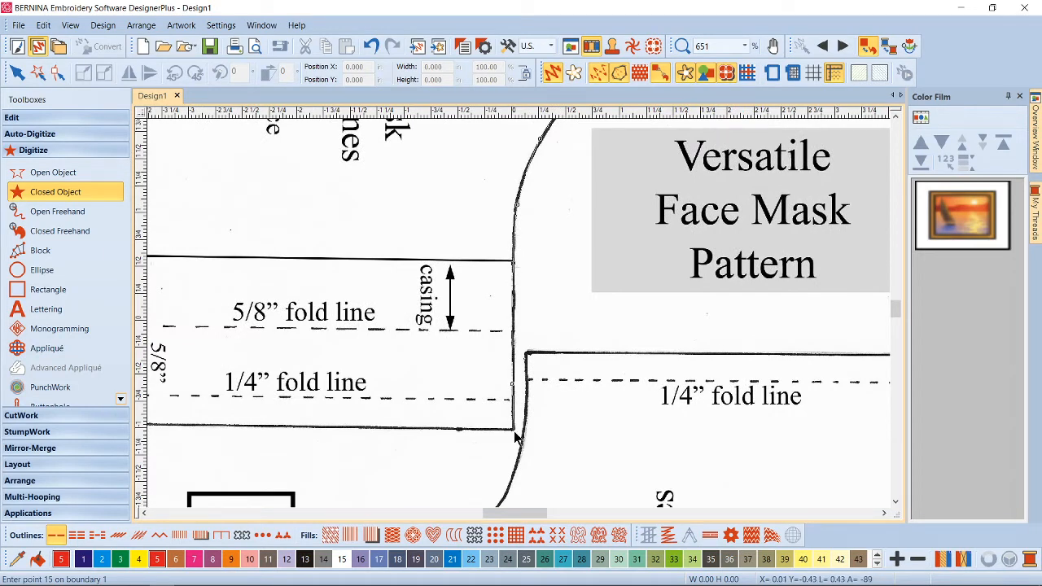
{"action": "left_click", "coordinate": [505, 431]}
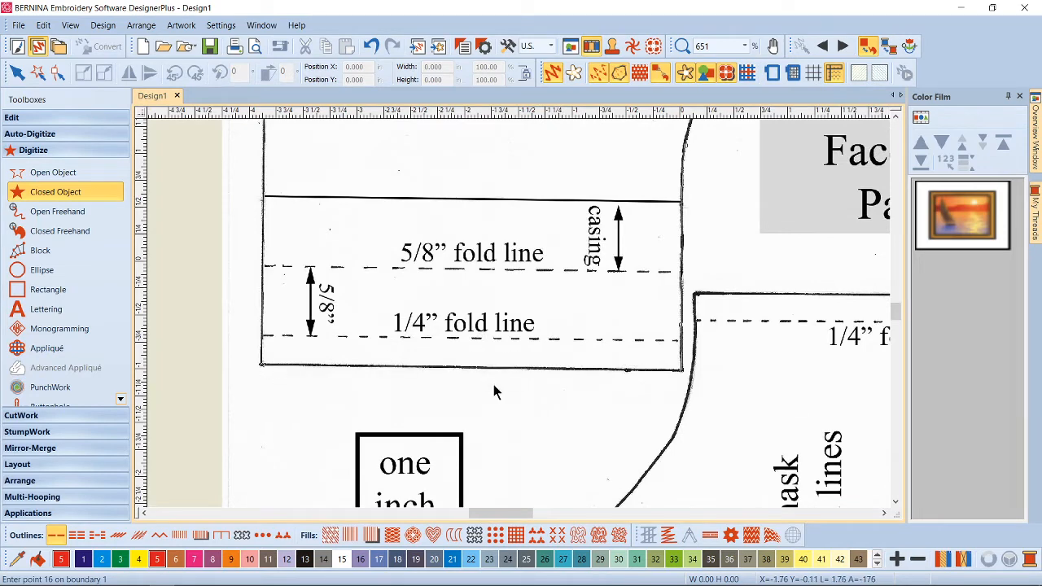
{"action": "key", "text": "Return"}
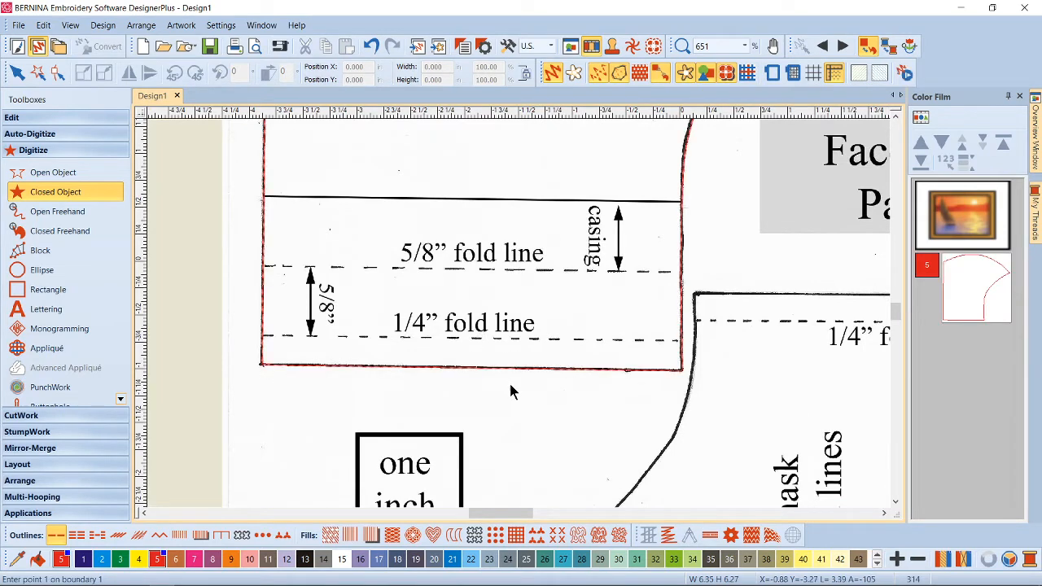
{"action": "scroll", "coordinate": [422, 386], "scroll_direction": "down", "scroll_amount": 5}
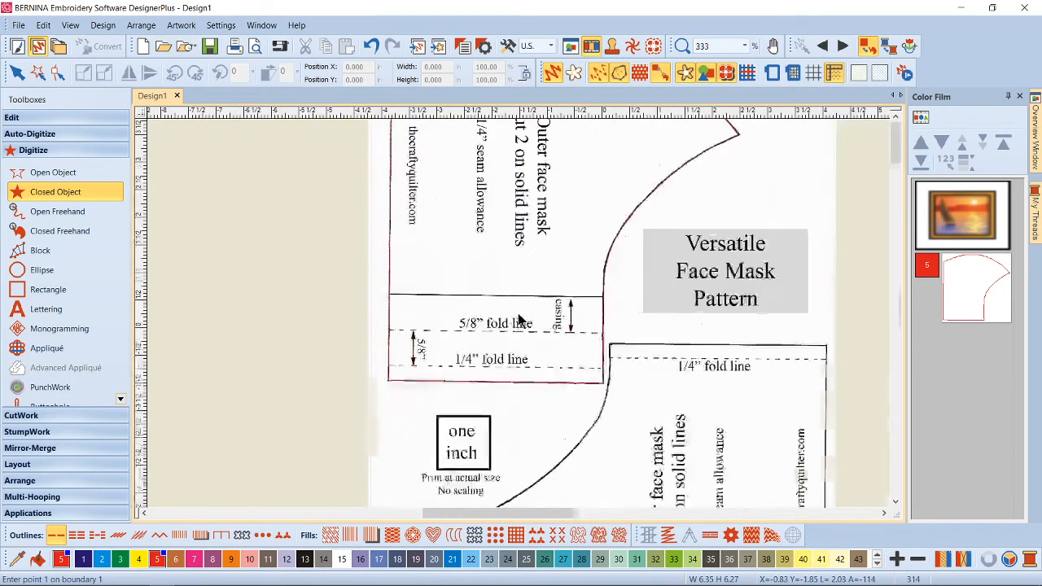
{"action": "scroll", "coordinate": [524, 334], "scroll_direction": "up", "scroll_amount": 3}
{"action": "scroll", "coordinate": [525, 338], "scroll_direction": "up", "scroll_amount": 1}
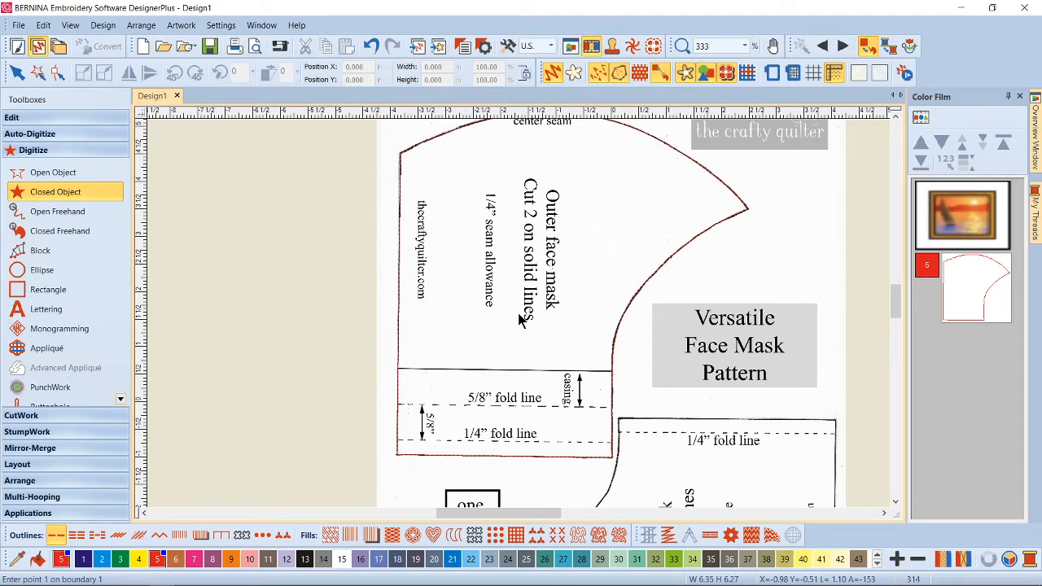
{"action": "key", "text": "Escape"}
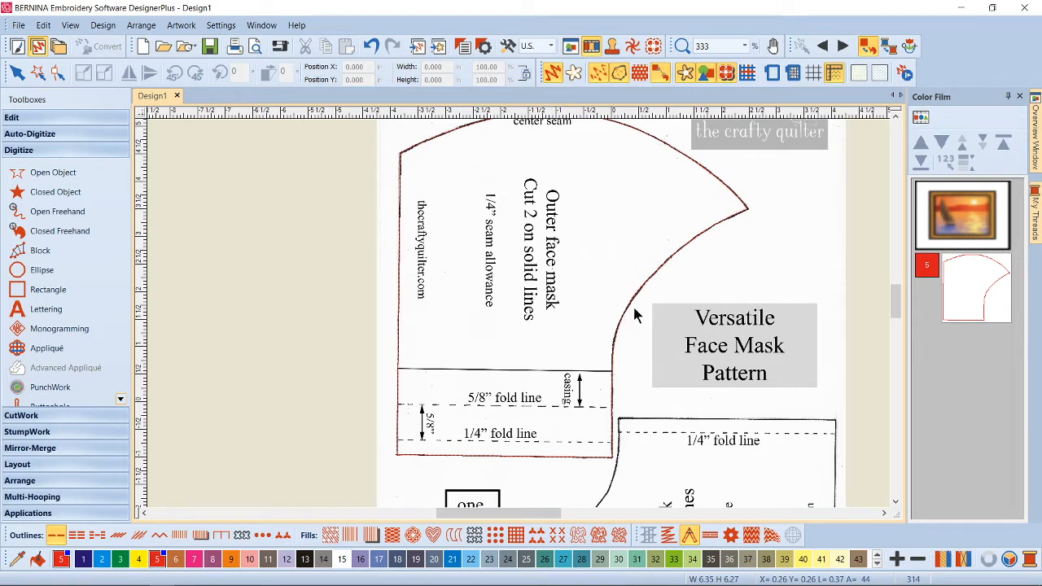
Reshape the outline's inward curve by shifting a control point onto the printed line and adding another point farther up the curve.
{"action": "scroll", "coordinate": [516, 315], "scroll_direction": "up", "scroll_amount": 5}
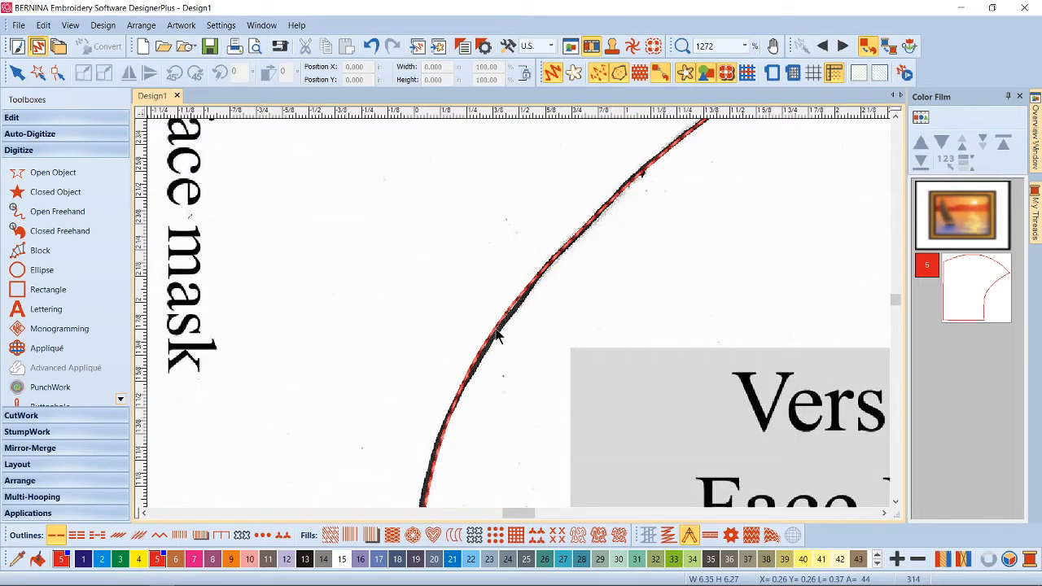
{"action": "left_click", "coordinate": [498, 336]}
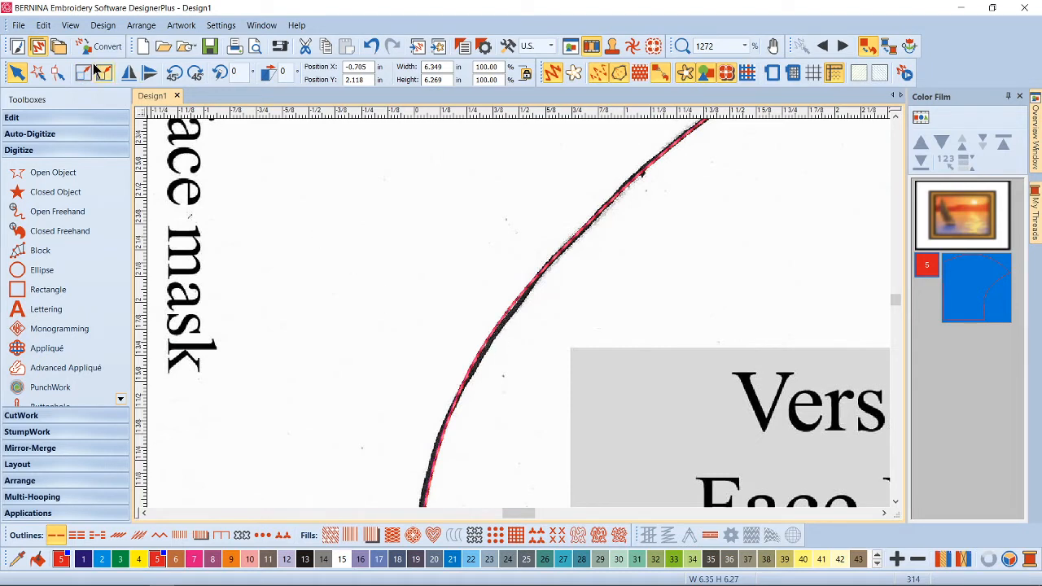
{"action": "left_click", "coordinate": [57, 73]}
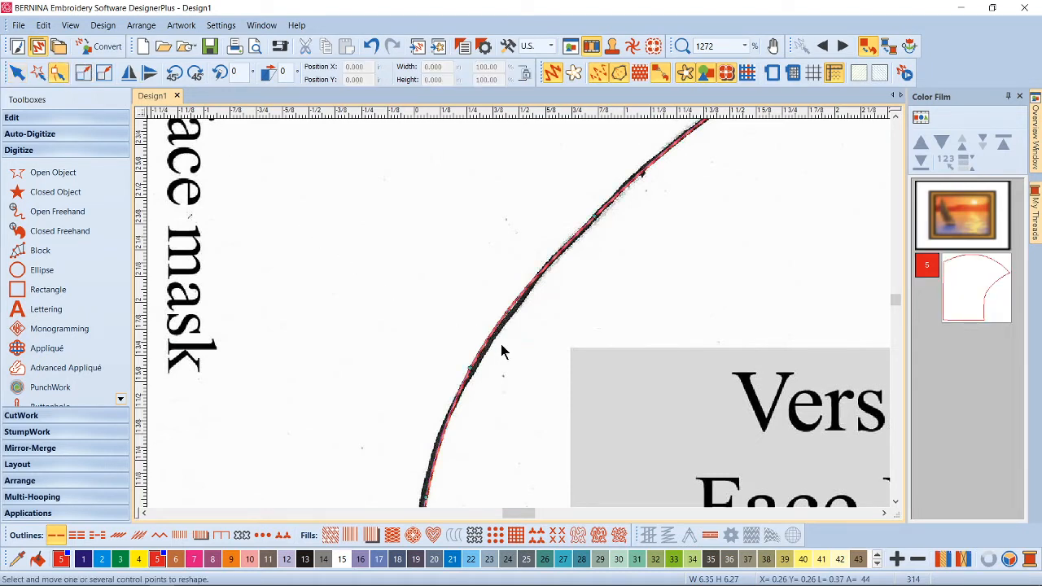
{"action": "left_click_drag", "start_coordinate": [471, 368], "coordinate": [471, 372]}
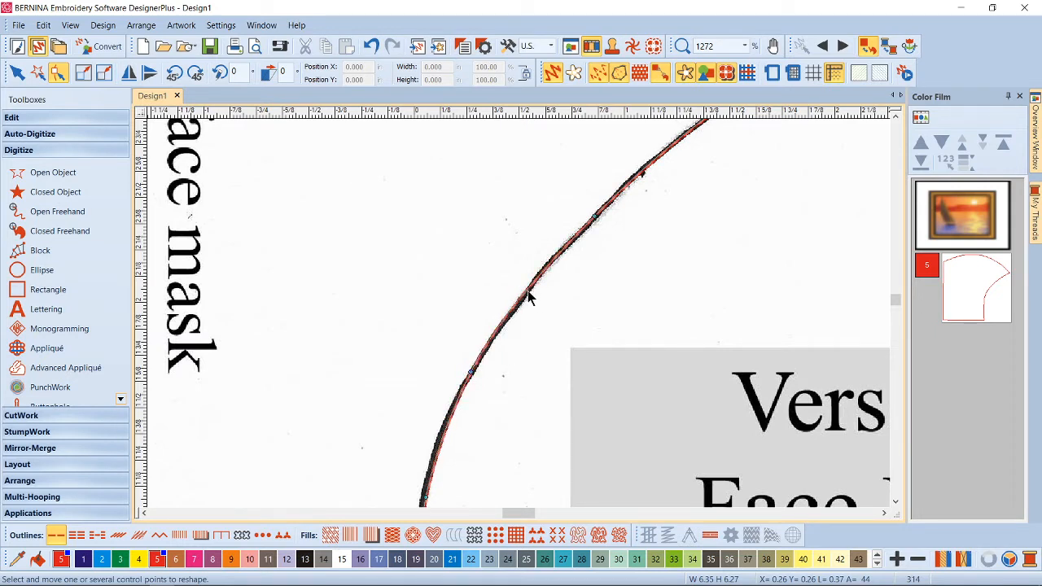
{"action": "left_click", "coordinate": [527, 294]}
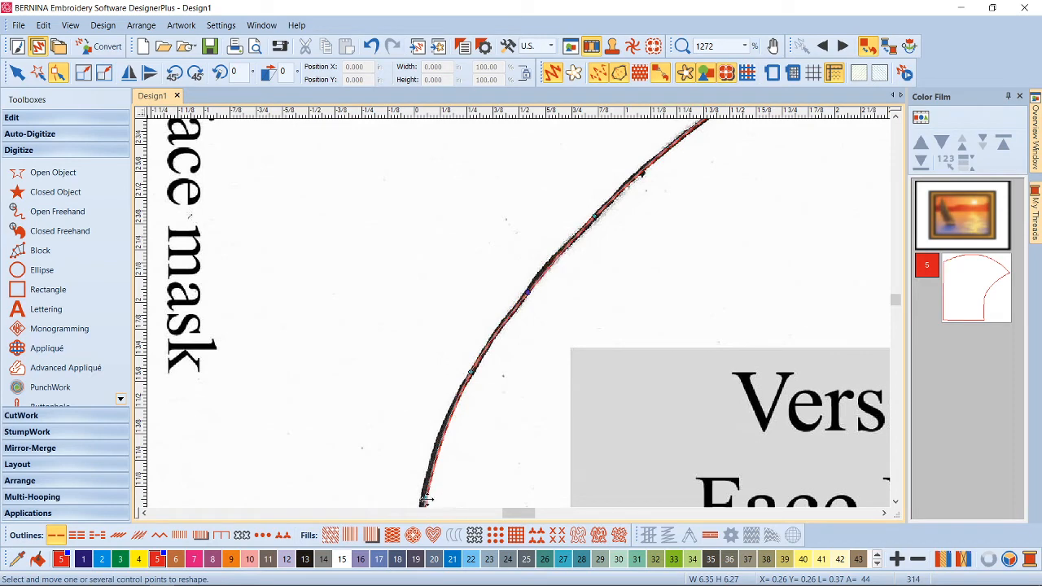
{"action": "scroll", "coordinate": [419, 461], "scroll_direction": "down", "scroll_amount": 2}
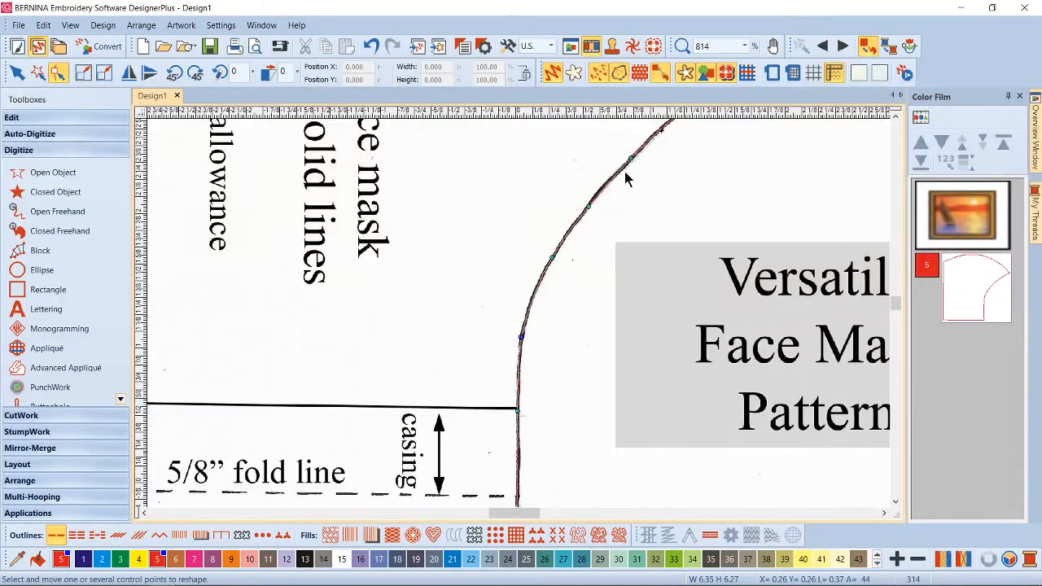
{"action": "key", "text": "Escape"}
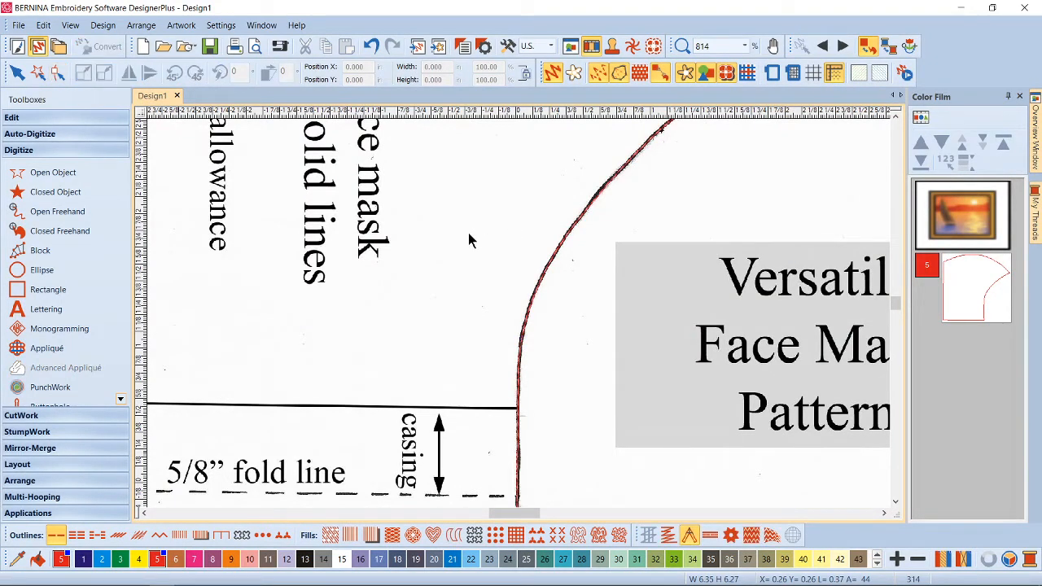
Create one single-stitch offset outline of the red mask object at -0.250 in, using color 3 BERNINA and the middle corner style.
{"action": "scroll", "coordinate": [518, 319], "scroll_direction": "down", "scroll_amount": 4}
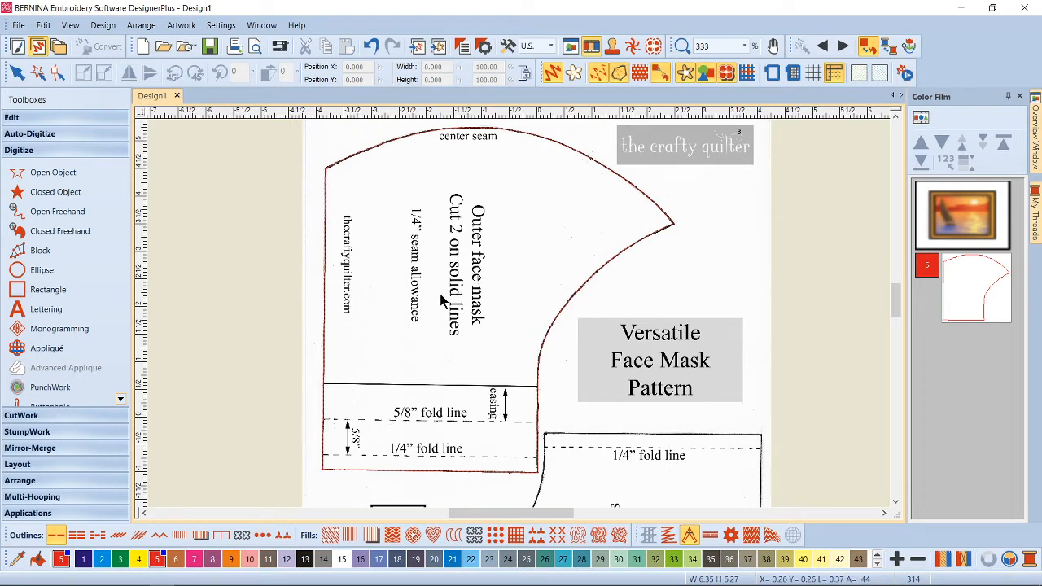
{"action": "left_click", "coordinate": [336, 166]}
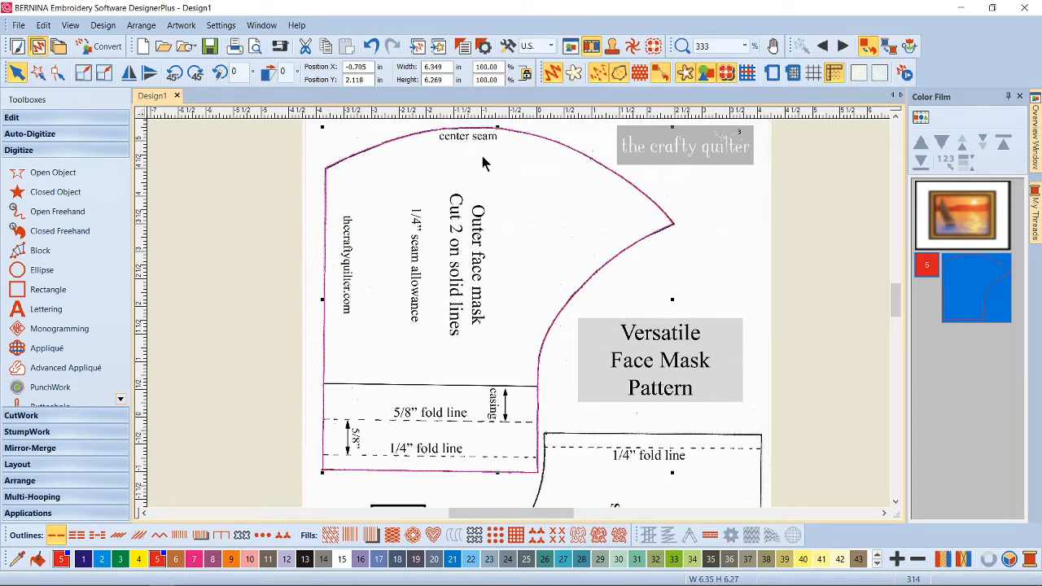
{"action": "left_click", "coordinate": [90, 117]}
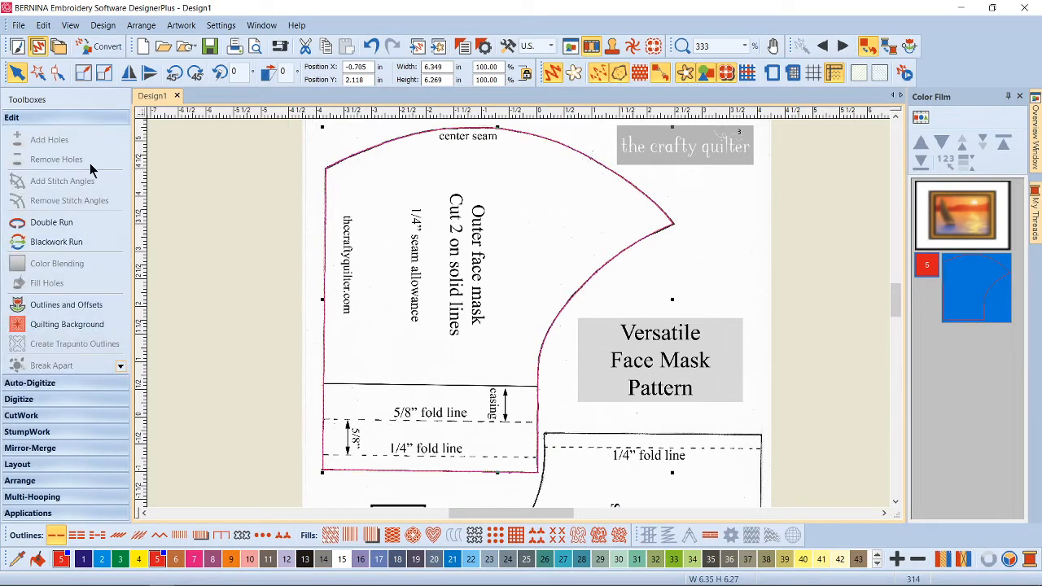
{"action": "left_click", "coordinate": [82, 308]}
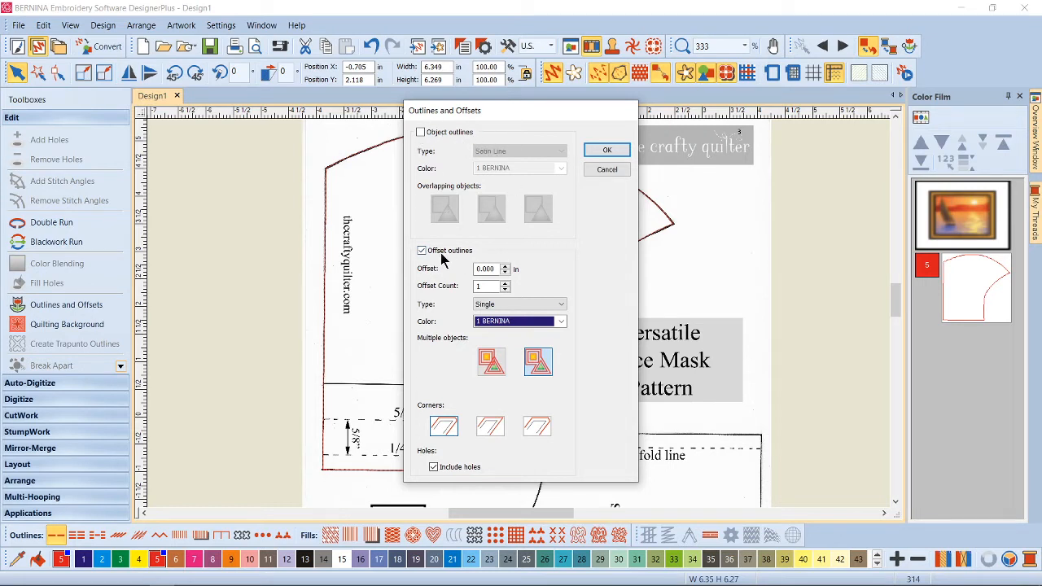
{"action": "left_click", "coordinate": [515, 321]}
{"action": "left_click", "coordinate": [506, 364]}
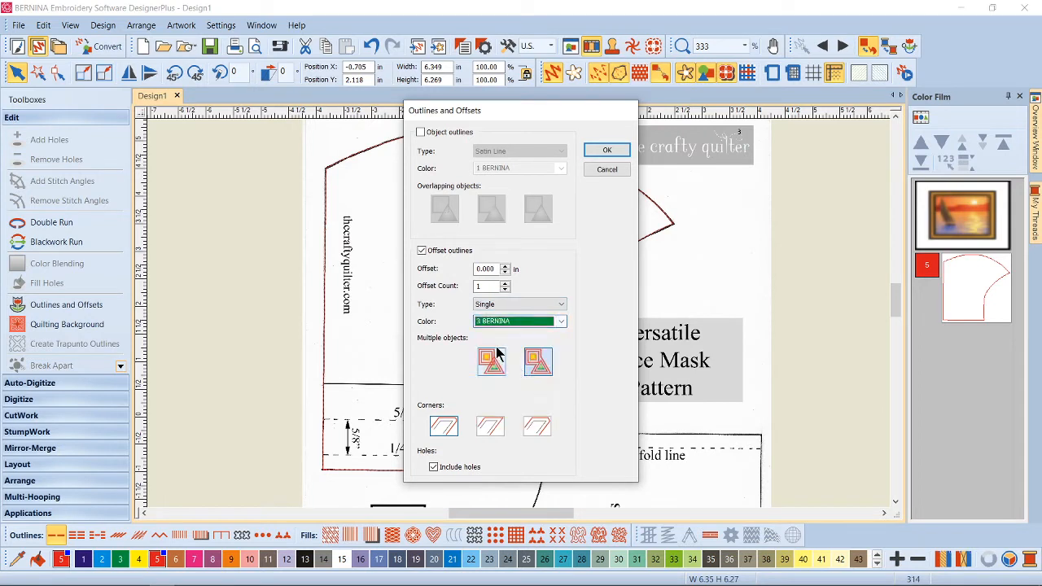
{"action": "double_click", "coordinate": [487, 268]}
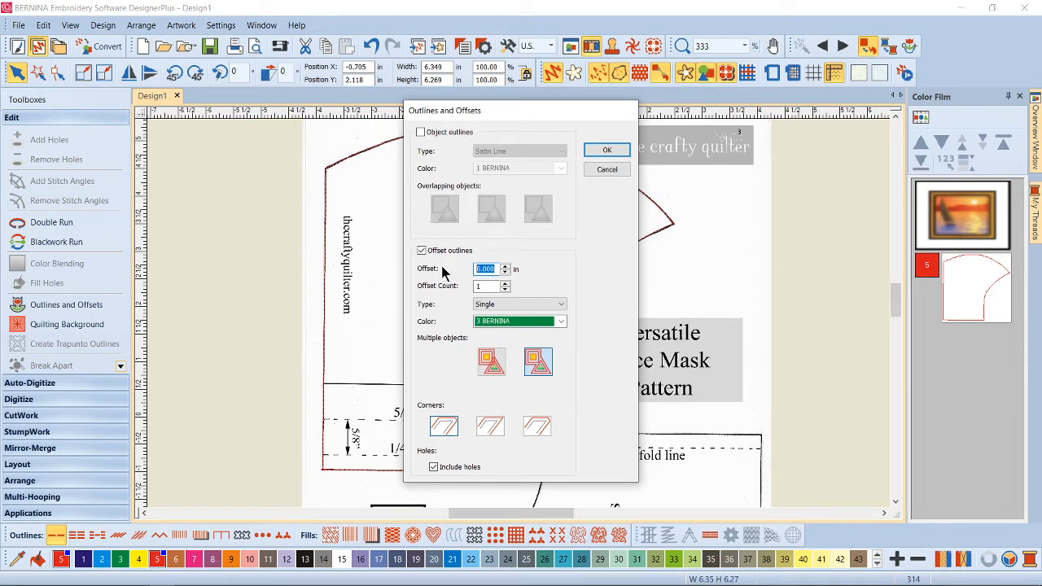
{"action": "type", "text": ".25"}
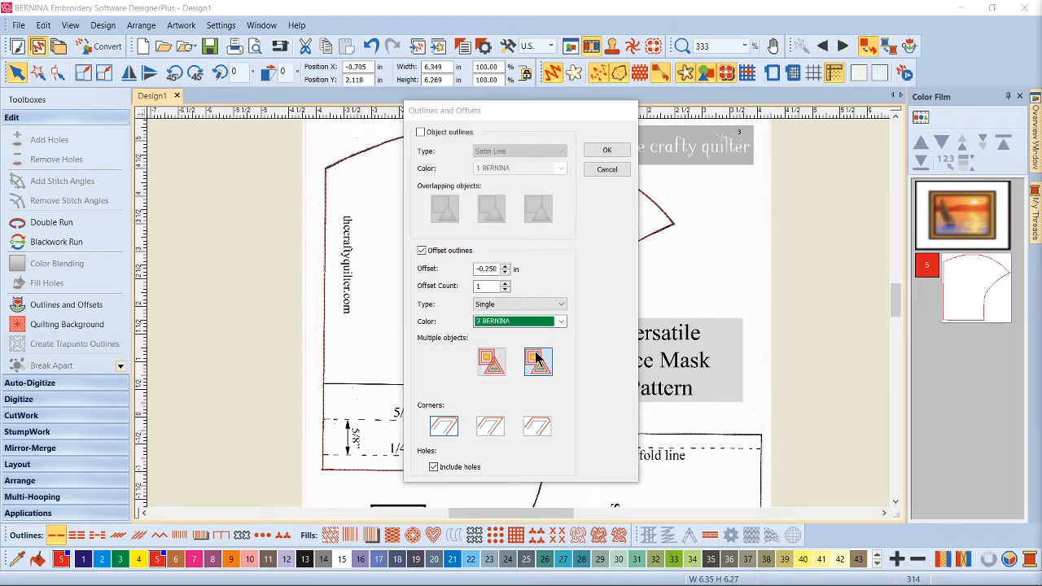
{"action": "left_click", "coordinate": [492, 434]}
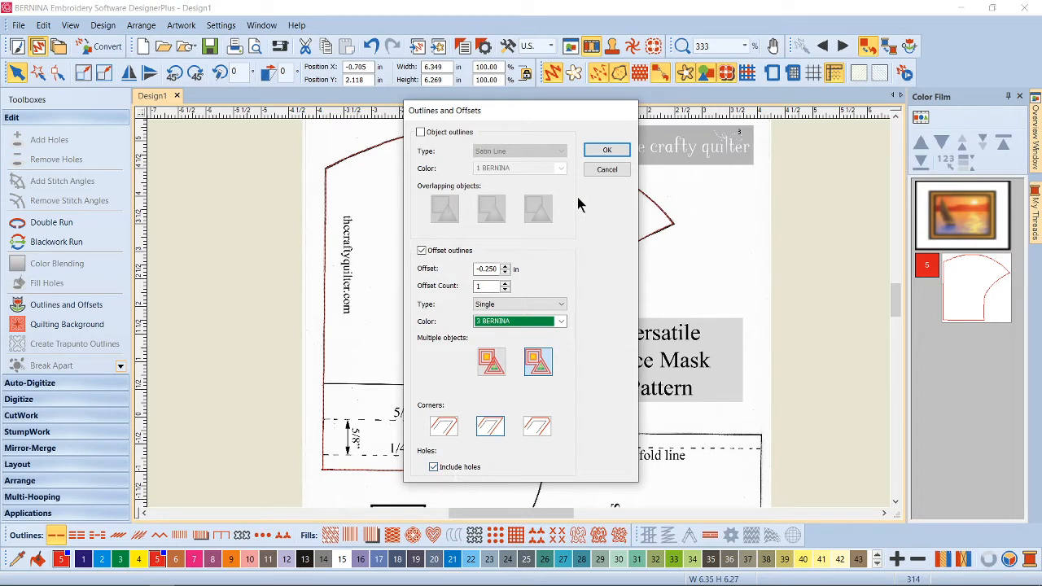
{"action": "left_click", "coordinate": [606, 150]}
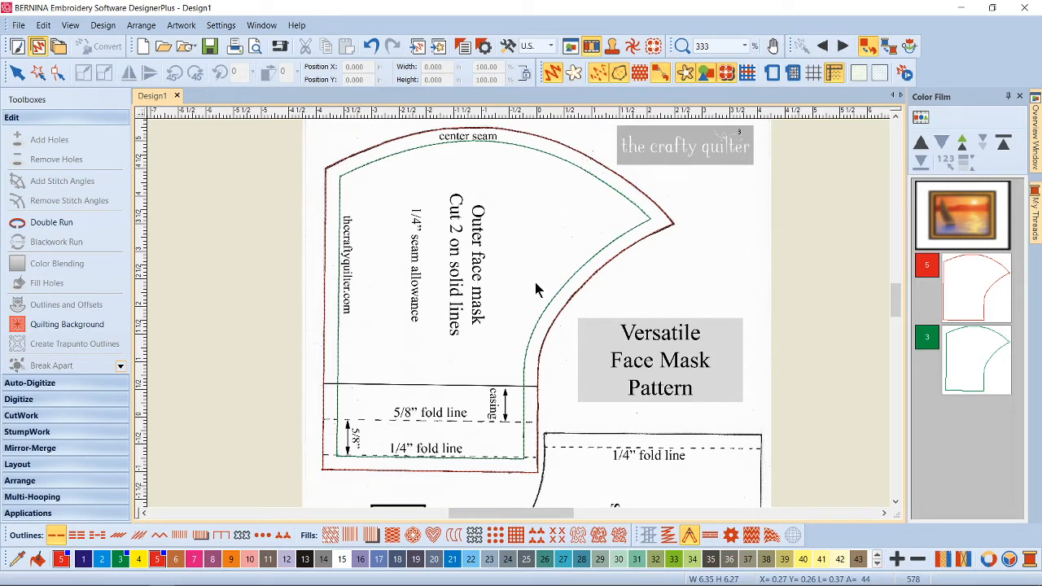
Rotate the red outline and the green offset outline together 90° counterclockwise.
{"action": "left_click", "coordinate": [992, 286]}
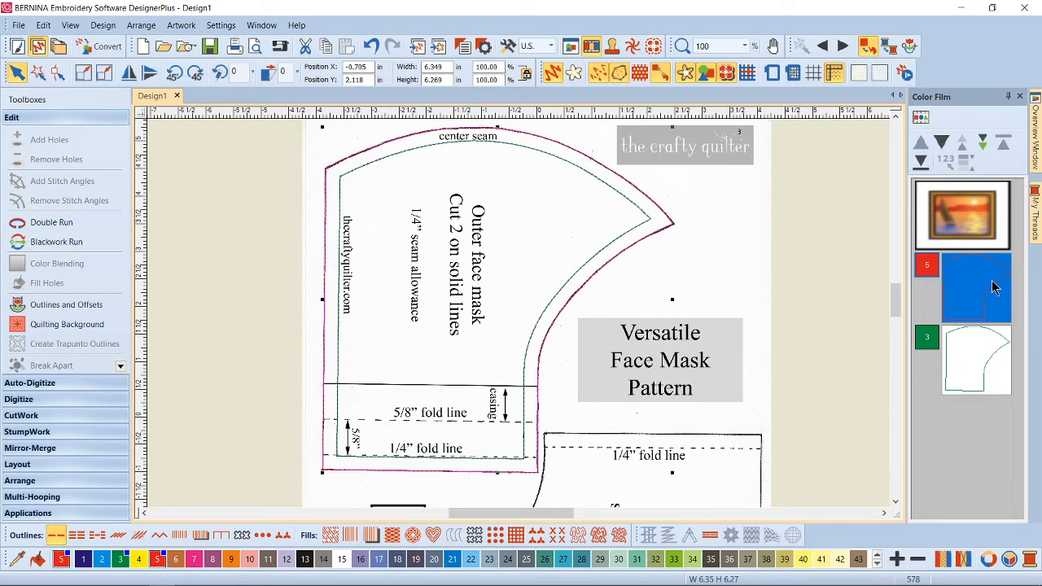
{"action": "left_click", "coordinate": [1003, 360], "text": "ctrl"}
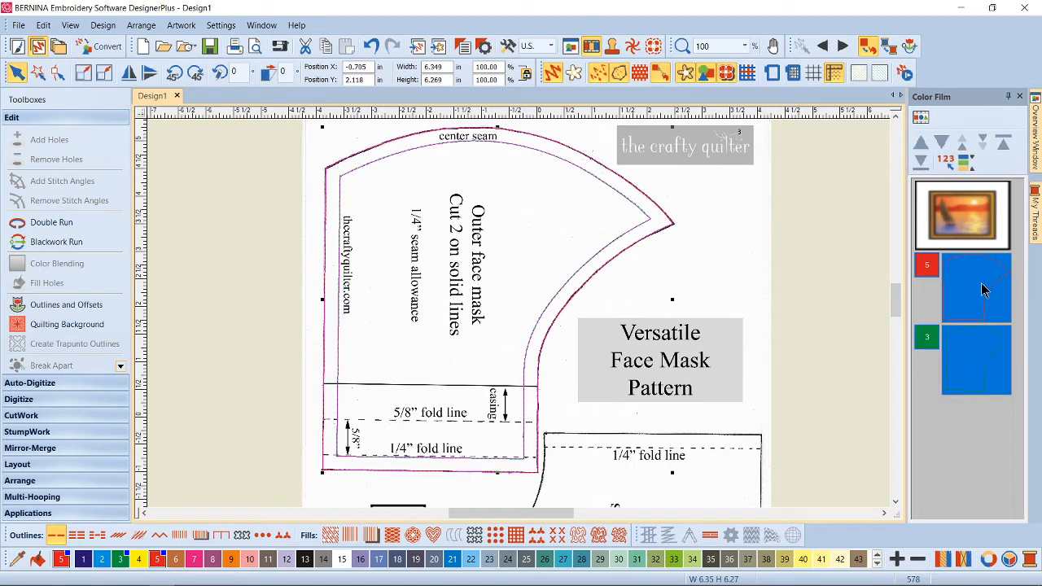
{"action": "left_click", "coordinate": [173, 75]}
{"action": "left_click", "coordinate": [173, 75]}
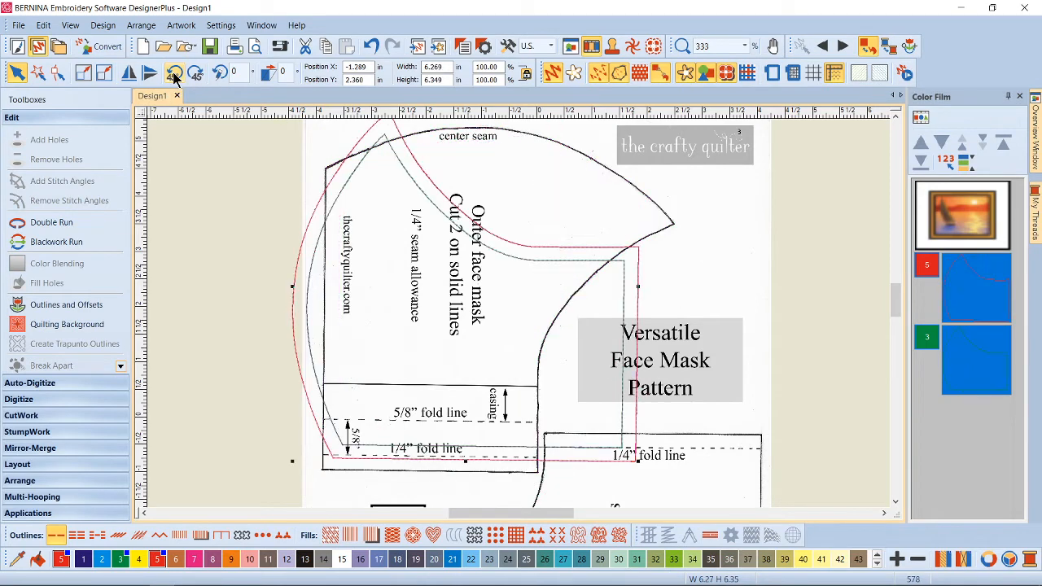
Rotate the background pattern picture 90° counterclockwise to match the outlines.
{"action": "left_click", "coordinate": [725, 171]}
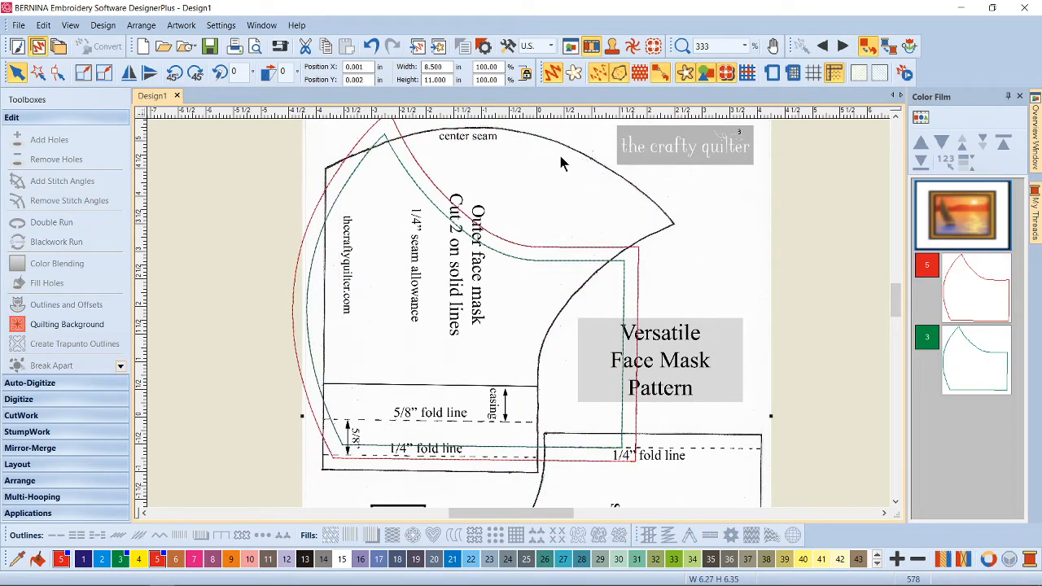
{"action": "left_click", "coordinate": [175, 75]}
{"action": "left_click", "coordinate": [174, 75]}
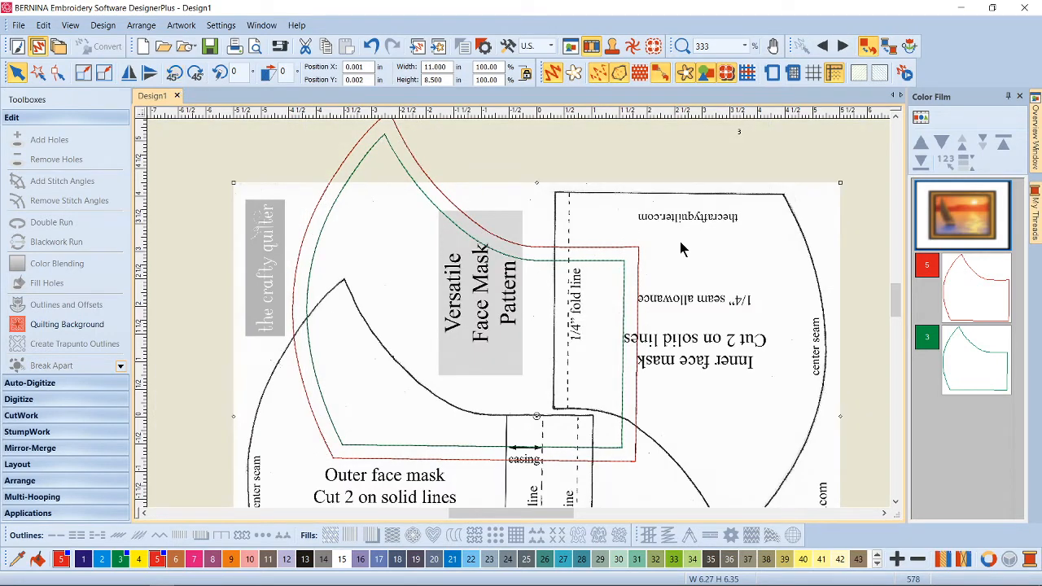
Move the pattern picture under the rotated outlines and nudge it until the printed outer face mask lines up with the red outline.
{"action": "left_click_drag", "start_coordinate": [721, 266], "coordinate": [753, 214]}
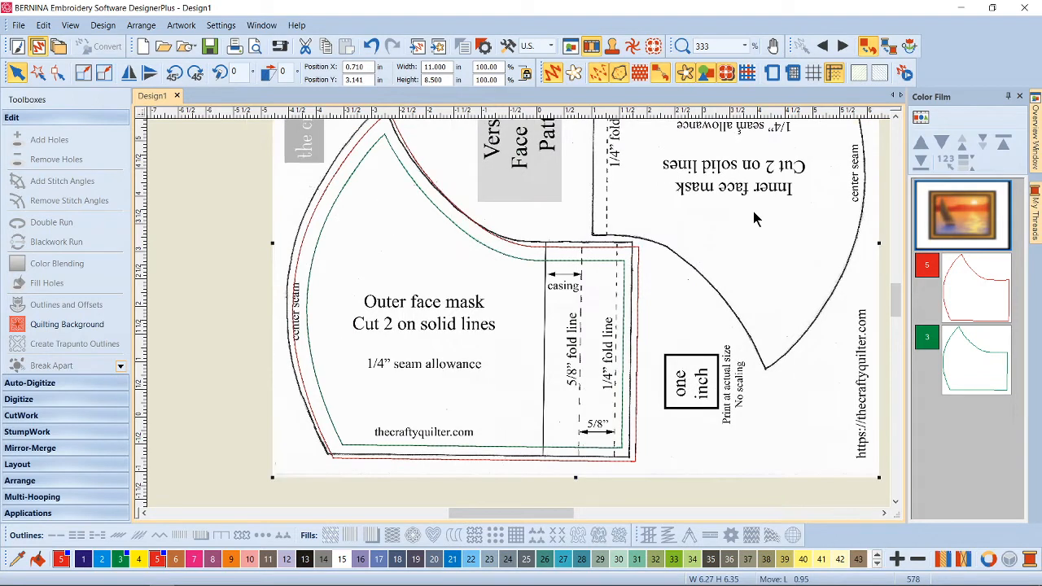
{"action": "key", "text": "Down"}
{"action": "key", "text": "Down"}
{"action": "key", "text": "Down"}
{"action": "key", "text": "Down"}
{"action": "key", "text": "Down"}
{"action": "key", "text": "Down"}
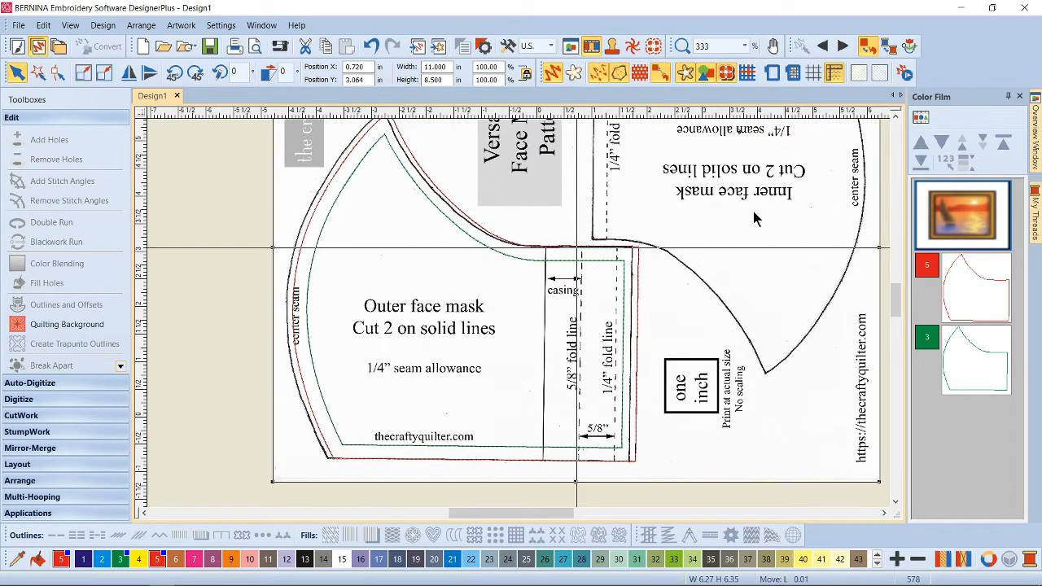
{"action": "key", "text": "Right"}
{"action": "key", "text": "Right"}
{"action": "key", "text": "Right"}
{"action": "key", "text": "Right"}
{"action": "key", "text": "Right"}
{"action": "key", "text": "Right"}
{"action": "key", "text": "Right"}
{"action": "key", "text": "Right"}
{"action": "key", "text": "Right"}
{"action": "key", "text": "Right"}
{"action": "key", "text": "Right"}
{"action": "key", "text": "Right"}
{"action": "key", "text": "Left"}
{"action": "key", "text": "Left"}
{"action": "key", "text": "Left"}
{"action": "key", "text": "Left"}
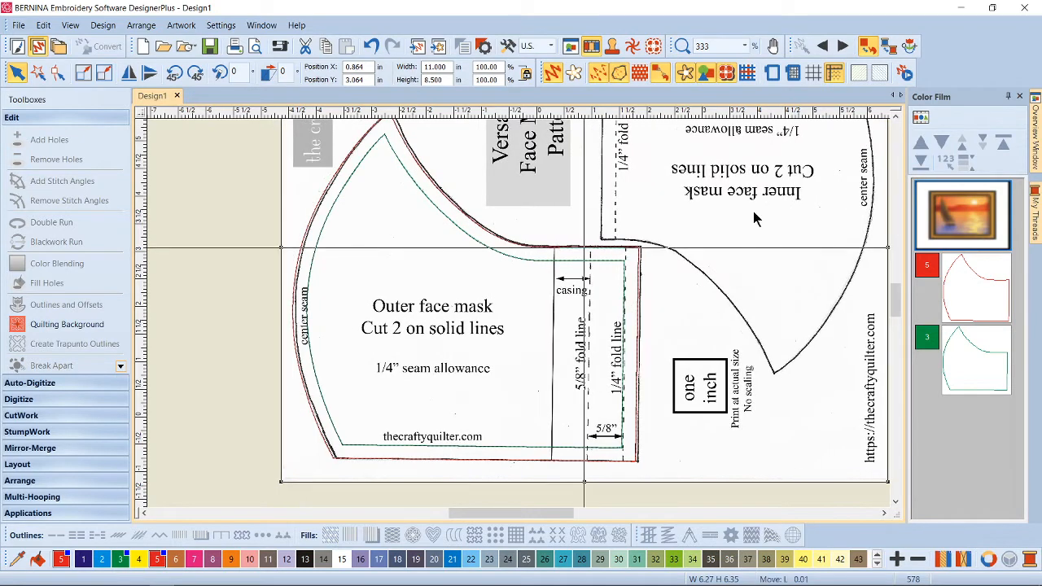
{"action": "key", "text": "Left"}
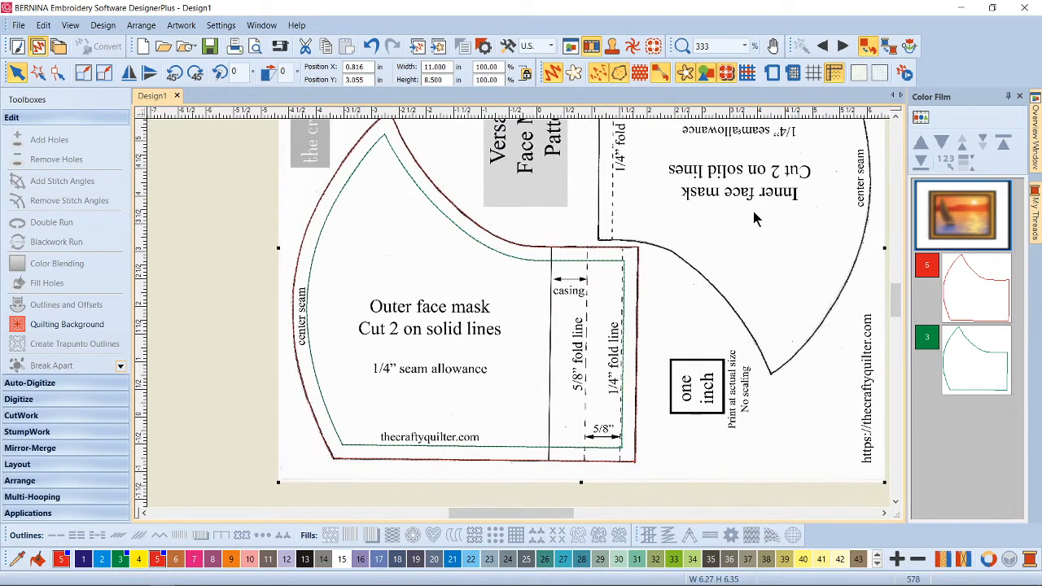
Nudge the background pattern picture slightly to the right to refine its alignment with the red outline.
{"action": "key", "text": "Up"}
{"action": "key", "text": "Right"}
{"action": "key", "text": "Right"}
{"action": "key", "text": "Right"}
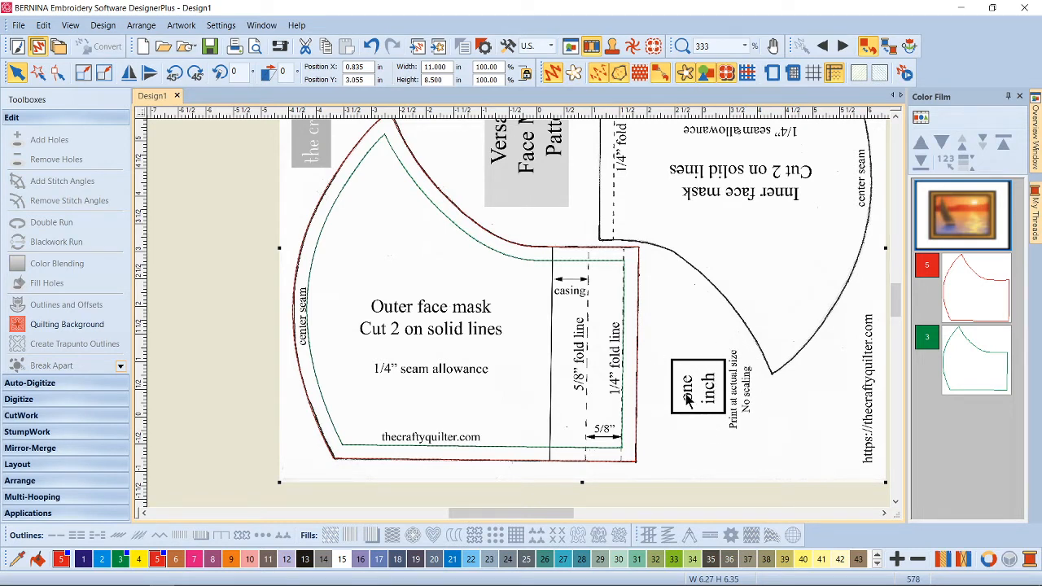
Measure the bottom edge of the pattern's one-inch square to check the scale of the imported picture.
{"action": "left_click", "coordinate": [70, 25]}
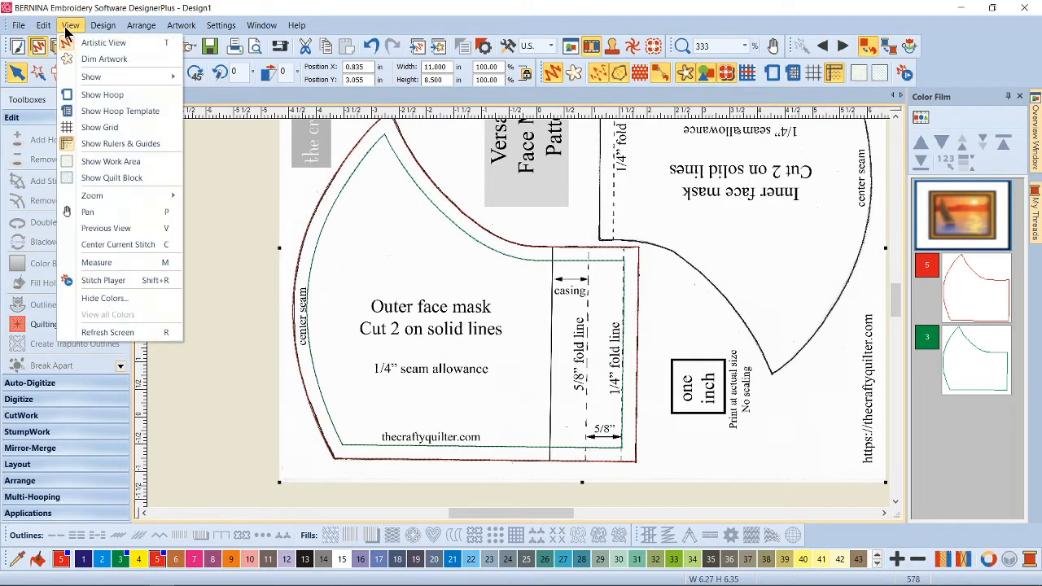
{"action": "left_click", "coordinate": [134, 259]}
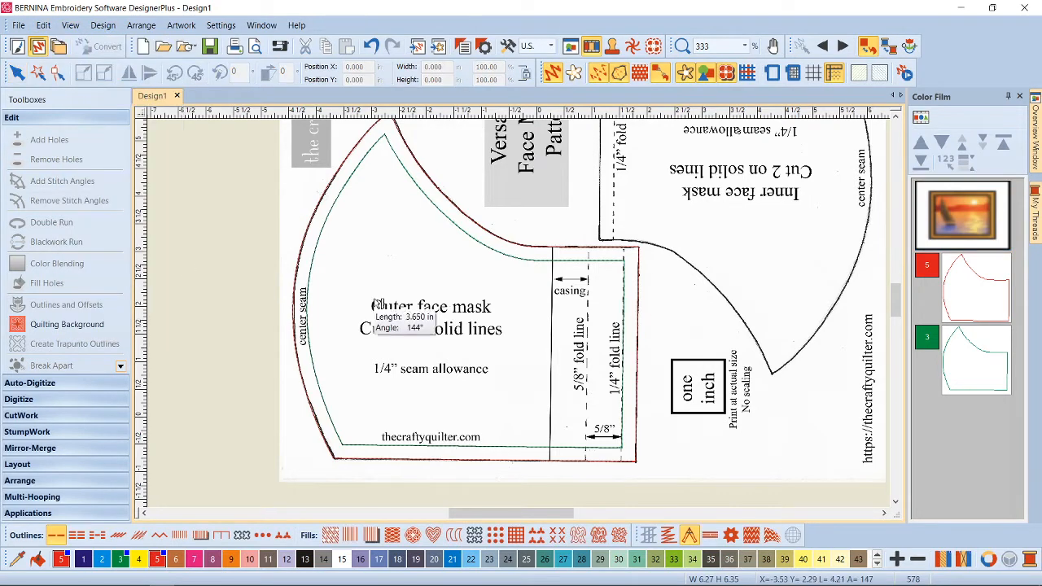
{"action": "left_click", "coordinate": [671, 414]}
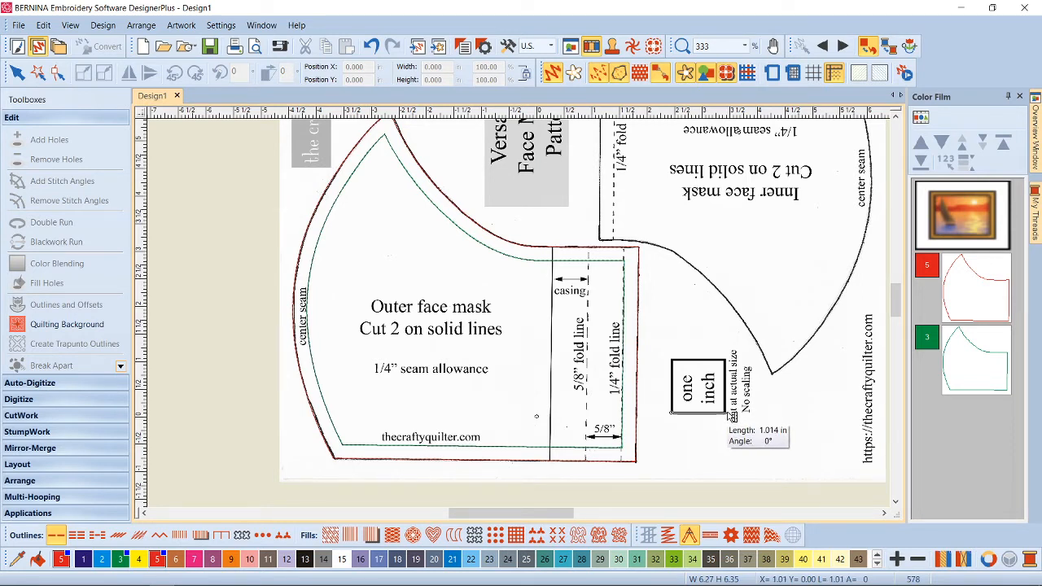
{"action": "scroll", "coordinate": [731, 415], "scroll_direction": "up", "scroll_amount": 5}
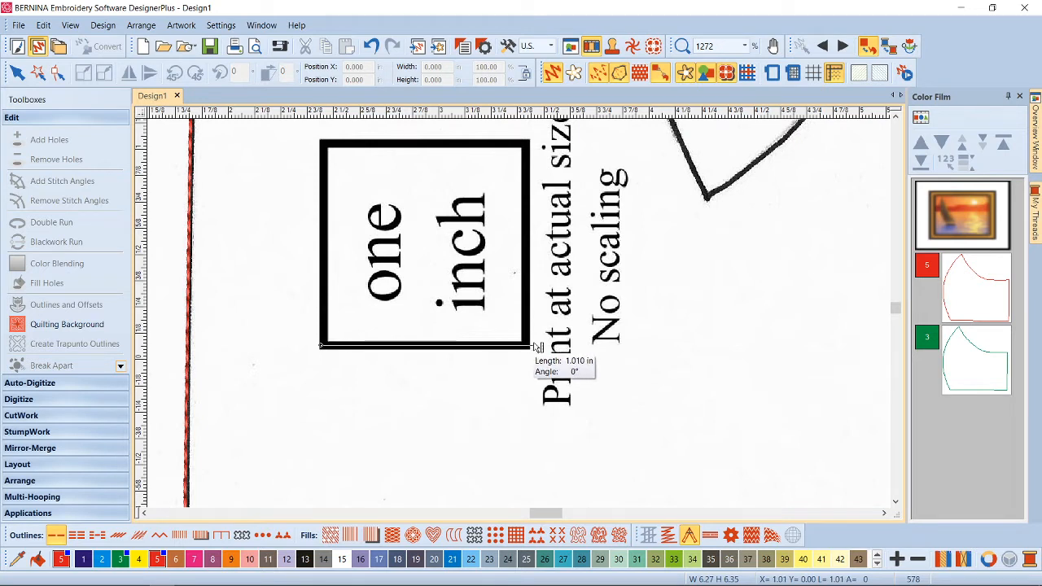
{"action": "left_click", "coordinate": [533, 346]}
{"action": "key", "text": "Escape"}
{"action": "scroll", "coordinate": [460, 342], "scroll_direction": "down", "scroll_amount": 8}
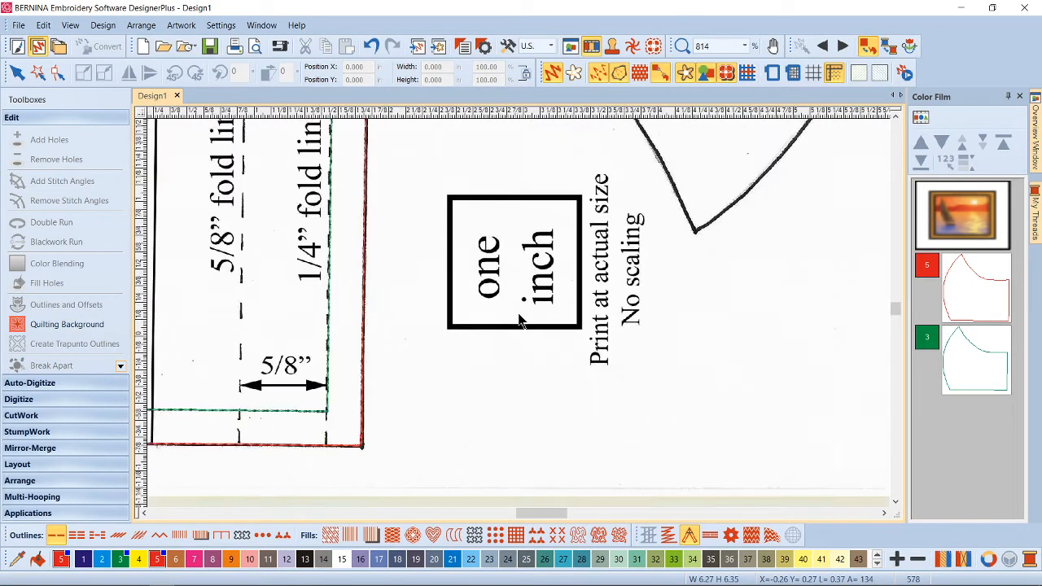
{"action": "scroll", "coordinate": [477, 356], "scroll_direction": "up", "scroll_amount": 2}
{"action": "scroll", "coordinate": [477, 356], "scroll_direction": "up", "scroll_amount": 1}
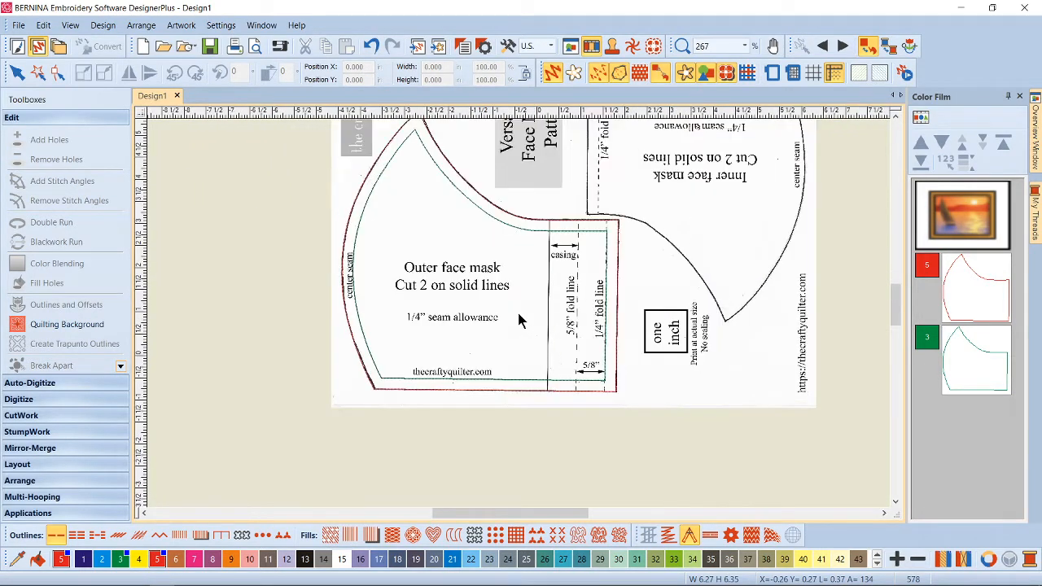
{"action": "left_click", "coordinate": [895, 117]}
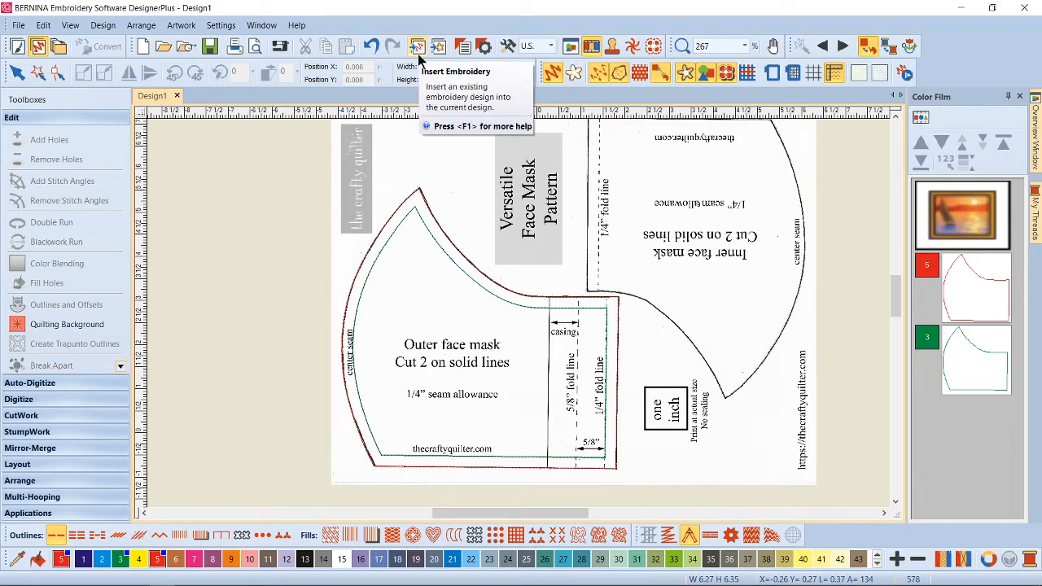
In File Explorer, copy the Designs folder from Designs.zip in Downloads into the Documents library, and return to BERNINA.
{"action": "mouse_move", "coordinate": [187, 584]}
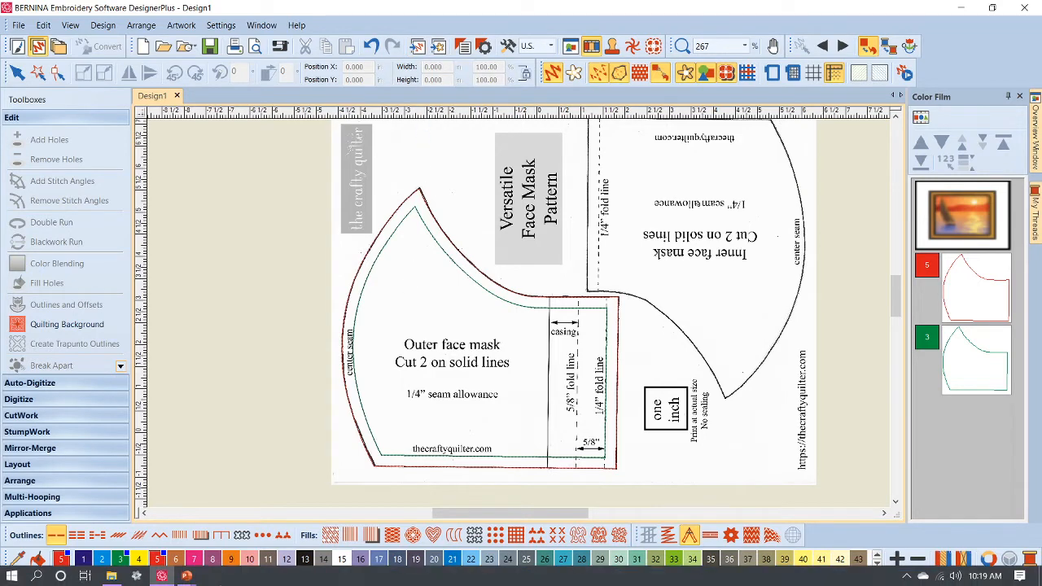
{"action": "left_click", "coordinate": [112, 576]}
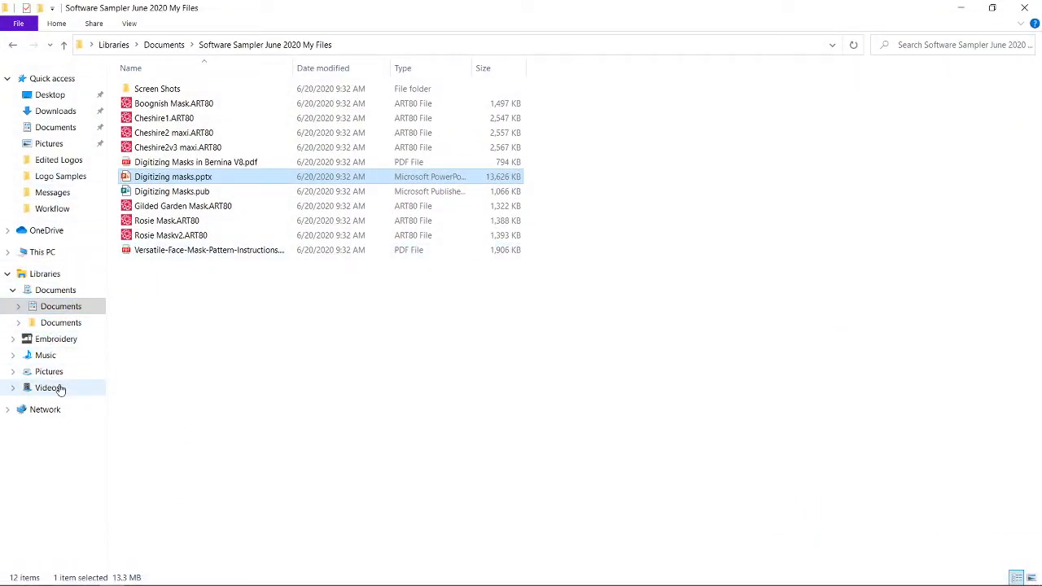
{"action": "left_click", "coordinate": [57, 112]}
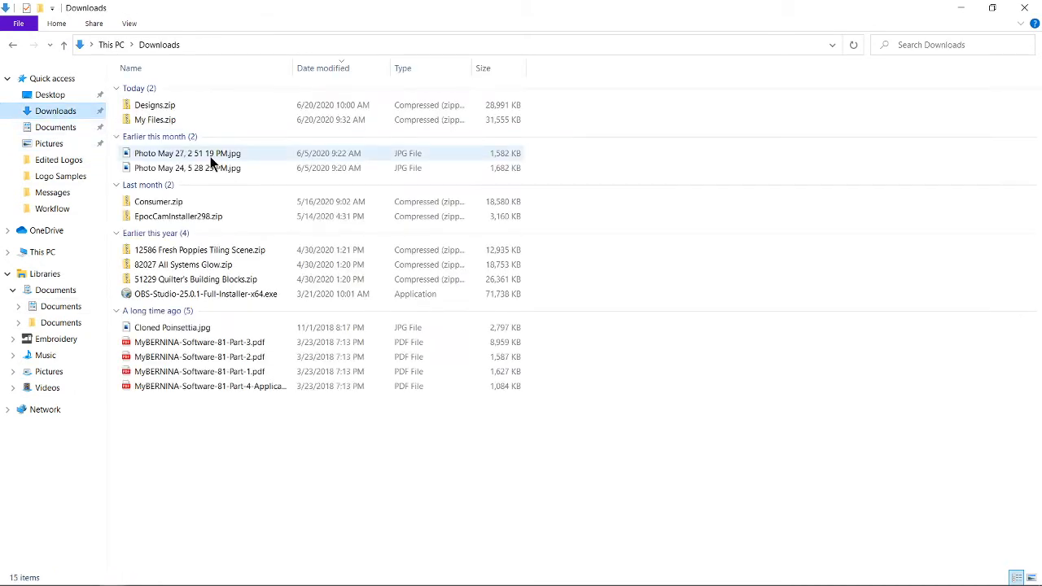
{"action": "left_click", "coordinate": [153, 105]}
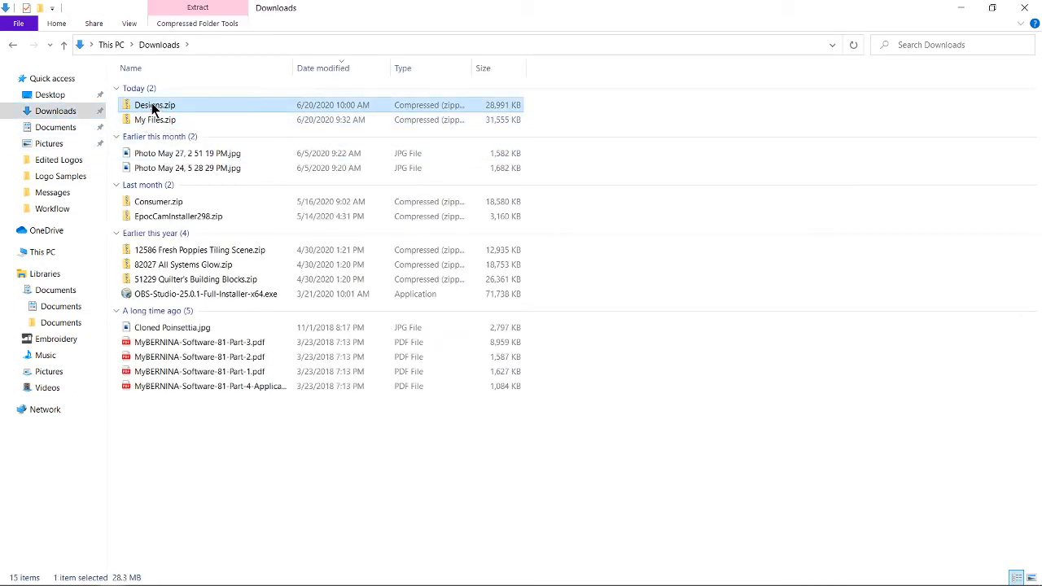
{"action": "double_click", "coordinate": [152, 105]}
{"action": "left_click_drag", "start_coordinate": [147, 91], "coordinate": [72, 295]}
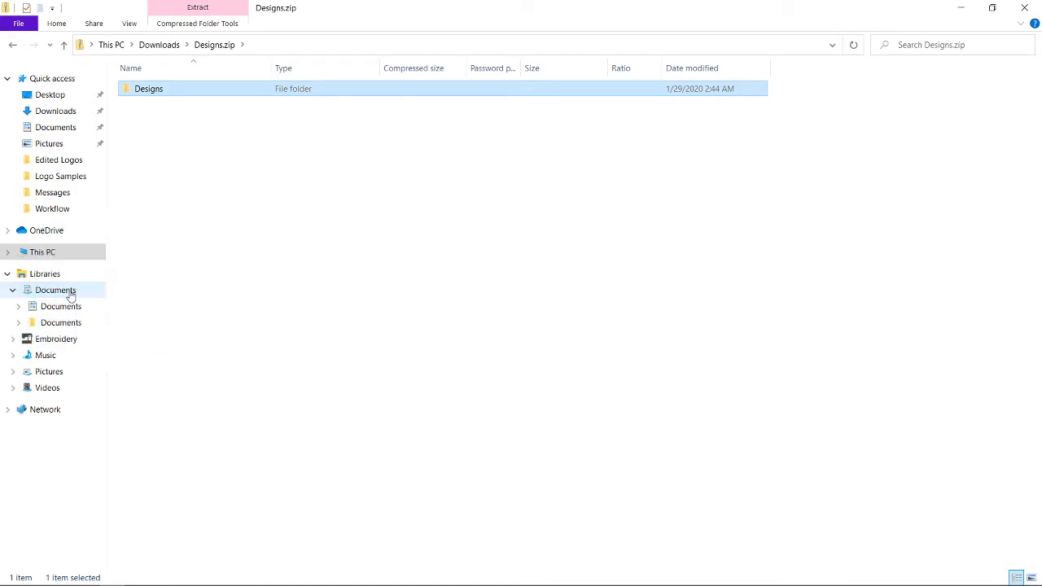
{"action": "left_click", "coordinate": [71, 293]}
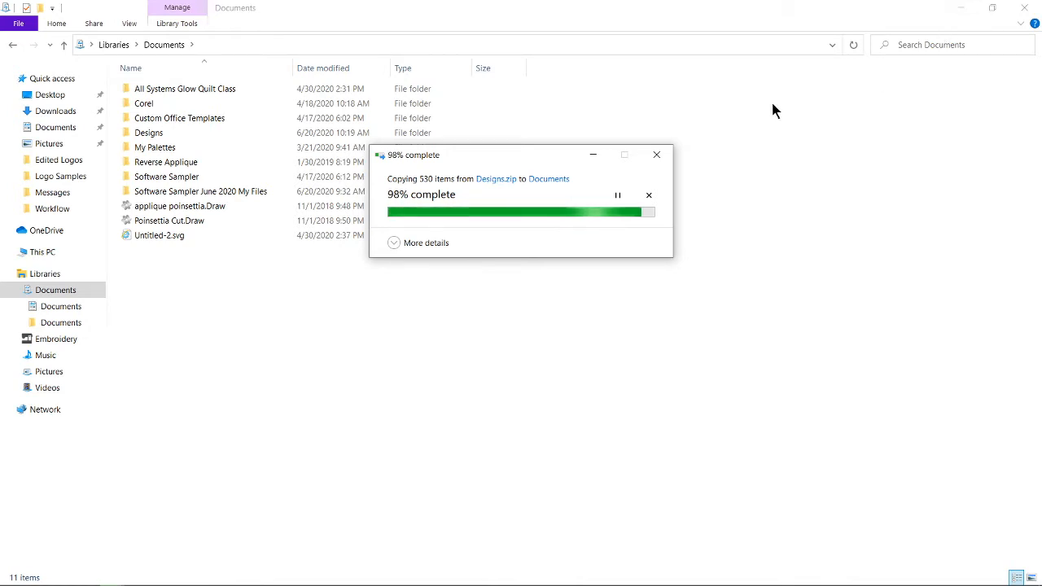
{"action": "left_click", "coordinate": [960, 8]}
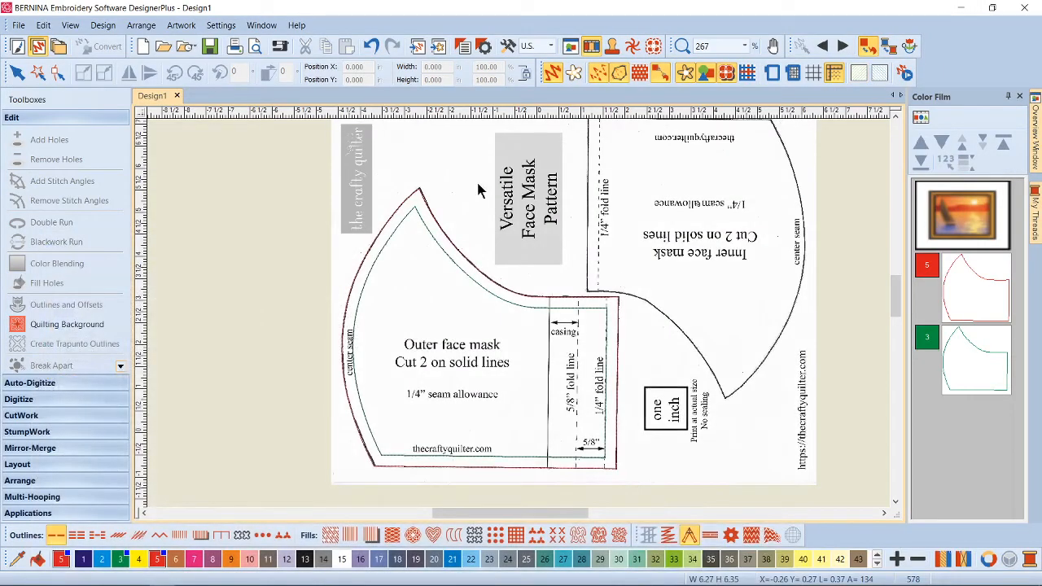
Start inserting an embroidery from Documents > Designs, with the file type limited to BERNINA All-in-One Designs (*.ART*).
{"action": "left_click", "coordinate": [420, 48]}
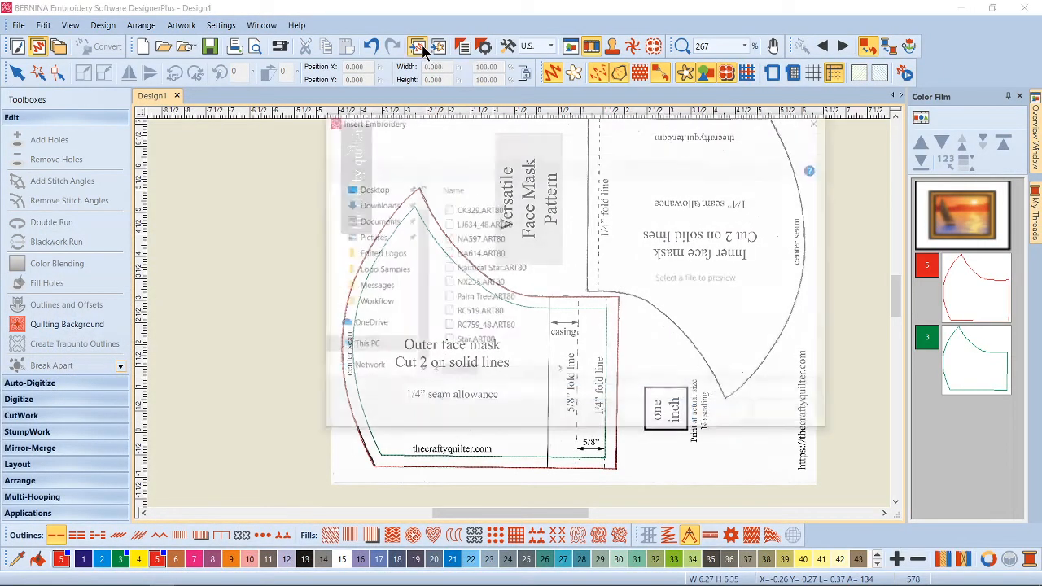
{"action": "left_click", "coordinate": [379, 221]}
{"action": "double_click", "coordinate": [458, 255]}
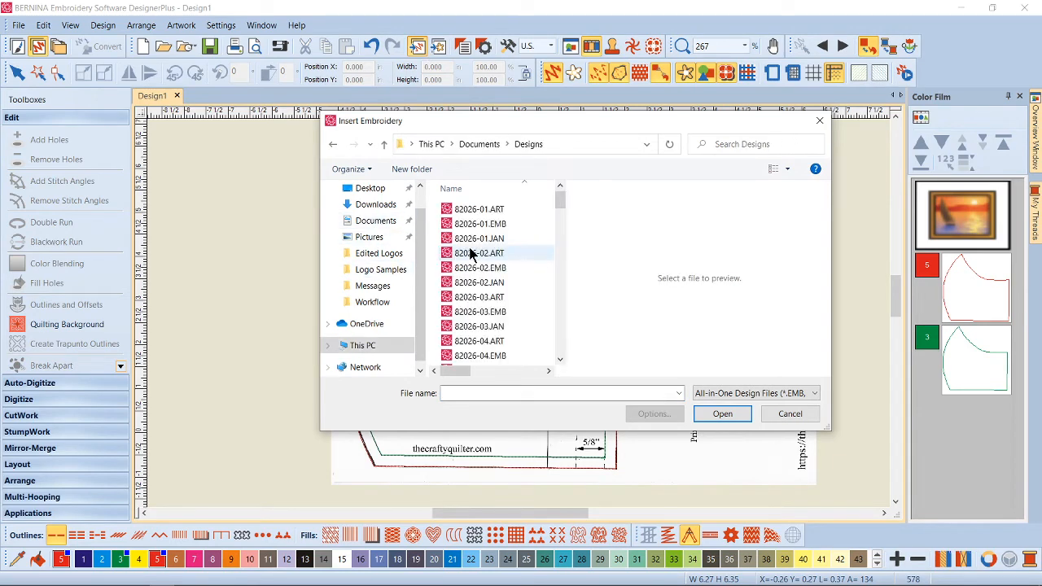
{"action": "left_click", "coordinate": [761, 393]}
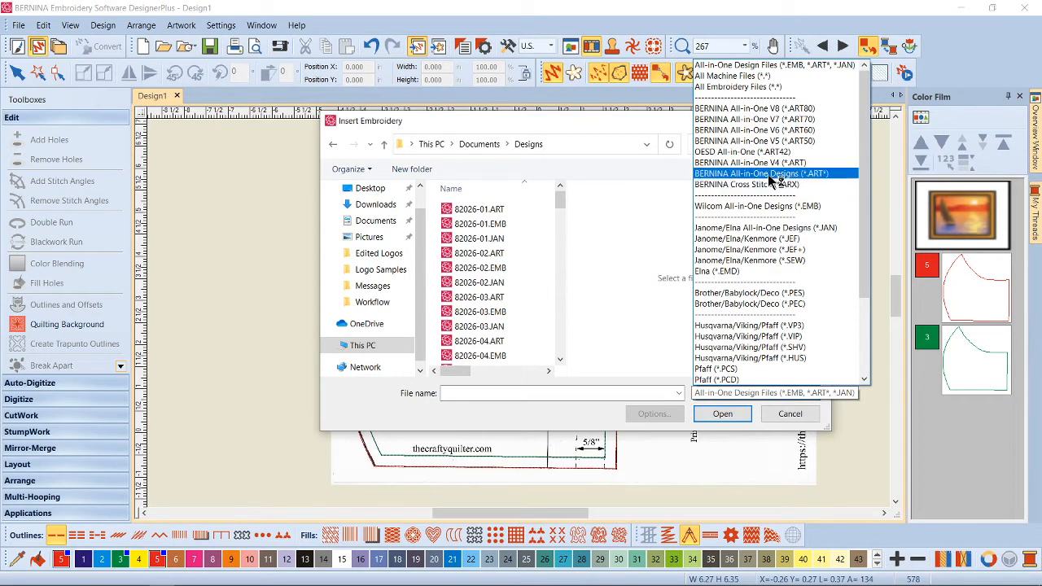
{"action": "left_click", "coordinate": [761, 174]}
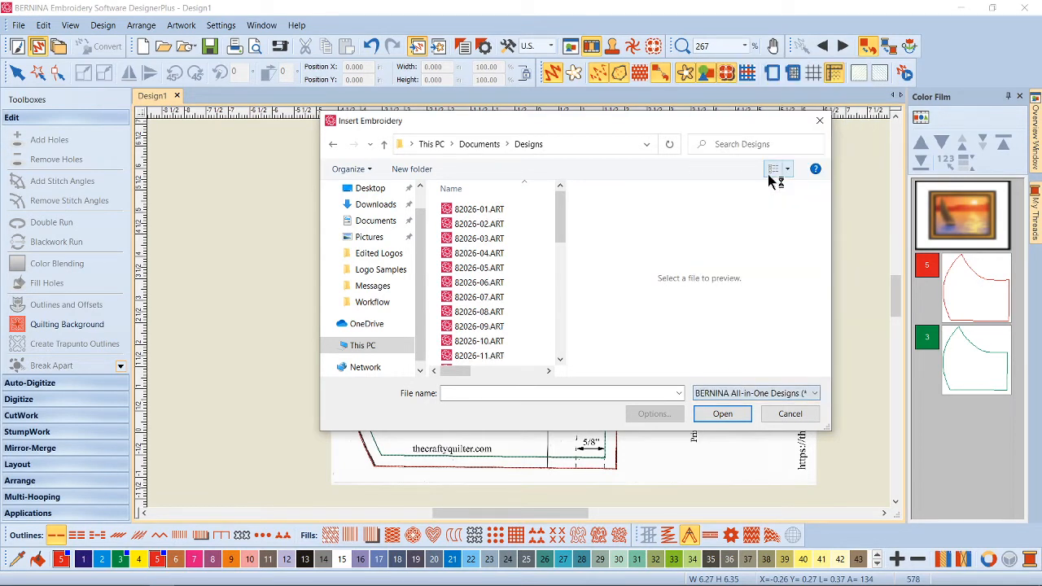
Preview the 82026 designs and insert 82026-15.ART, the peony in a geometric frame, into the current design.
{"action": "left_click", "coordinate": [498, 210]}
{"action": "key", "text": "Down"}
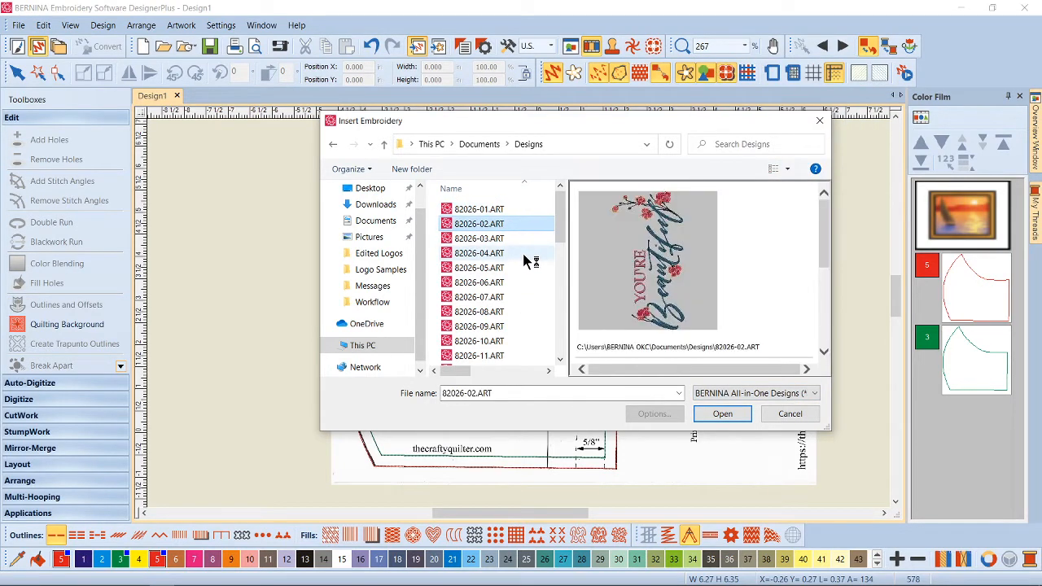
{"action": "key", "text": "Down"}
{"action": "key", "text": "Down"}
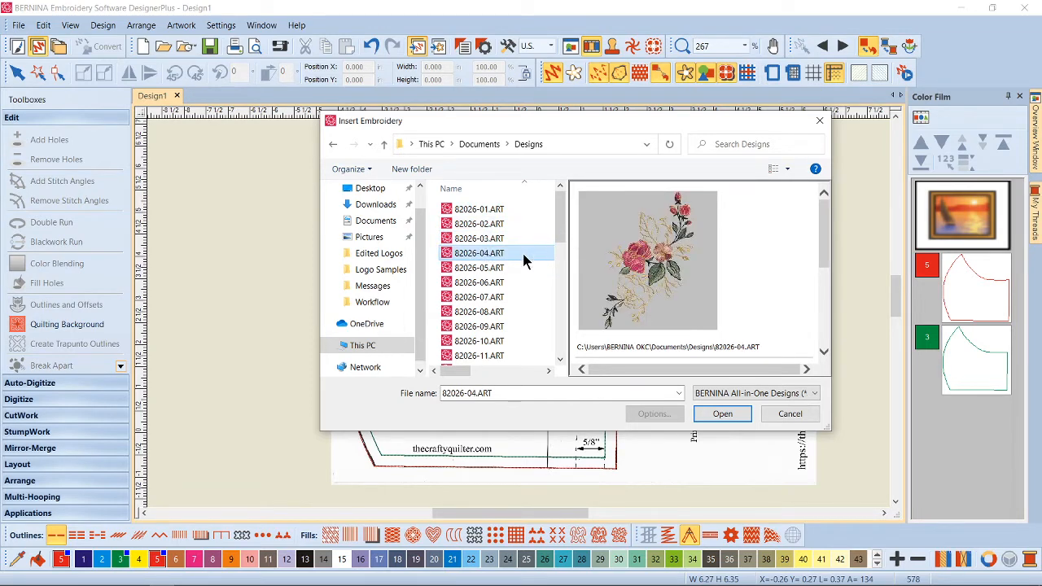
{"action": "key", "text": "Down"}
{"action": "key", "text": "Down"}
{"action": "key", "text": "Down"}
{"action": "key", "text": "Down"}
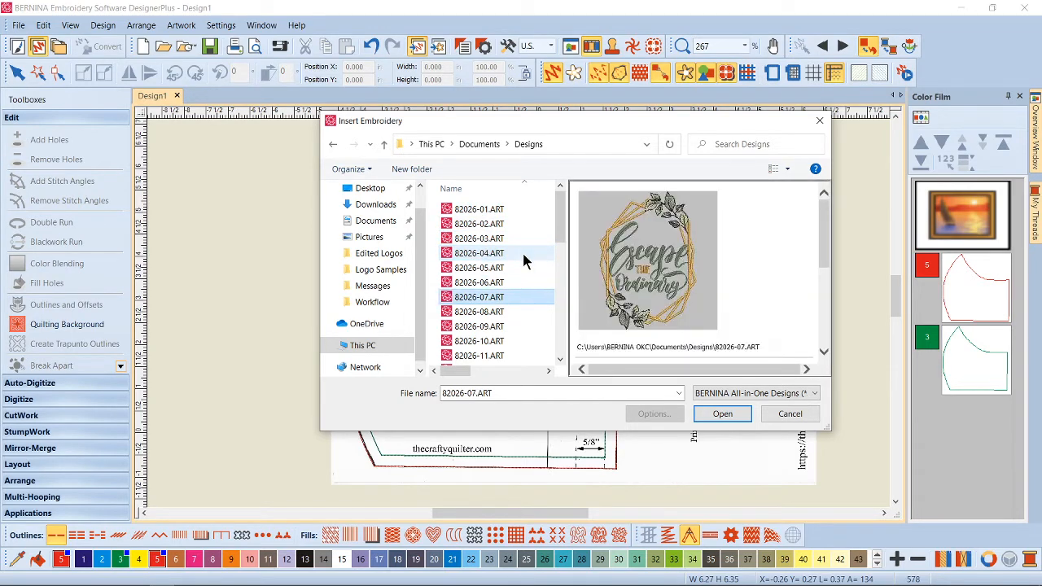
{"action": "key", "text": "Down"}
{"action": "key", "text": "Down"}
{"action": "key", "text": "Down"}
{"action": "key", "text": "Down"}
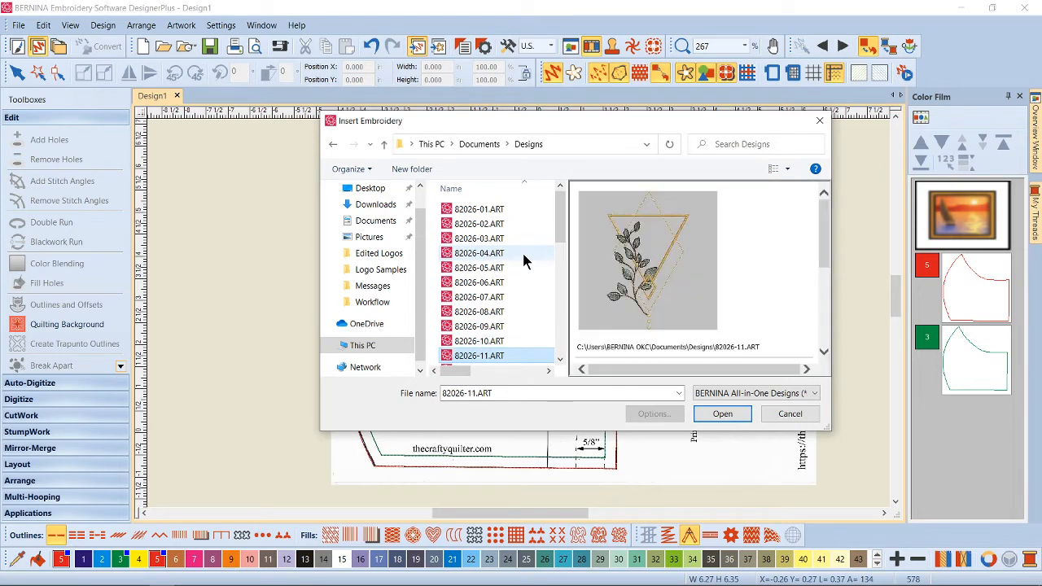
{"action": "key", "text": "Down"}
{"action": "key", "text": "Down"}
{"action": "key", "text": "Down"}
{"action": "key", "text": "Down"}
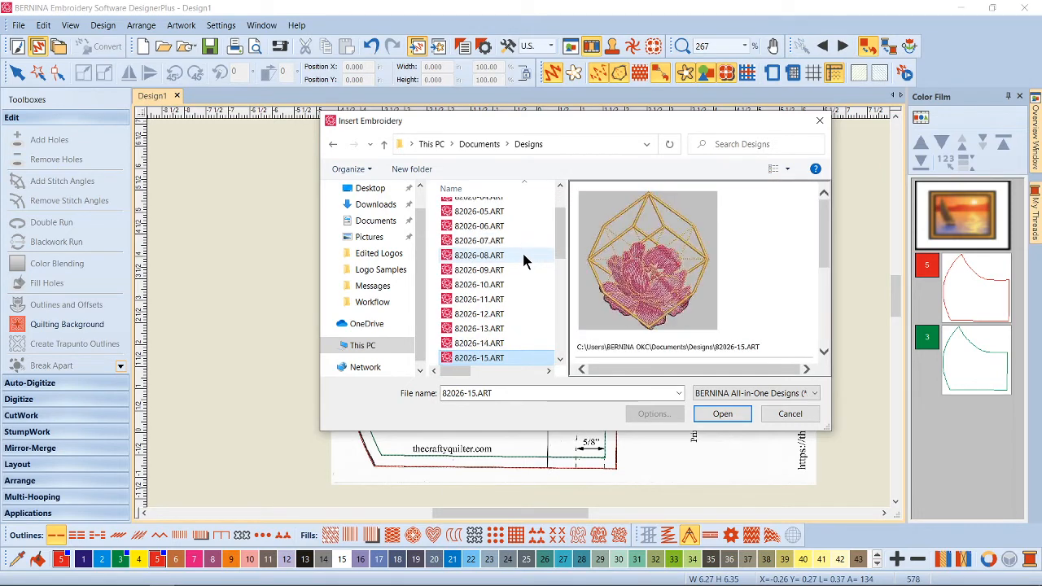
{"action": "key", "text": "Down"}
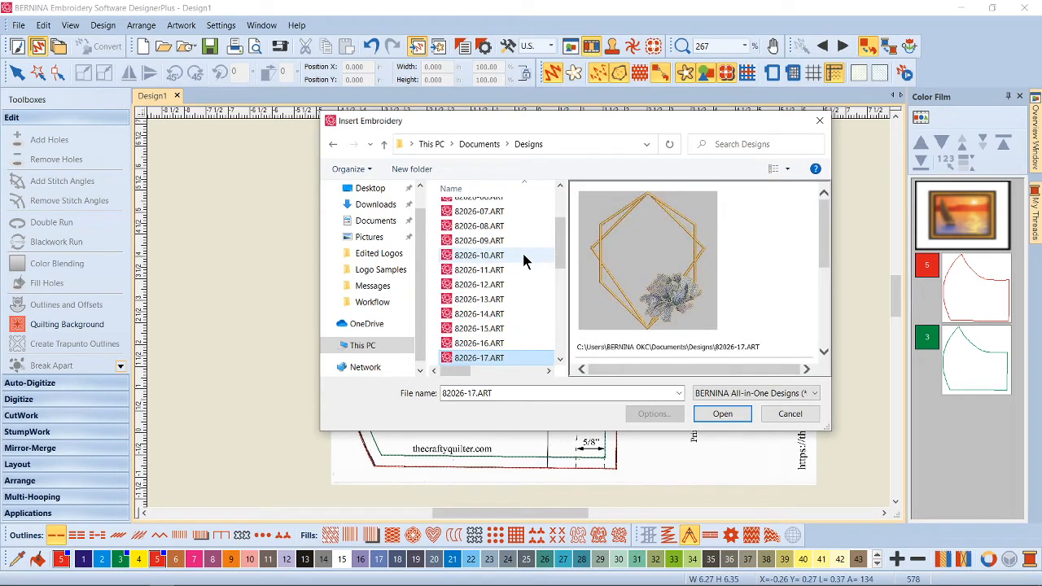
{"action": "key", "text": "Up"}
{"action": "key", "text": "Up"}
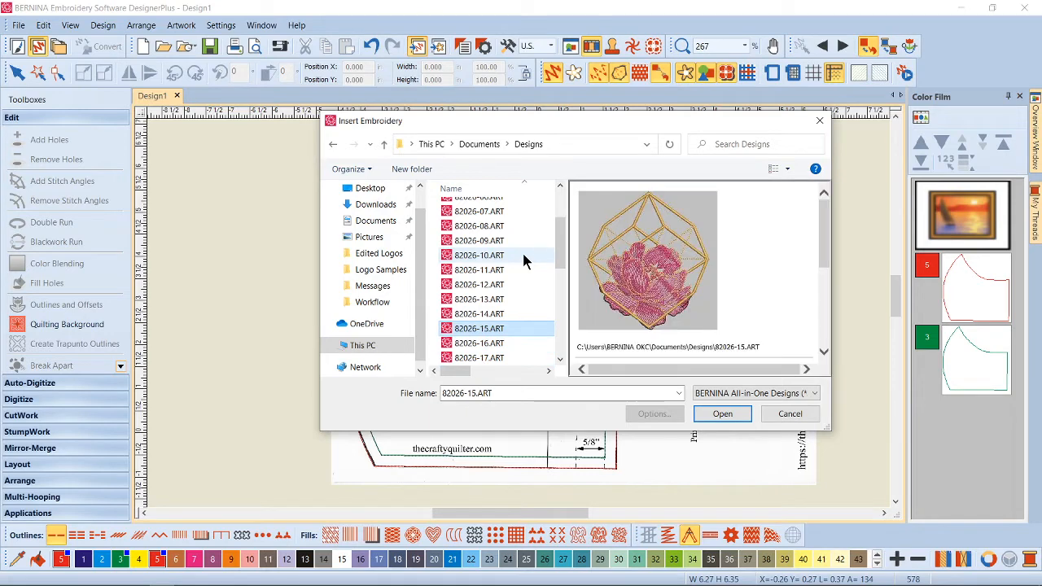
{"action": "left_click", "coordinate": [722, 413]}
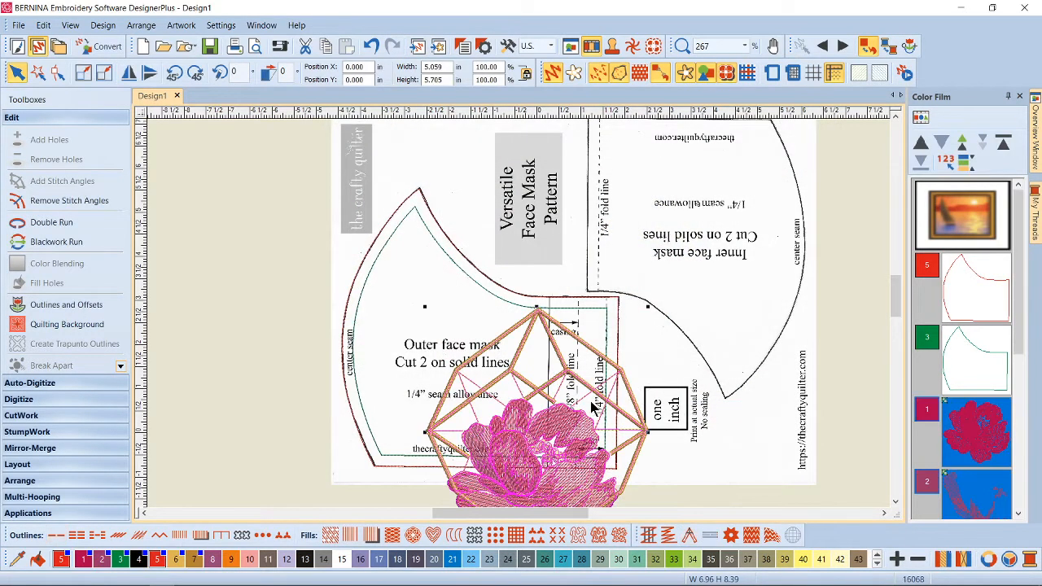
Move the inserted peony design onto the outer face mask outline and ungroup it into separate objects.
{"action": "left_click_drag", "start_coordinate": [603, 399], "coordinate": [528, 294]}
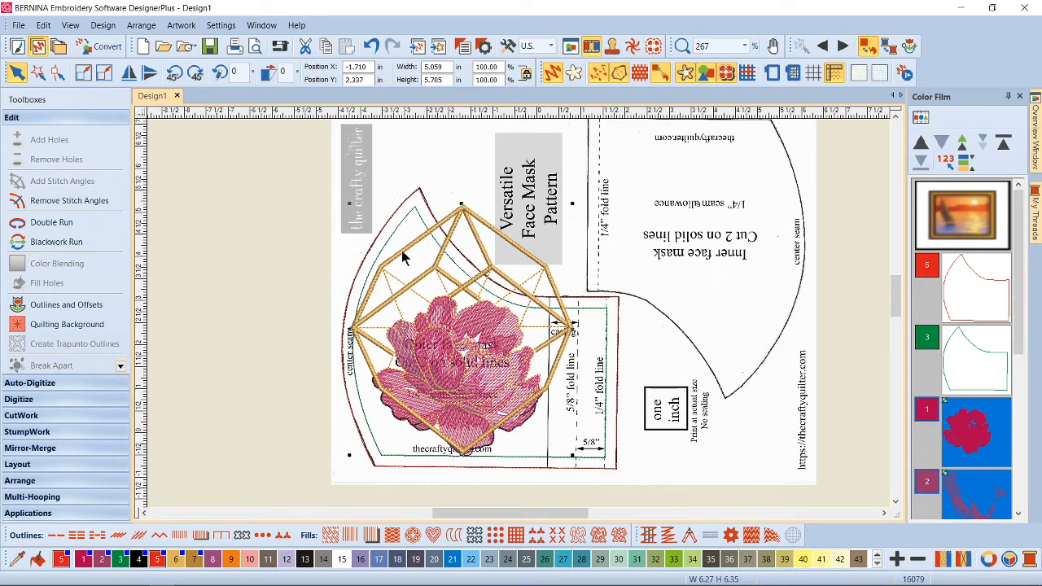
{"action": "left_click", "coordinate": [256, 302]}
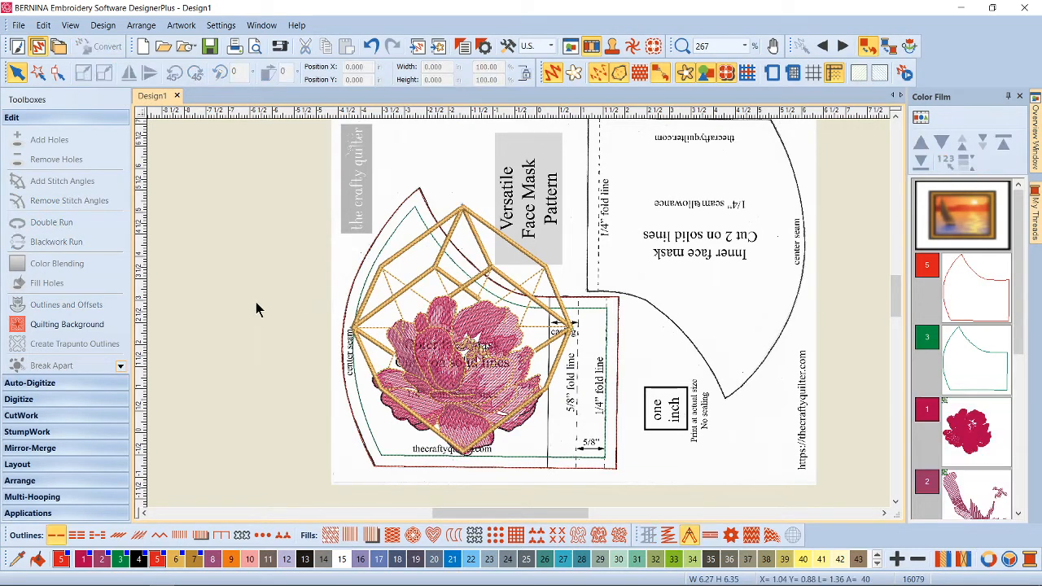
{"action": "left_click", "coordinate": [477, 233]}
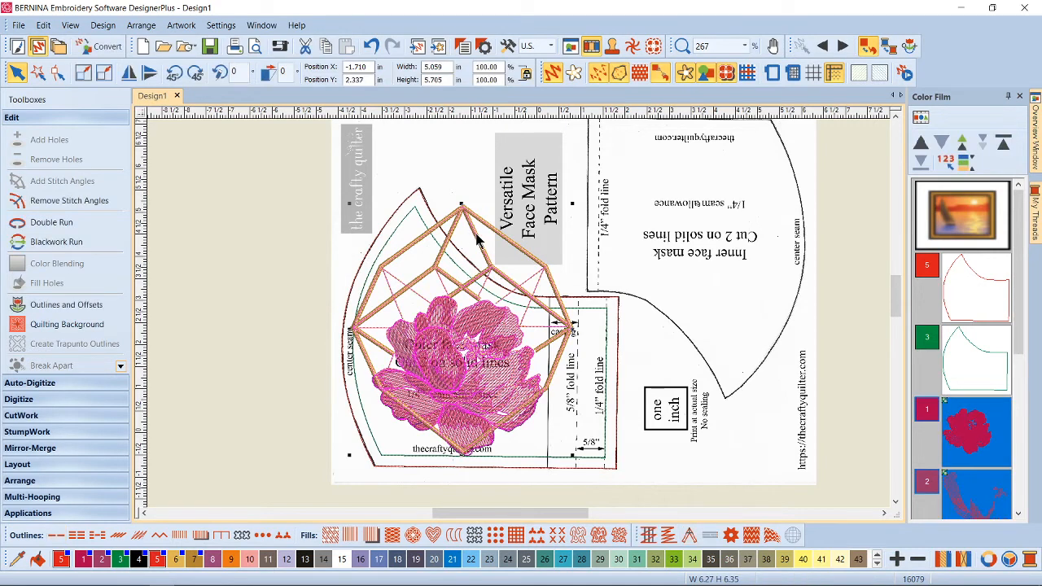
{"action": "right_click", "coordinate": [479, 236]}
{"action": "left_click", "coordinate": [503, 272]}
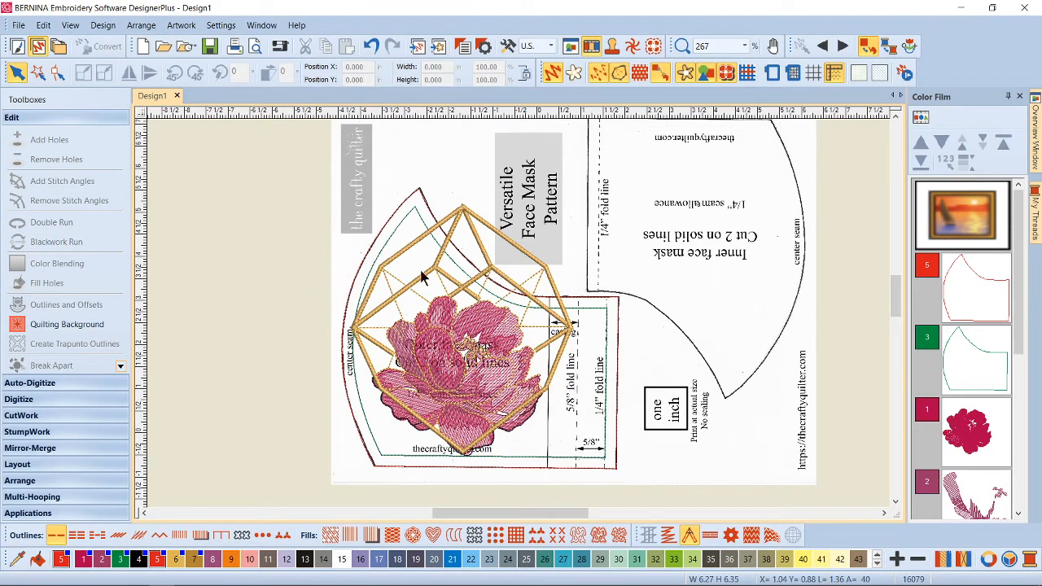
Delete the thick gold bar crossing the frame above the peony's right side, along with the short stitch segments beside it.
{"action": "left_click", "coordinate": [455, 298]}
{"action": "key", "text": "Delete"}
{"action": "left_click", "coordinate": [453, 294]}
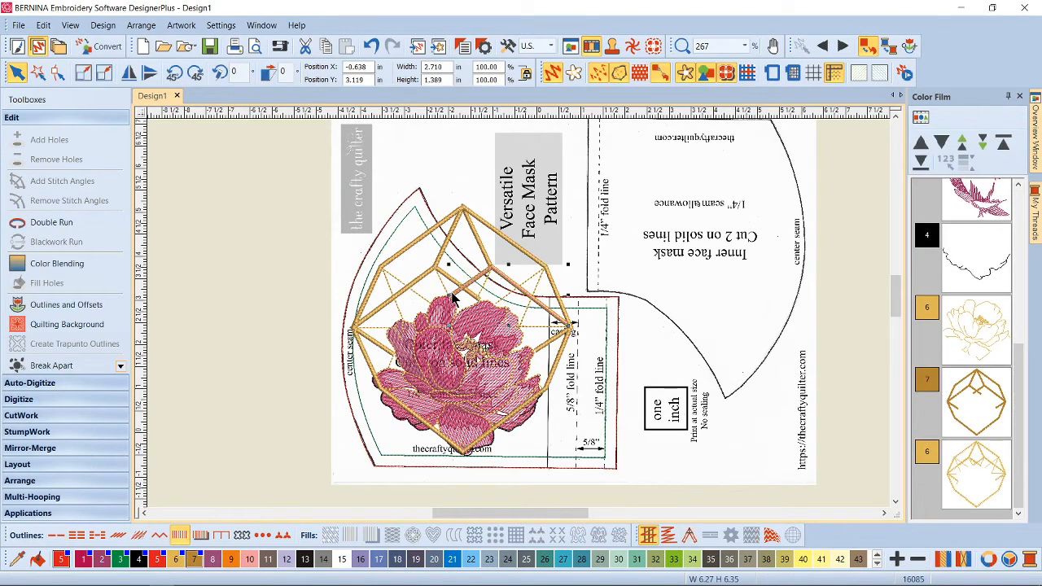
{"action": "key", "text": "Delete"}
{"action": "left_click", "coordinate": [457, 292]}
{"action": "left_click", "coordinate": [458, 296]}
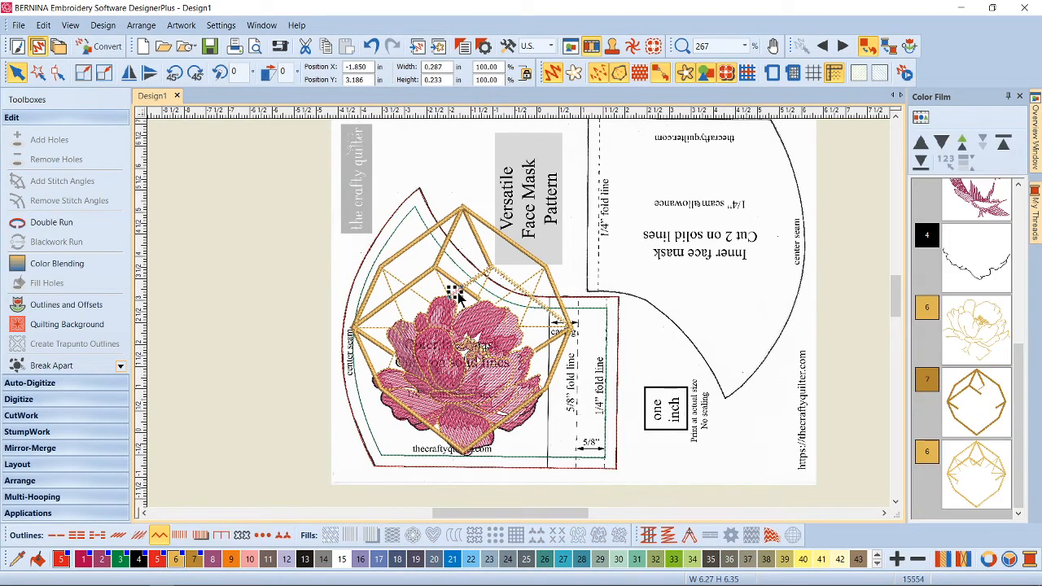
{"action": "key", "text": "Delete"}
{"action": "left_click", "coordinate": [450, 294]}
{"action": "key", "text": "Delete"}
Delete the gold stitch lines inside the frame above the peony's left side, and hide the background pattern picture.
{"action": "left_click", "coordinate": [440, 299]}
{"action": "key", "text": "Delete"}
{"action": "left_click", "coordinate": [425, 300]}
{"action": "left_click", "coordinate": [425, 304]}
{"action": "key", "text": "Delete"}
{"action": "left_click", "coordinate": [411, 306]}
{"action": "key", "text": "Delete"}
{"action": "left_click", "coordinate": [423, 301]}
{"action": "key", "text": "Delete"}
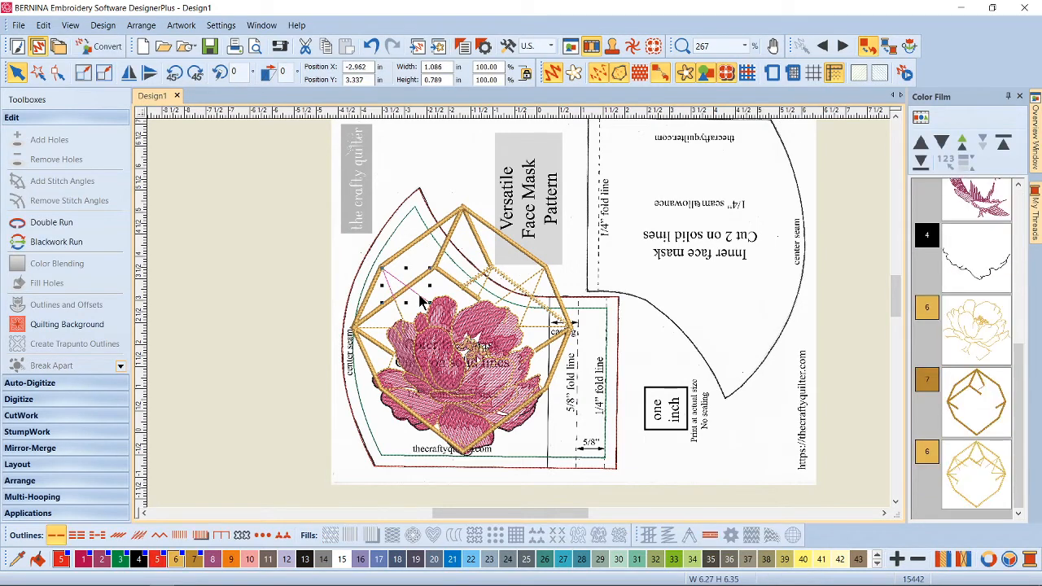
{"action": "left_click", "coordinate": [398, 316]}
{"action": "key", "text": "Delete"}
{"action": "left_click", "coordinate": [376, 329]}
{"action": "key", "text": "Delete"}
{"action": "left_click", "coordinate": [686, 73]}
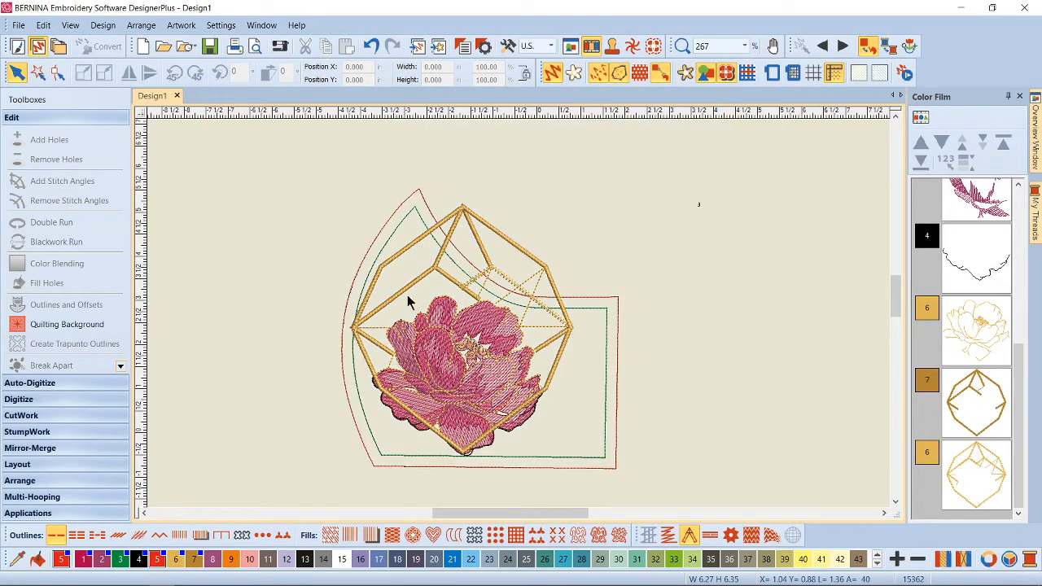
Delete thick gold bars from the frame's inner and upper-right edges, plus the frame bars and stitch lines around the peony's lower half.
{"action": "left_click", "coordinate": [375, 342]}
{"action": "key", "text": "Delete"}
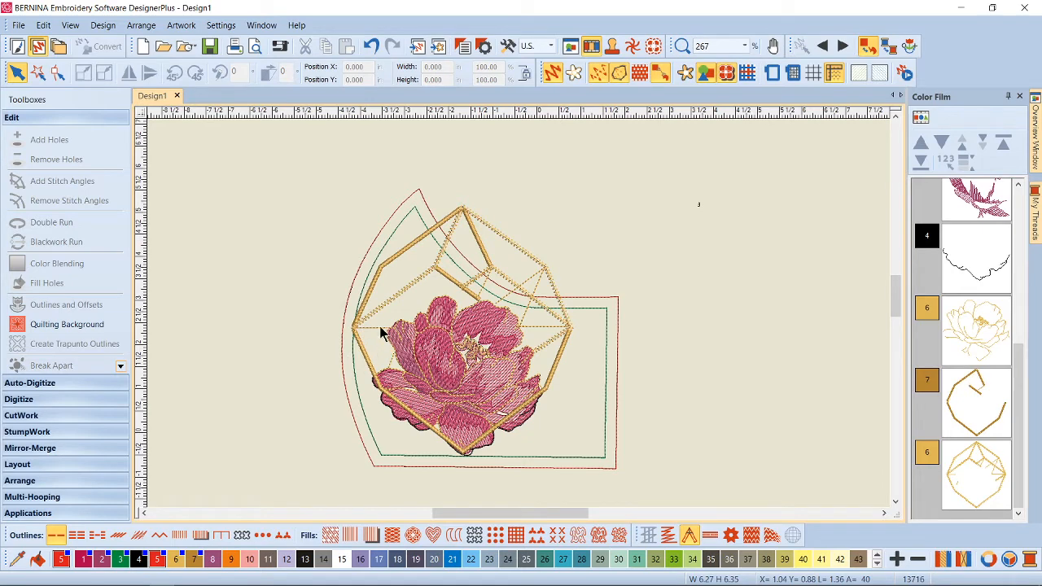
{"action": "left_click", "coordinate": [380, 326]}
{"action": "key", "text": "Delete"}
{"action": "left_click", "coordinate": [389, 368]}
{"action": "key", "text": "Delete"}
{"action": "left_click", "coordinate": [389, 366]}
{"action": "key", "text": "Delete"}
{"action": "left_click", "coordinate": [369, 362]}
{"action": "key", "text": "Delete"}
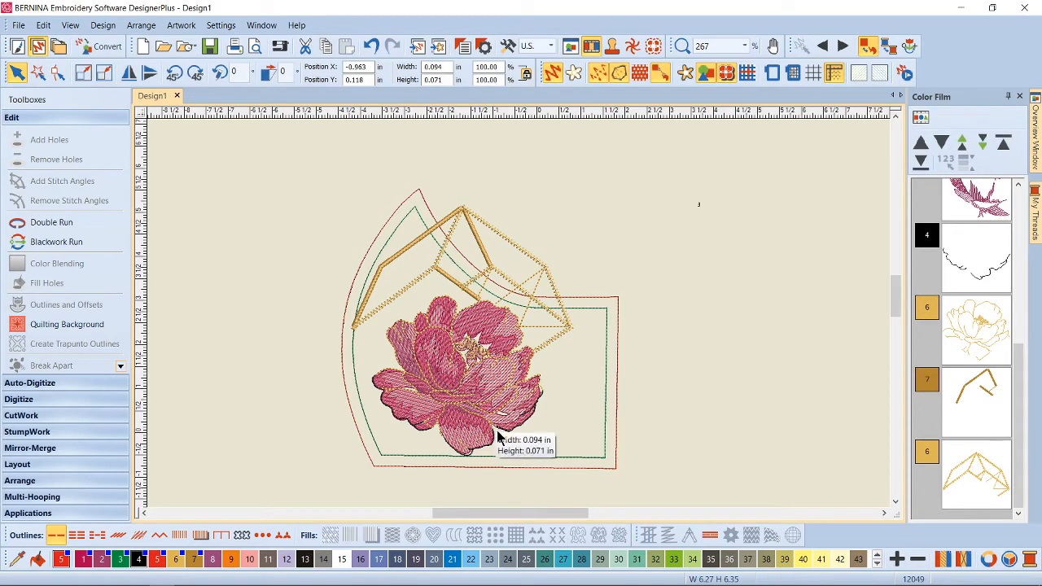
Delete the gold stitch lines beside the peony's right side and along the frame's upper-right edges.
{"action": "left_click", "coordinate": [543, 348]}
{"action": "key", "text": "Delete"}
{"action": "left_click", "coordinate": [543, 348]}
{"action": "key", "text": "Delete"}
{"action": "left_click", "coordinate": [542, 328]}
{"action": "key", "text": "Delete"}
{"action": "left_click", "coordinate": [562, 326]}
{"action": "key", "text": "Delete"}
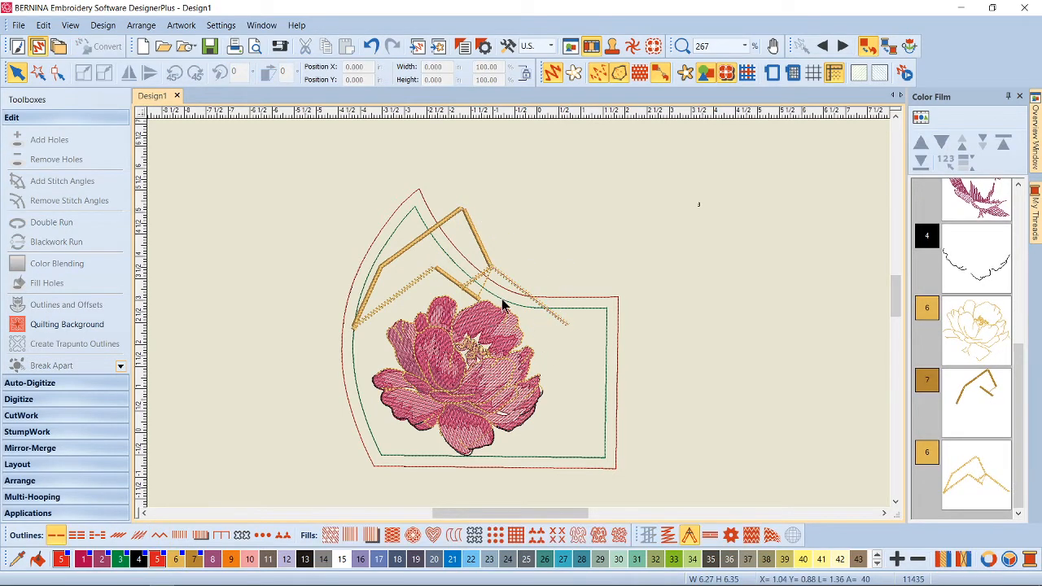
Delete the short gold bar touching the top of the peony and the small stitch segment beside it.
{"action": "left_click", "coordinate": [480, 303]}
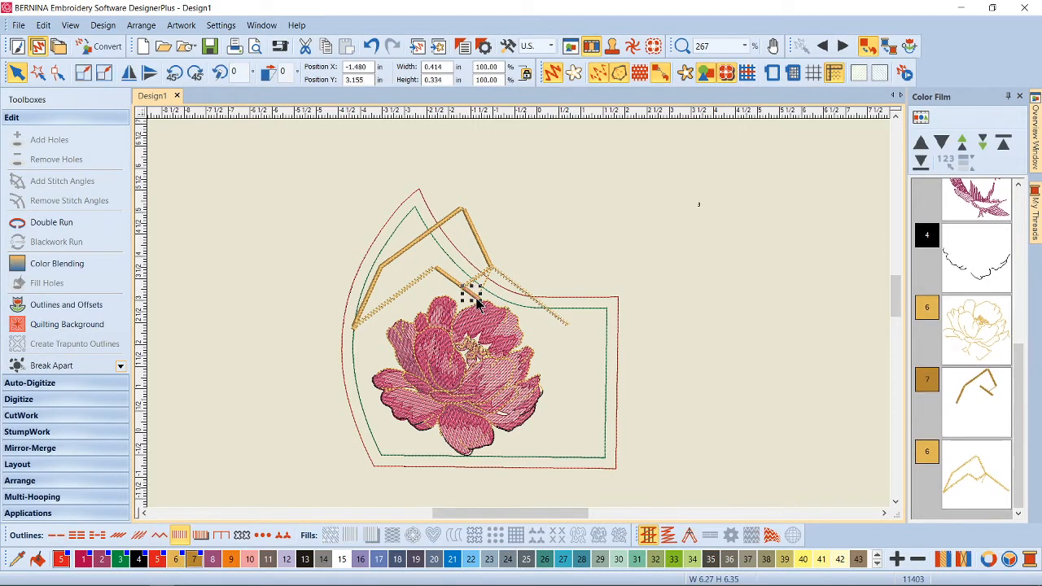
{"action": "key", "text": "Delete"}
{"action": "left_click", "coordinate": [482, 291]}
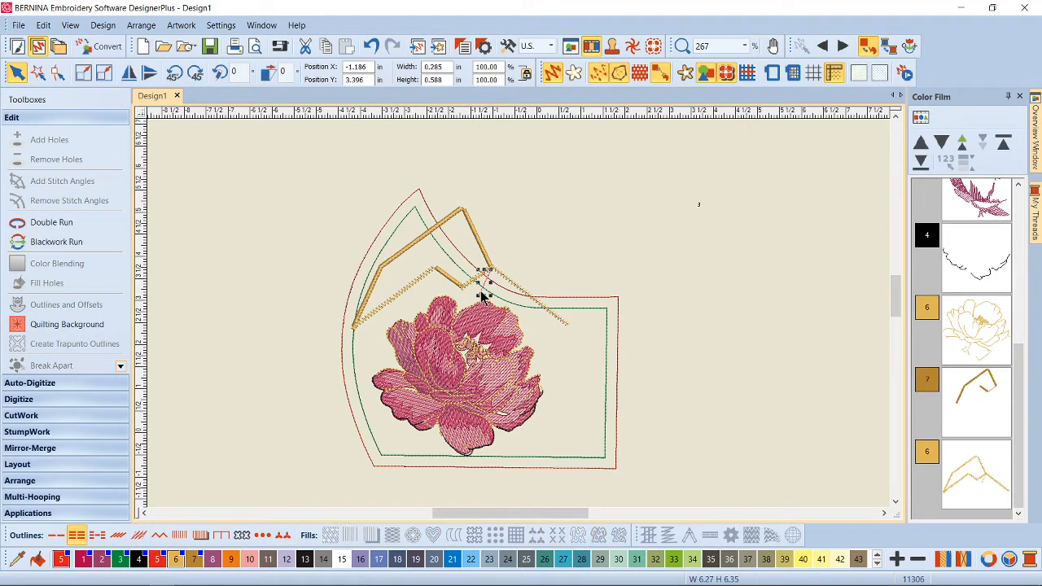
{"action": "key", "text": "Delete"}
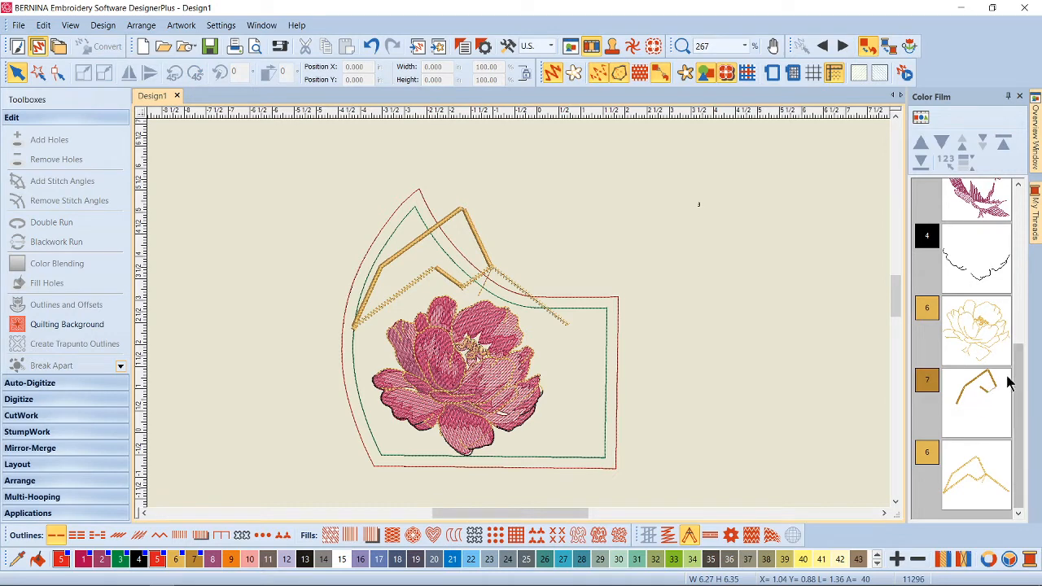
{"action": "left_click", "coordinate": [1003, 419]}
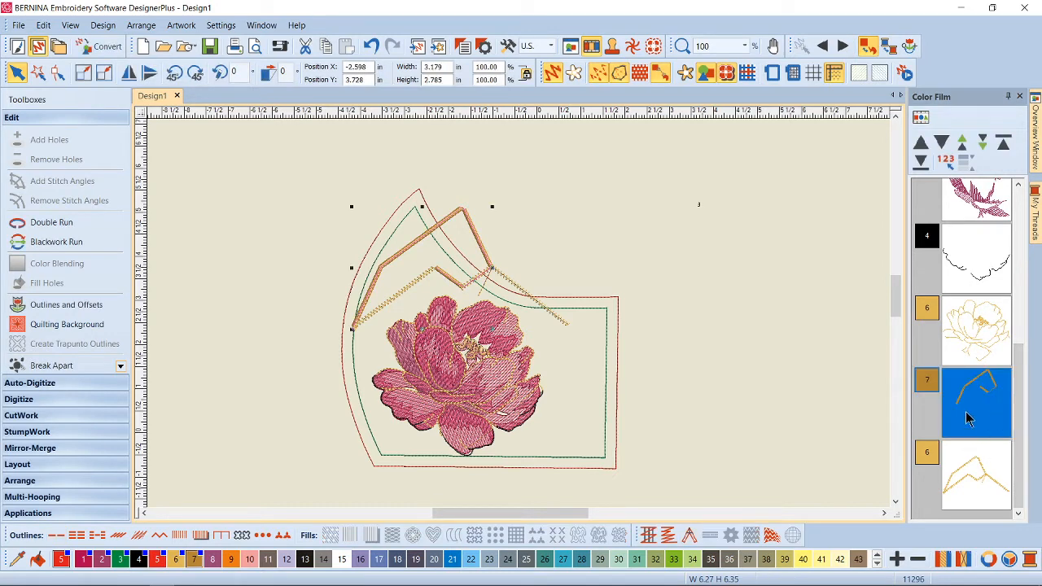
{"action": "key", "text": "Delete"}
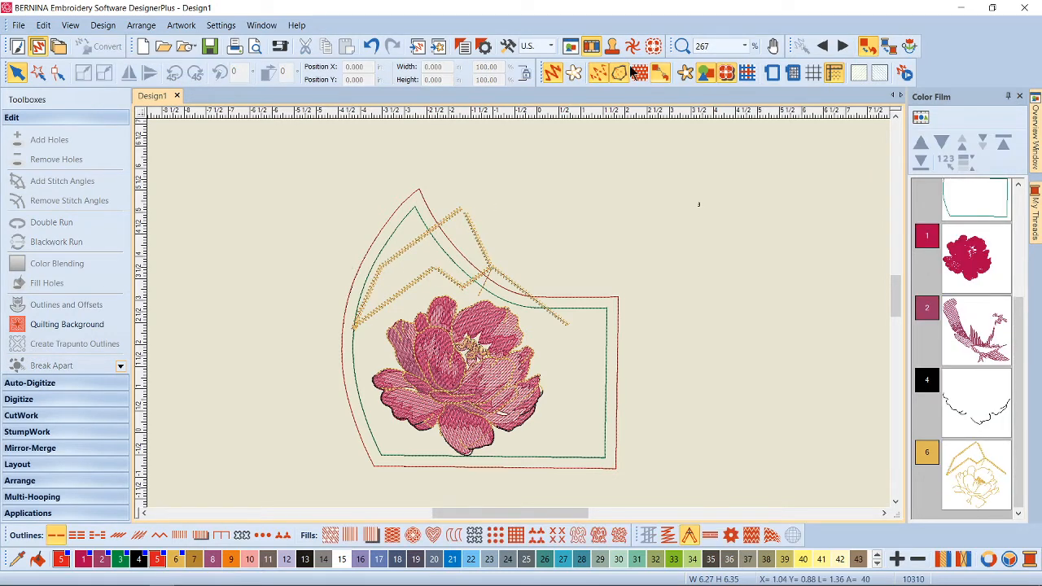
{"action": "left_click", "coordinate": [372, 47]}
Delete the remaining frame by removing the final color 6 zigzag stitching and the color 7 gold bars.
{"action": "scroll", "coordinate": [961, 465], "scroll_direction": "down", "scroll_amount": 2}
{"action": "left_click", "coordinate": [981, 489]}
{"action": "key", "text": "Delete"}
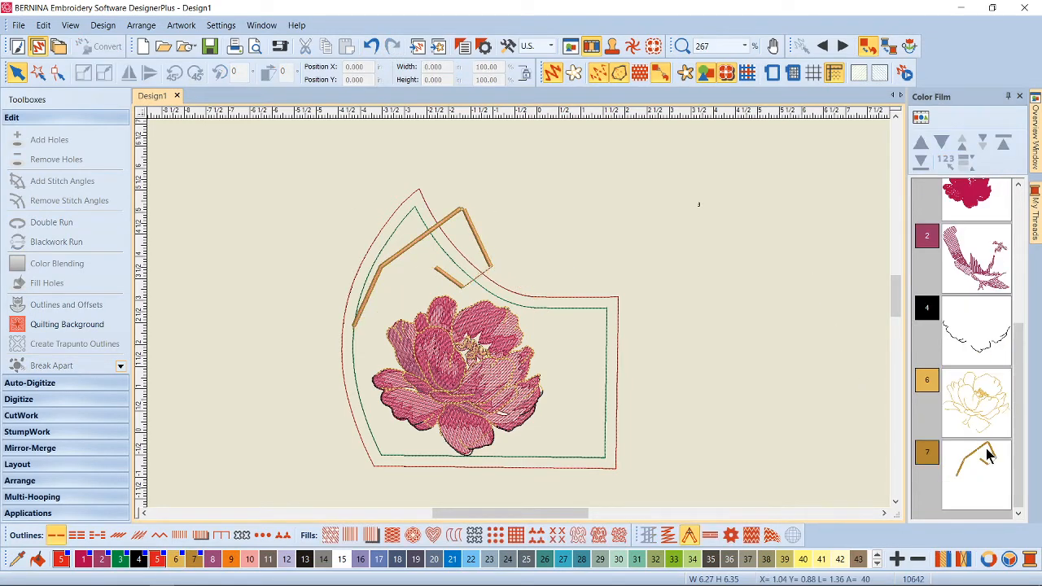
{"action": "key", "text": "Delete"}
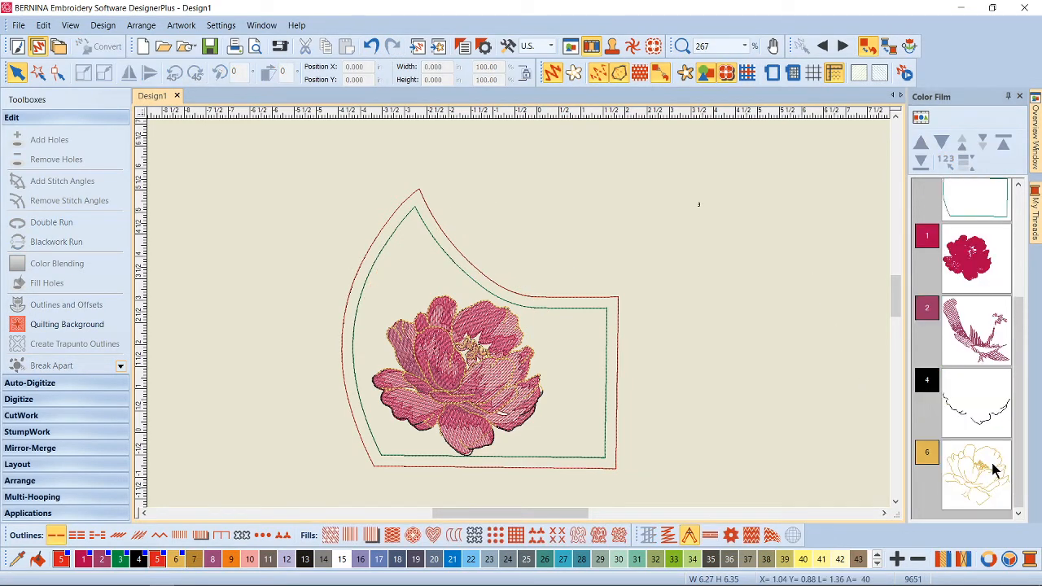
Recolor the peony's black edge stitching to color 6, and show the background pattern picture again.
{"action": "left_click", "coordinate": [977, 422]}
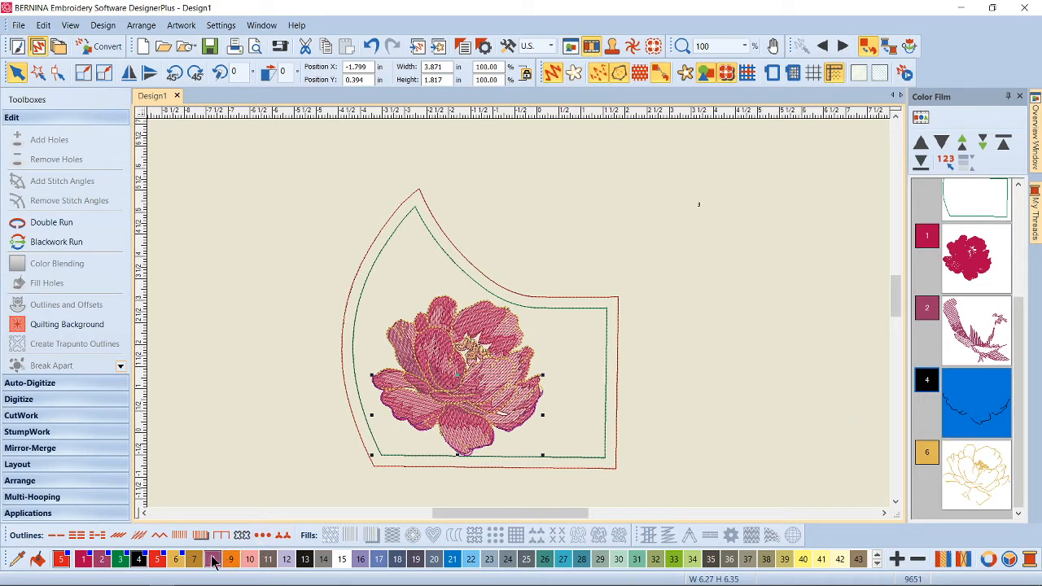
{"action": "left_click", "coordinate": [176, 561]}
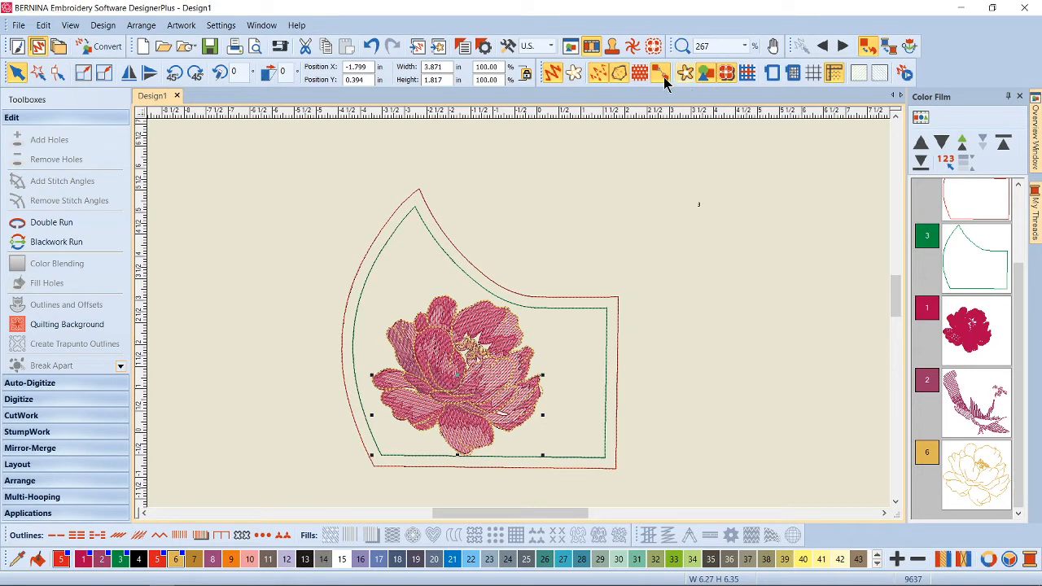
{"action": "left_click", "coordinate": [682, 75]}
{"action": "left_click", "coordinate": [274, 396]}
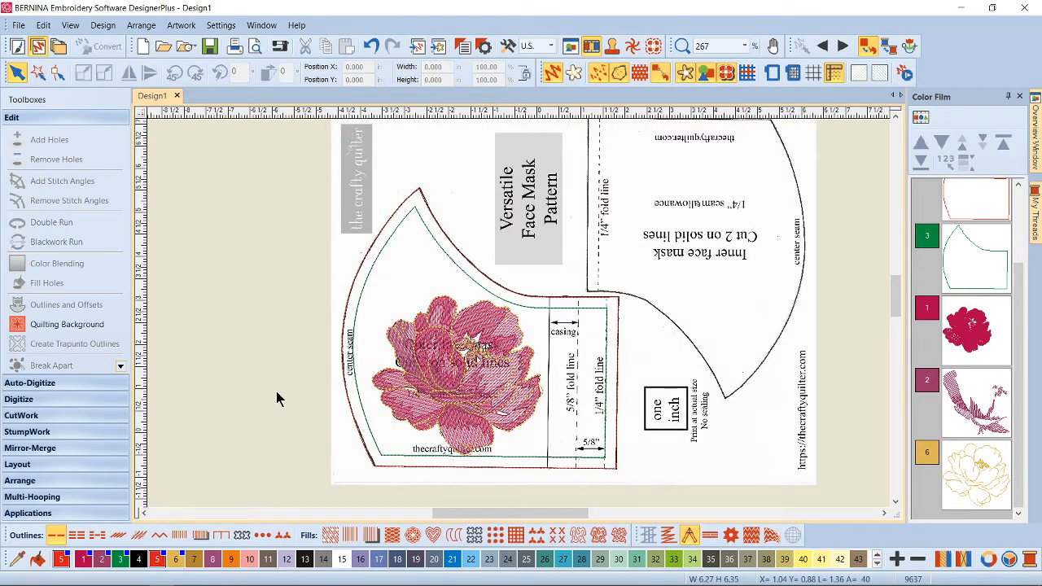
Group the peony's color 1, 2 and 6 stitching into a single object.
{"action": "left_click", "coordinate": [985, 460]}
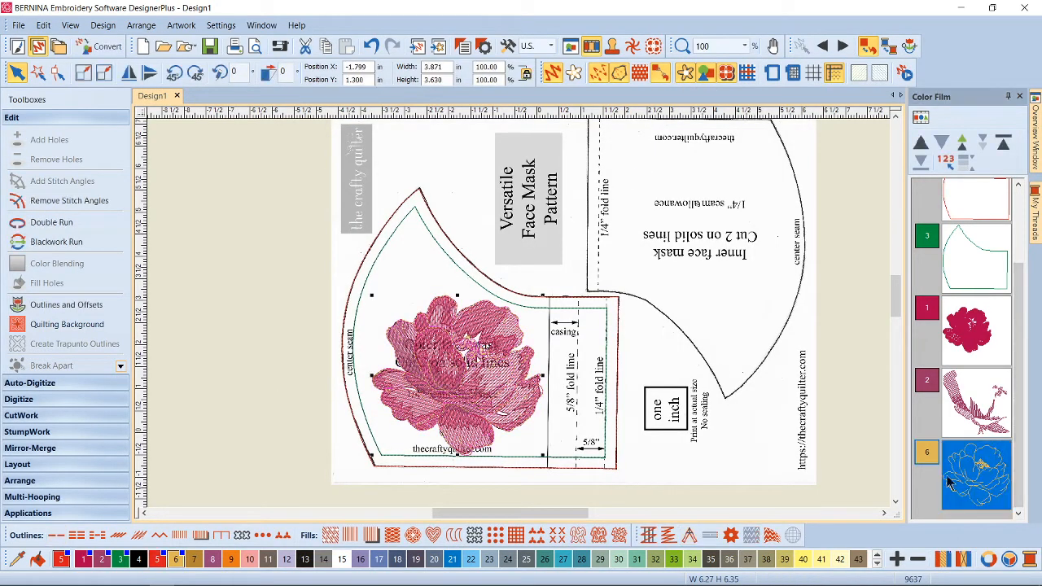
{"action": "left_click", "coordinate": [977, 349], "text": "shift"}
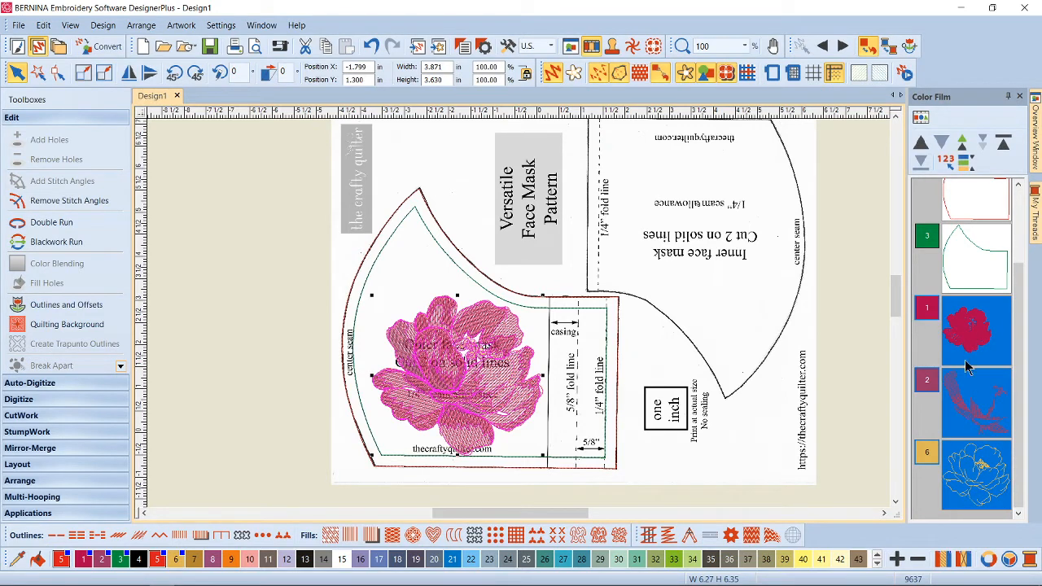
{"action": "right_click", "coordinate": [965, 372]}
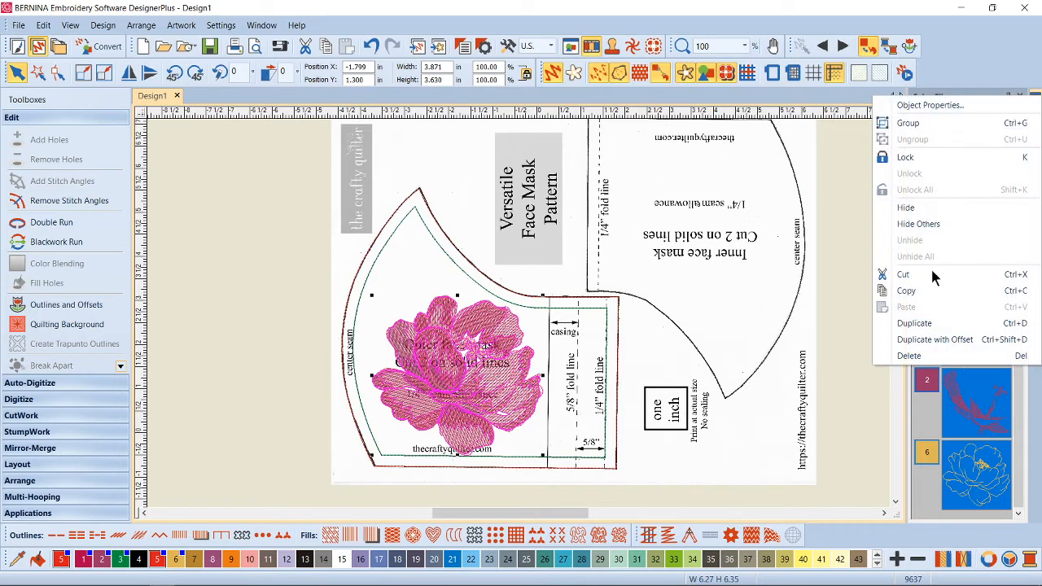
{"action": "left_click", "coordinate": [891, 122]}
Rotate the grouped peony counterclockwise until it sits upright, and reposition it inside the outer face mask outline.
{"action": "left_click_drag", "start_coordinate": [477, 403], "coordinate": [466, 391]}
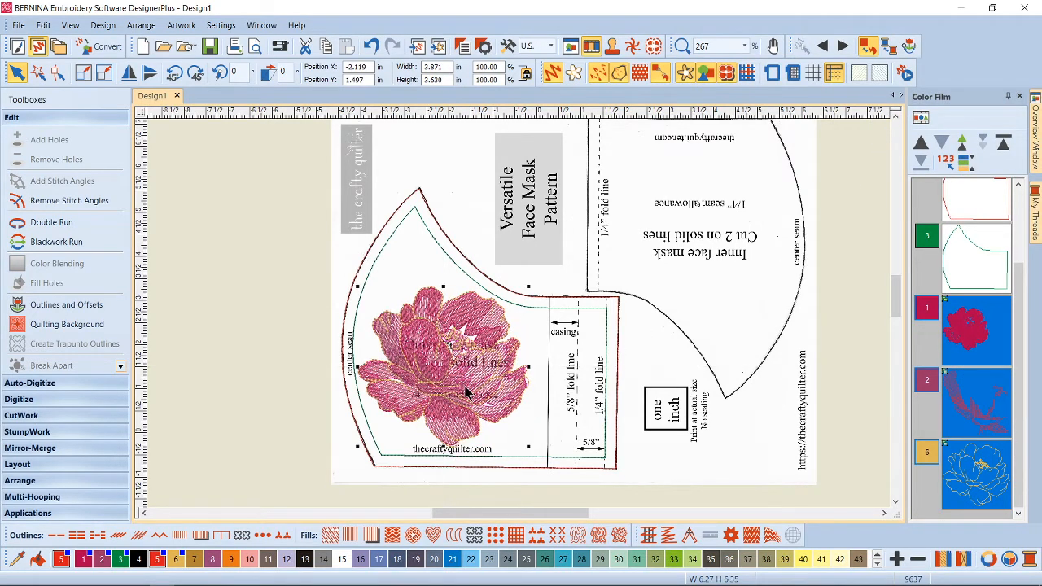
{"action": "left_click", "coordinate": [477, 377]}
{"action": "left_click_drag", "start_coordinate": [527, 287], "coordinate": [478, 266]}
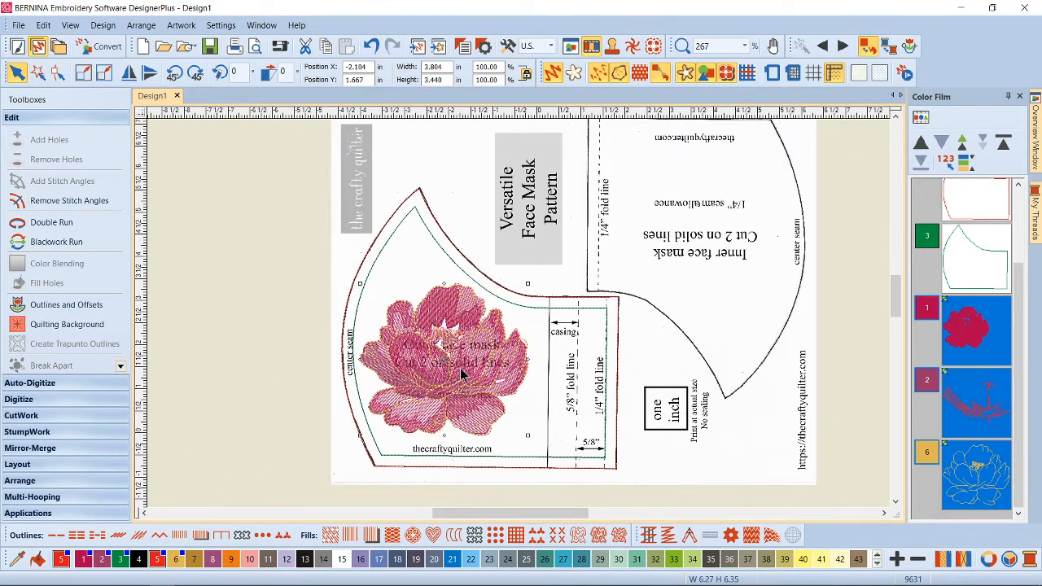
{"action": "left_click_drag", "start_coordinate": [476, 378], "coordinate": [472, 384]}
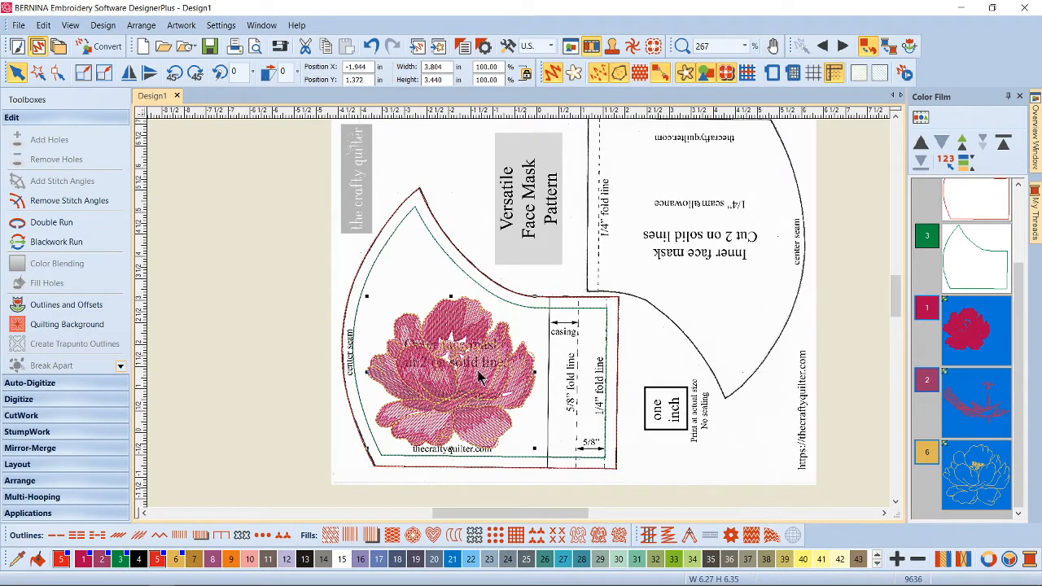
Nudge the peony slightly up and to the right so it sits within the green inner offset line.
{"action": "key", "text": "Up"}
{"action": "key", "text": "Up"}
{"action": "key", "text": "Up"}
{"action": "key", "text": "Up"}
{"action": "key", "text": "Up"}
{"action": "key", "text": "Up"}
{"action": "key", "text": "Up"}
{"action": "key", "text": "Up"}
{"action": "key", "text": "Right"}
{"action": "key", "text": "Right"}
{"action": "key", "text": "Right"}
{"action": "key", "text": "Right"}
{"action": "key", "text": "Right"}
{"action": "key", "text": "Right"}
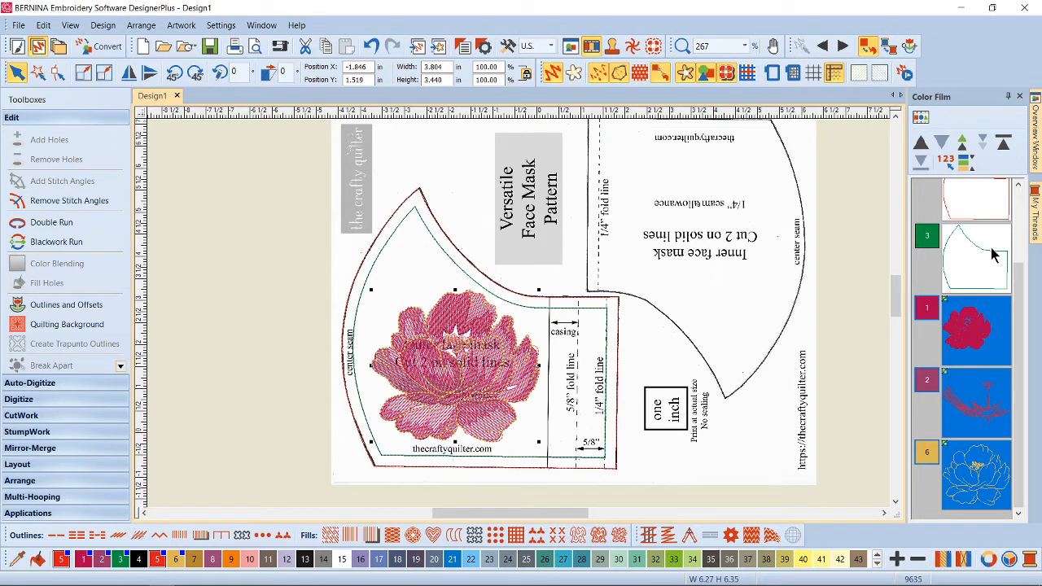
Mirror-merge both mask outlines and the peony horizontally to the left, and delete the peony from the original mask piece.
{"action": "left_click", "coordinate": [986, 205]}
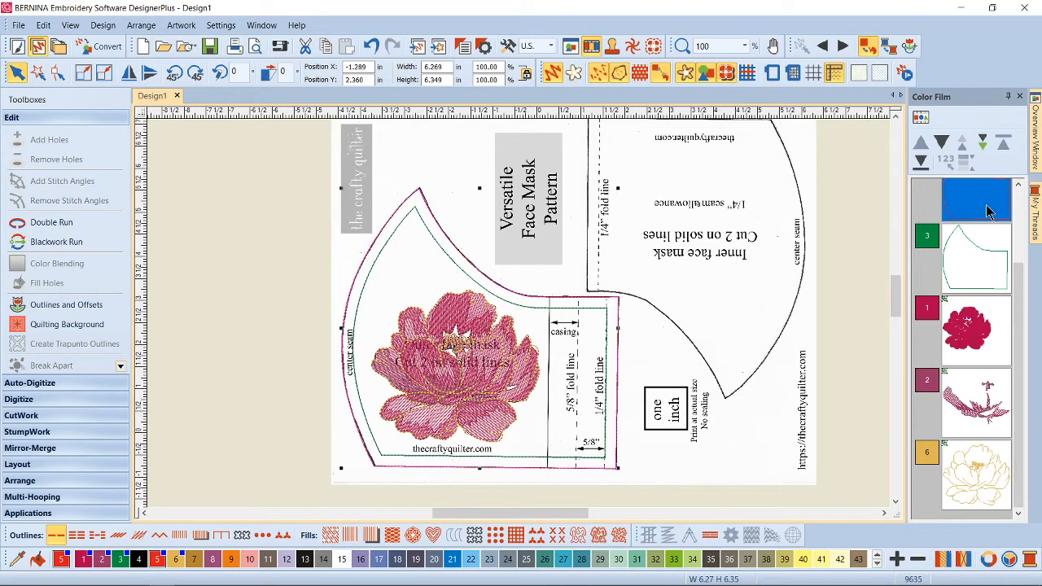
{"action": "left_click", "coordinate": [977, 276], "text": "ctrl"}
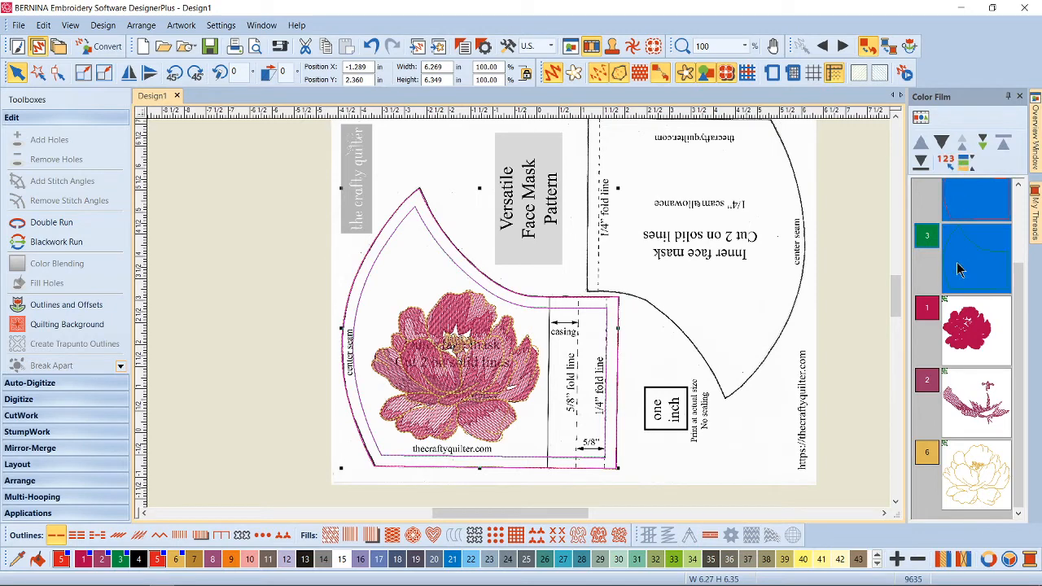
{"action": "key", "text": "ctrl+a"}
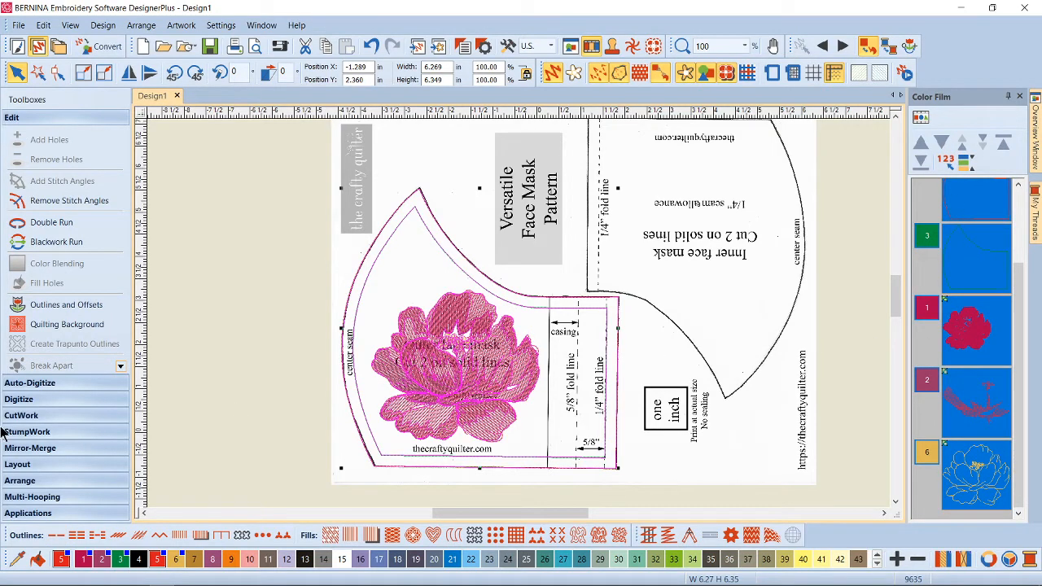
{"action": "left_click", "coordinate": [65, 453]}
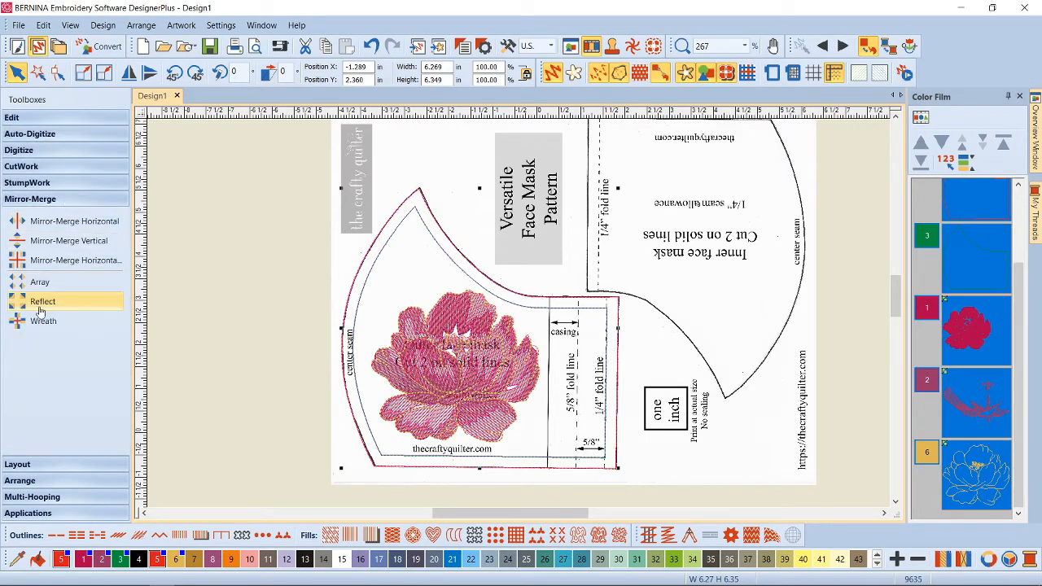
{"action": "left_click", "coordinate": [65, 222]}
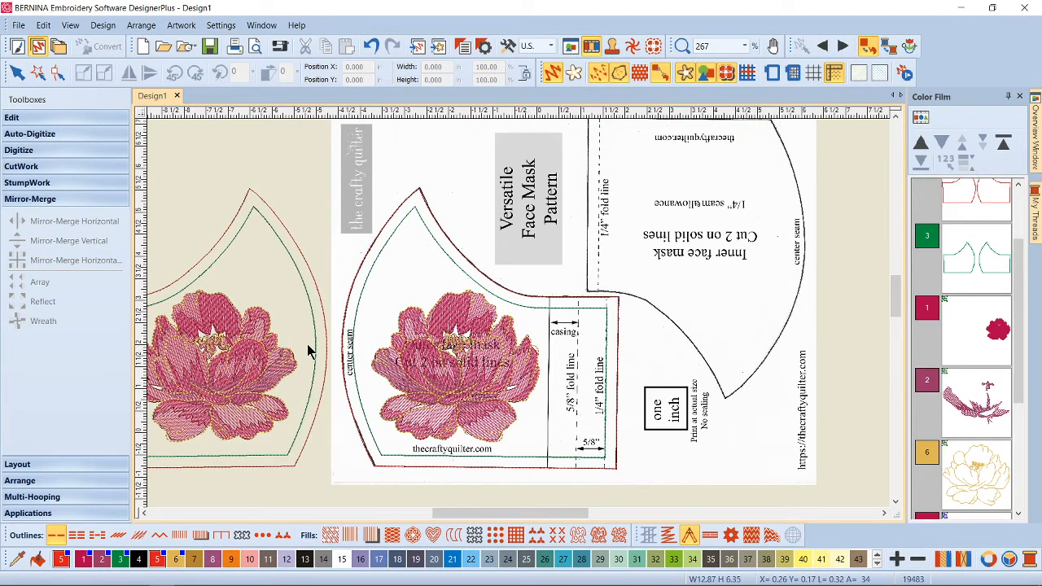
{"action": "left_click", "coordinate": [307, 343]}
{"action": "scroll", "coordinate": [519, 314], "scroll_direction": "up", "scroll_amount": 1}
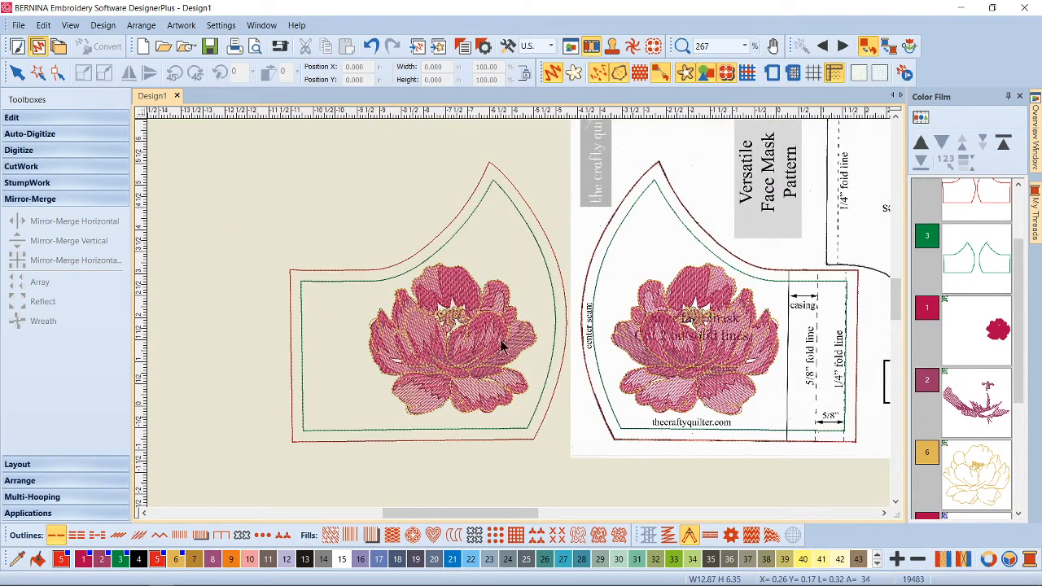
{"action": "left_click", "coordinate": [694, 322]}
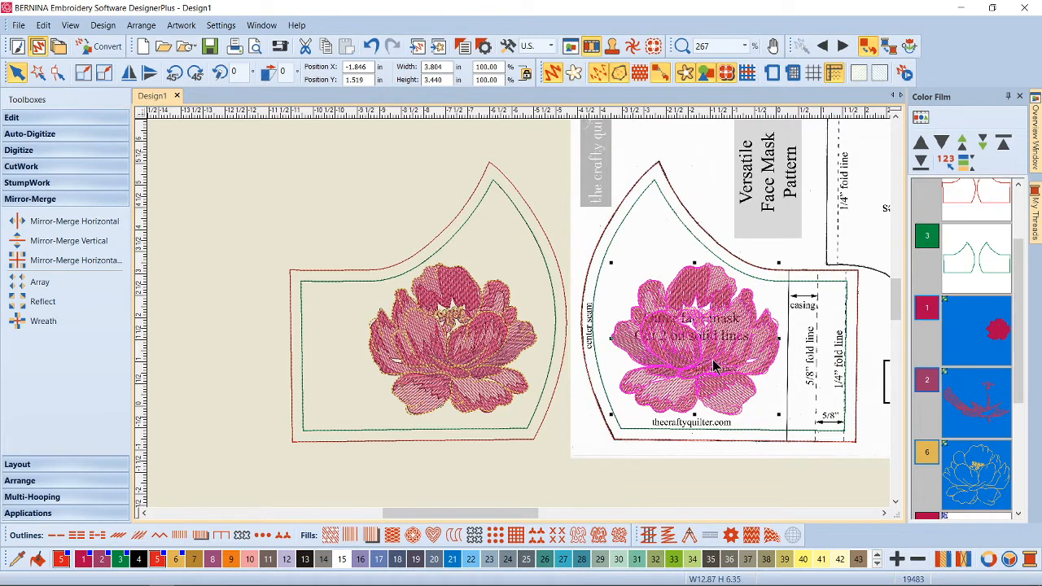
{"action": "key", "text": "Delete"}
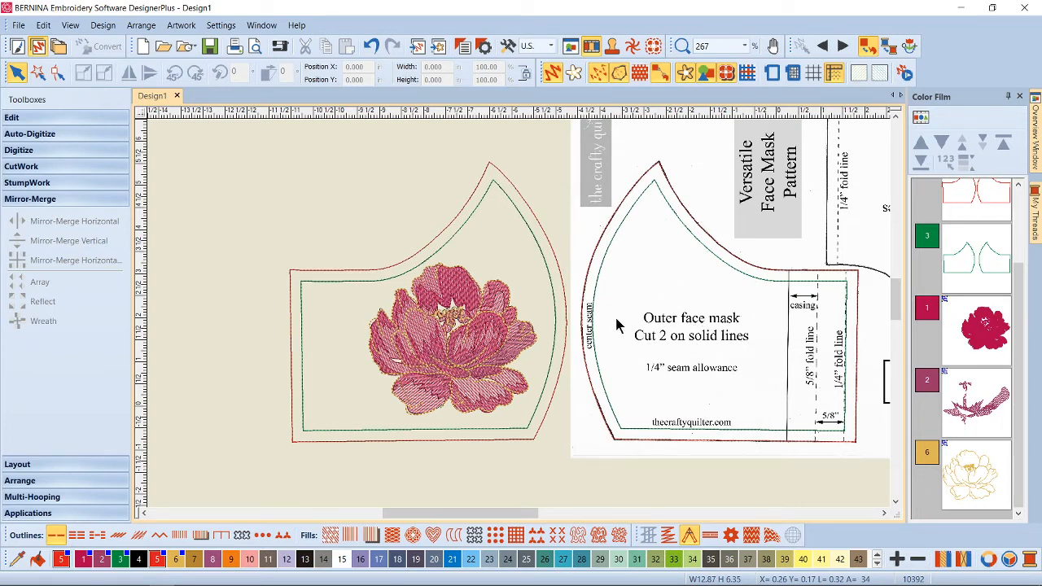
Preview the neighboring 82026 designs and insert 82026-17.ART, the blue flower on a double geometric frame.
{"action": "left_click", "coordinate": [417, 46]}
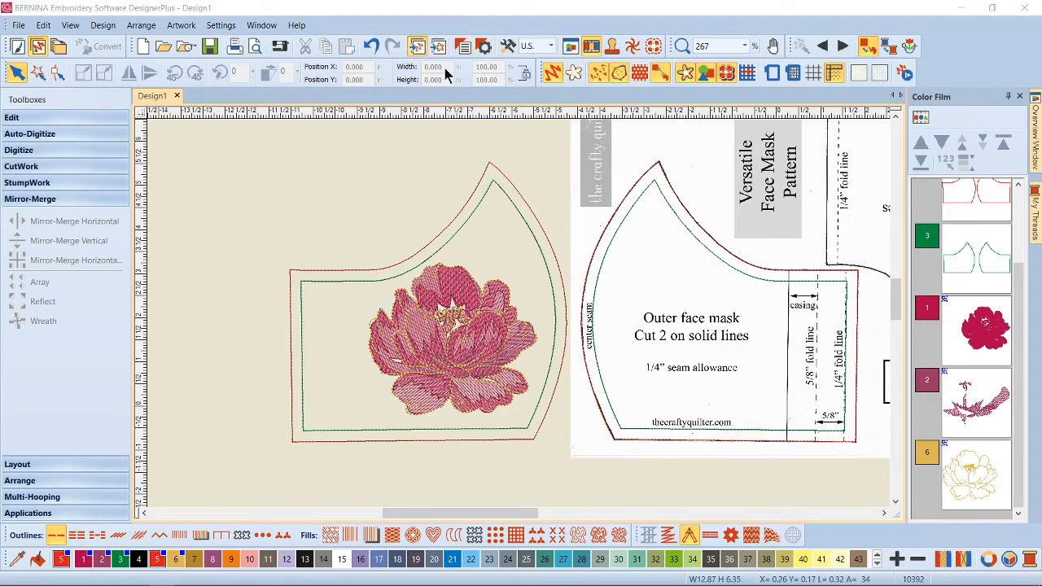
{"action": "scroll", "coordinate": [537, 293], "scroll_direction": "down", "scroll_amount": 3}
{"action": "left_click", "coordinate": [487, 299]}
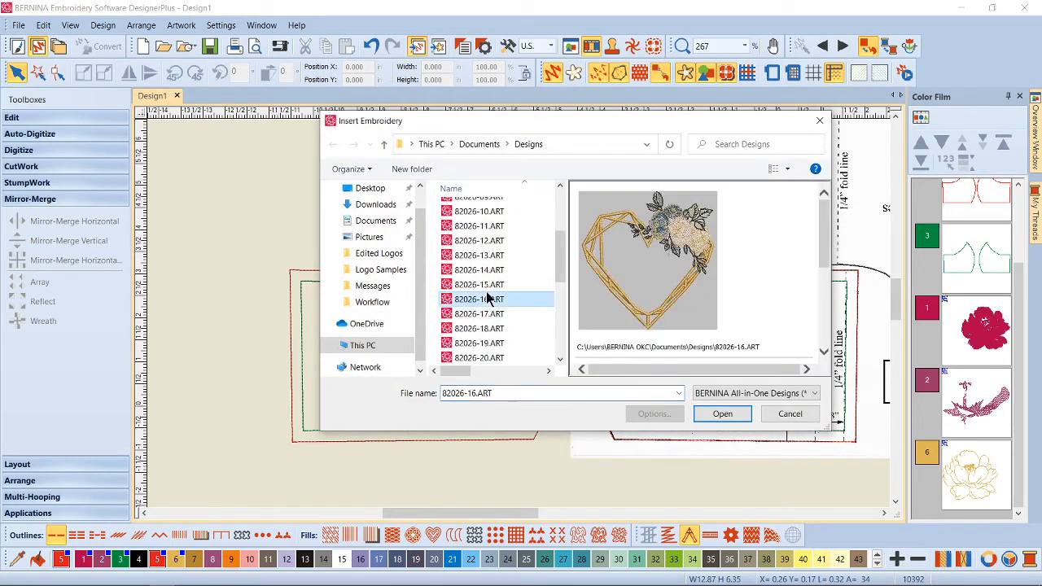
{"action": "key", "text": "Up"}
{"action": "key", "text": "Down"}
{"action": "key", "text": "Down"}
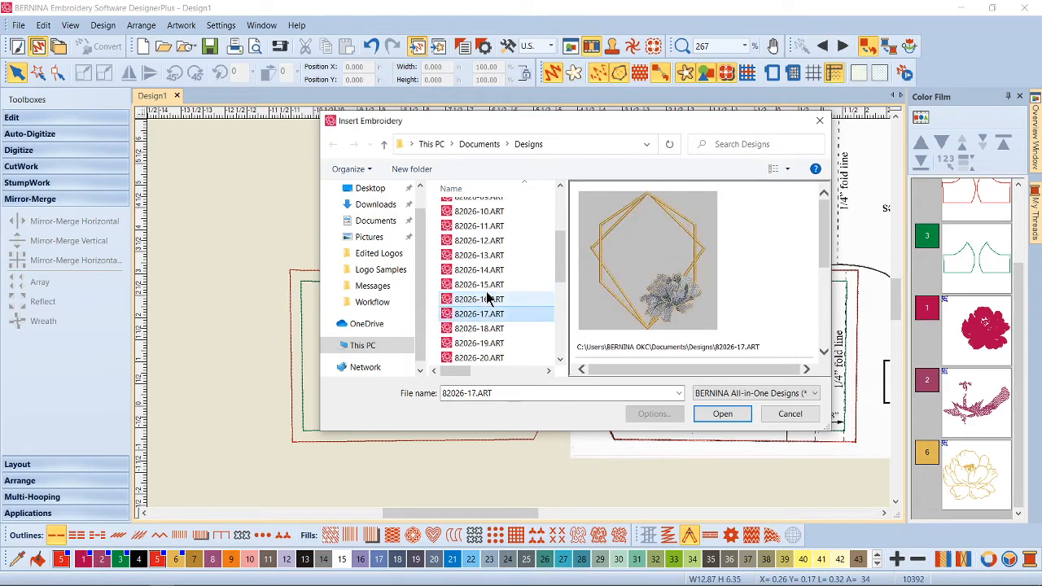
{"action": "key", "text": "Return"}
Move the inserted blue flower design onto the original mask outline, ungroup it, and hide the background pattern picture.
{"action": "left_click_drag", "start_coordinate": [809, 312], "coordinate": [755, 216]}
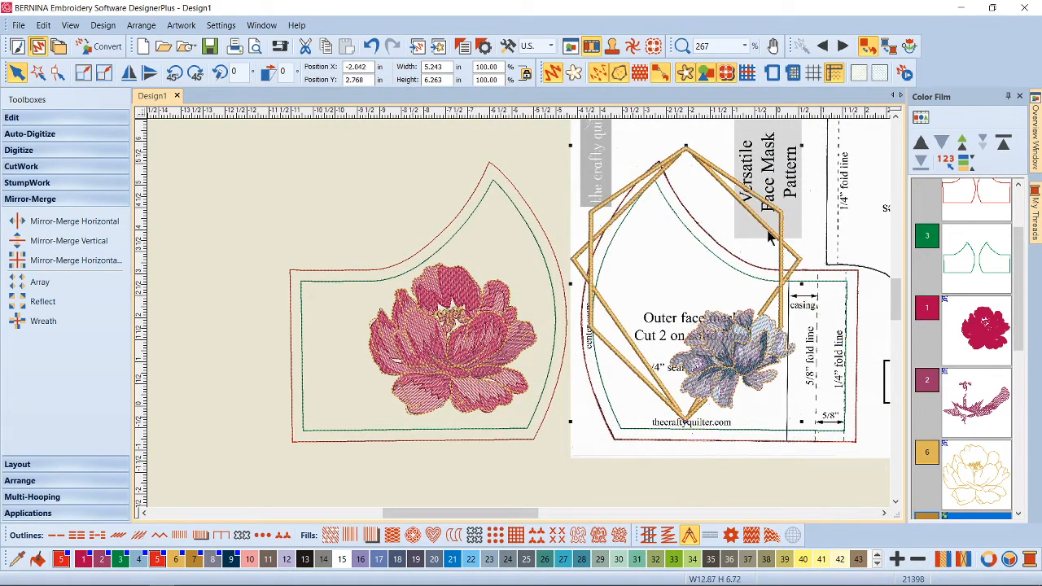
{"action": "right_click", "coordinate": [758, 350]}
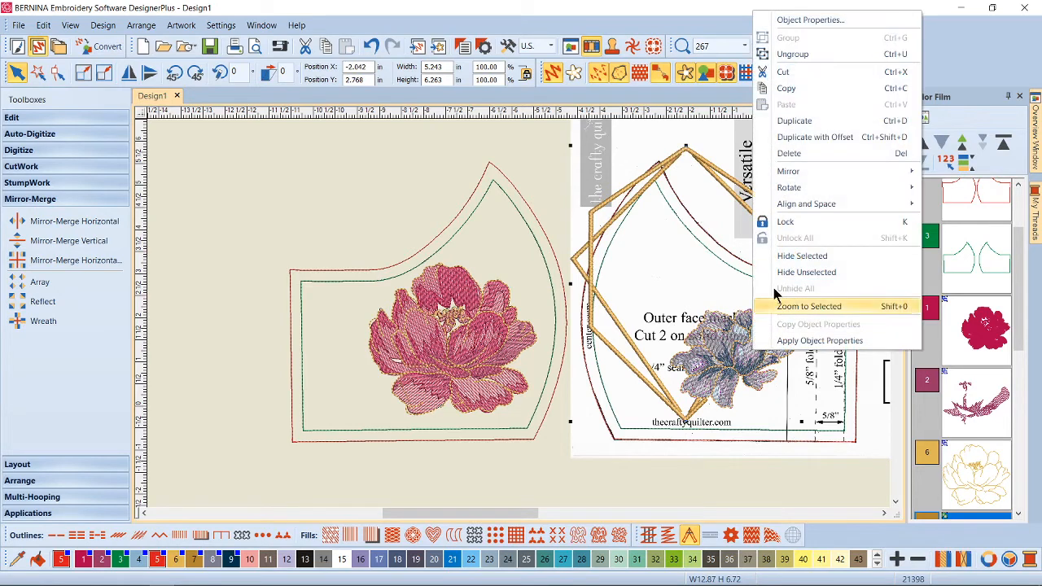
{"action": "left_click", "coordinate": [782, 53]}
{"action": "left_click", "coordinate": [685, 71]}
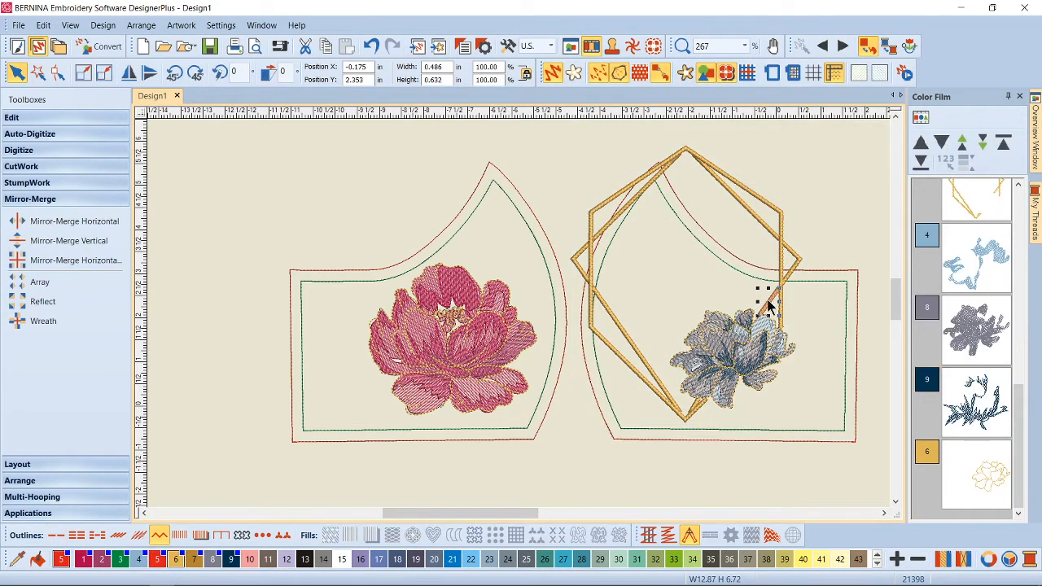
Delete all the gold geometric frame pieces surrounding the blue flower on the original mask piece.
{"action": "left_click", "coordinate": [770, 305]}
{"action": "key", "text": "Delete"}
{"action": "left_click", "coordinate": [782, 315]}
{"action": "key", "text": "Delete"}
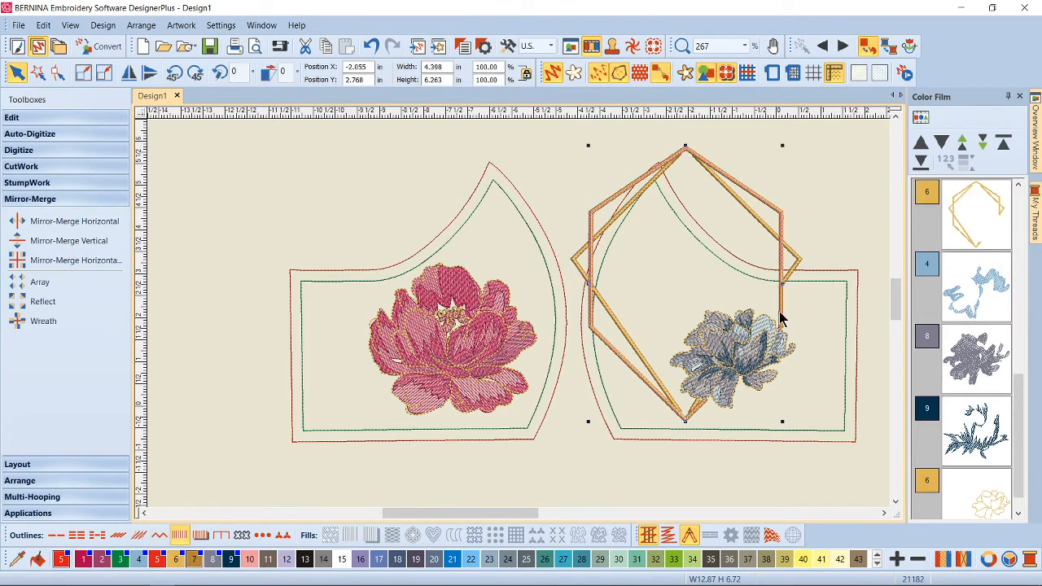
{"action": "key", "text": "Escape"}
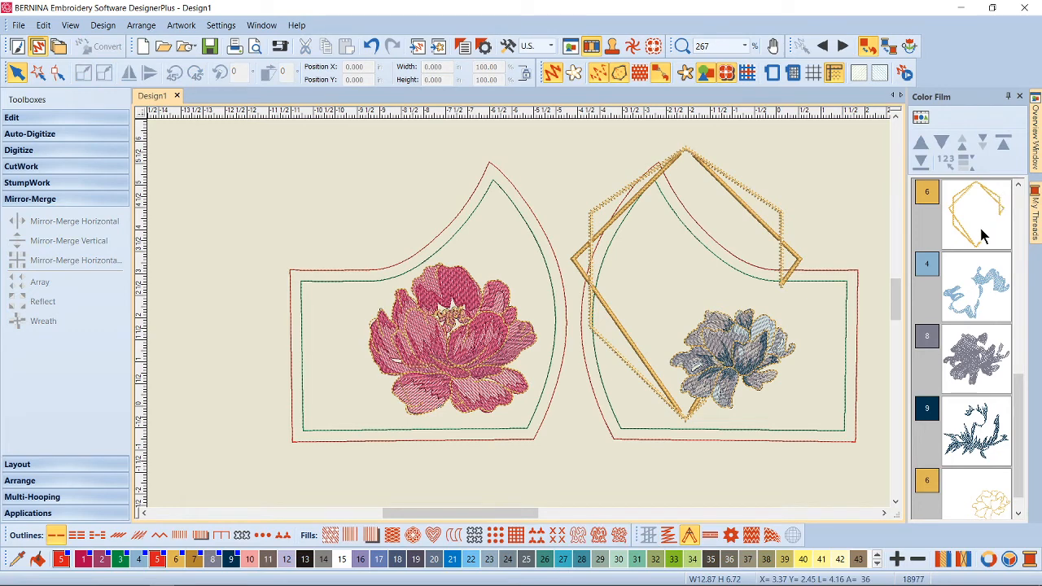
{"action": "left_click", "coordinate": [983, 350]}
{"action": "key", "text": "Delete"}
{"action": "left_click", "coordinate": [994, 294]}
{"action": "key", "text": "Delete"}
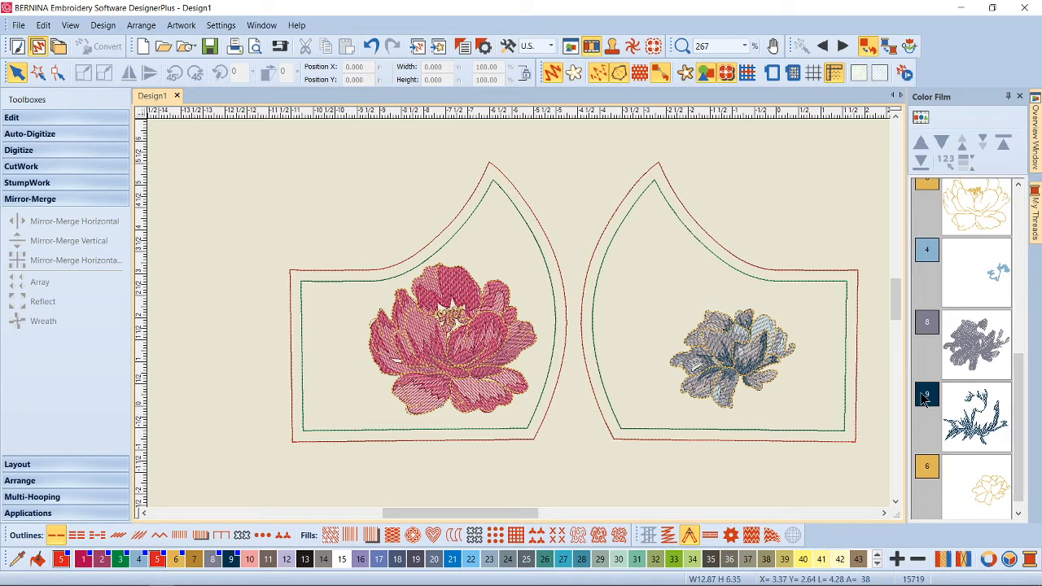
Group all the stitch objects of the blue flower and rotate the group clockwise.
{"action": "left_click_drag", "start_coordinate": [652, 279], "coordinate": [811, 418]}
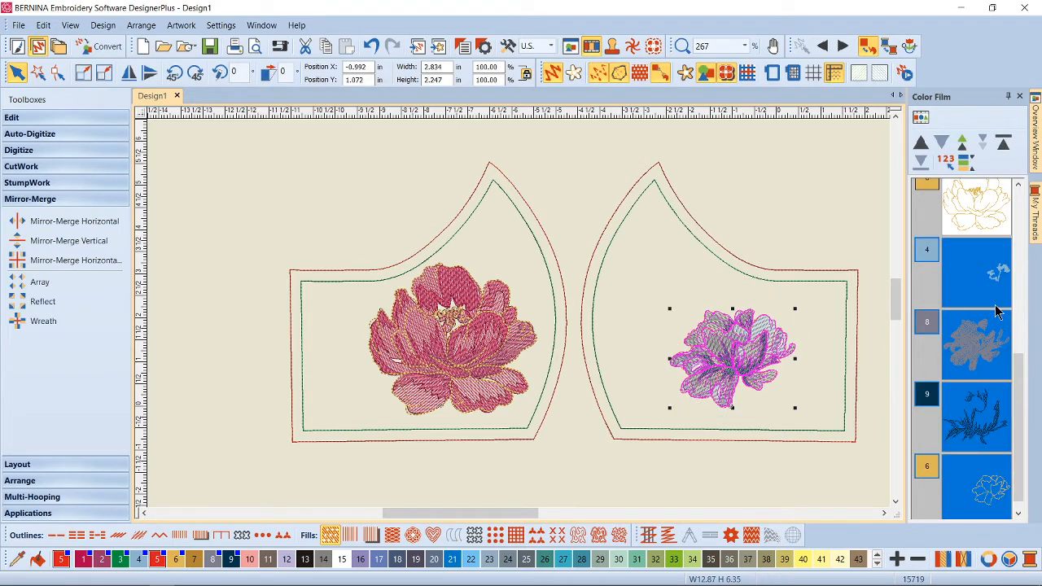
{"action": "scroll", "coordinate": [1006, 315], "scroll_direction": "down", "scroll_amount": 1}
{"action": "scroll", "coordinate": [999, 309], "scroll_direction": "up", "scroll_amount": 1}
{"action": "scroll", "coordinate": [999, 309], "scroll_direction": "down", "scroll_amount": 1}
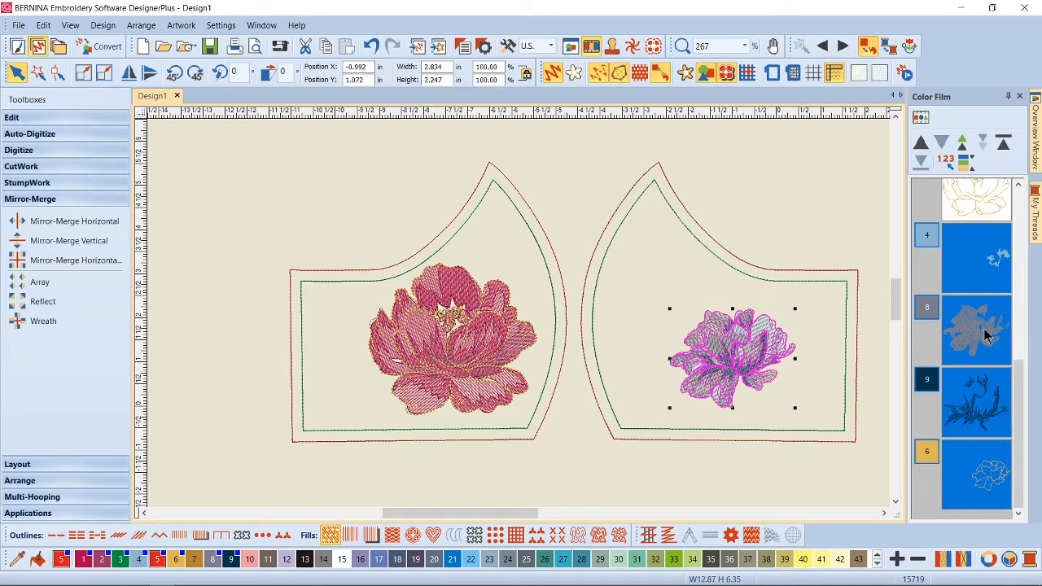
{"action": "right_click", "coordinate": [1000, 318]}
{"action": "left_click", "coordinate": [918, 86]}
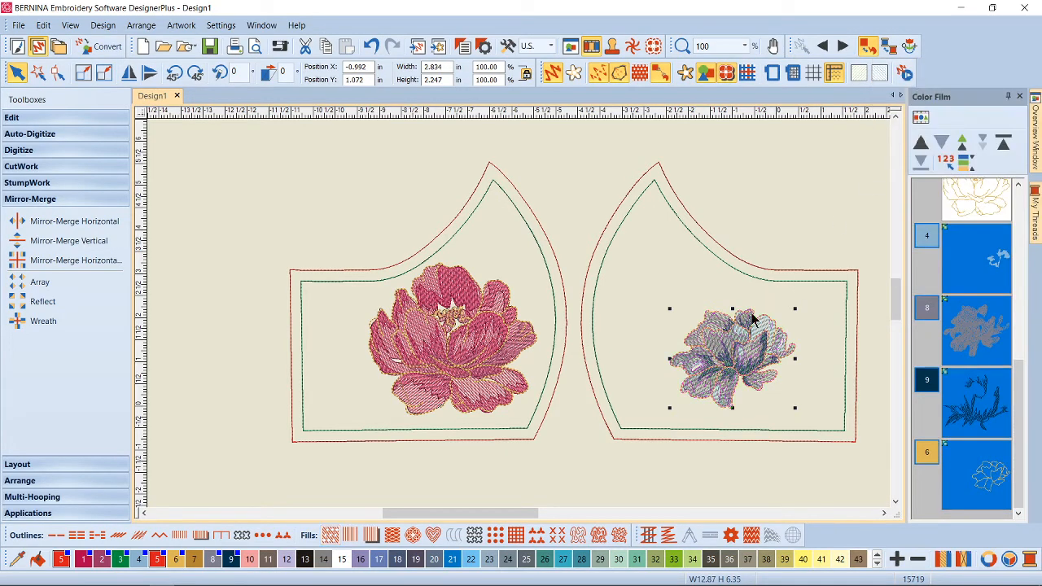
{"action": "left_click", "coordinate": [760, 348]}
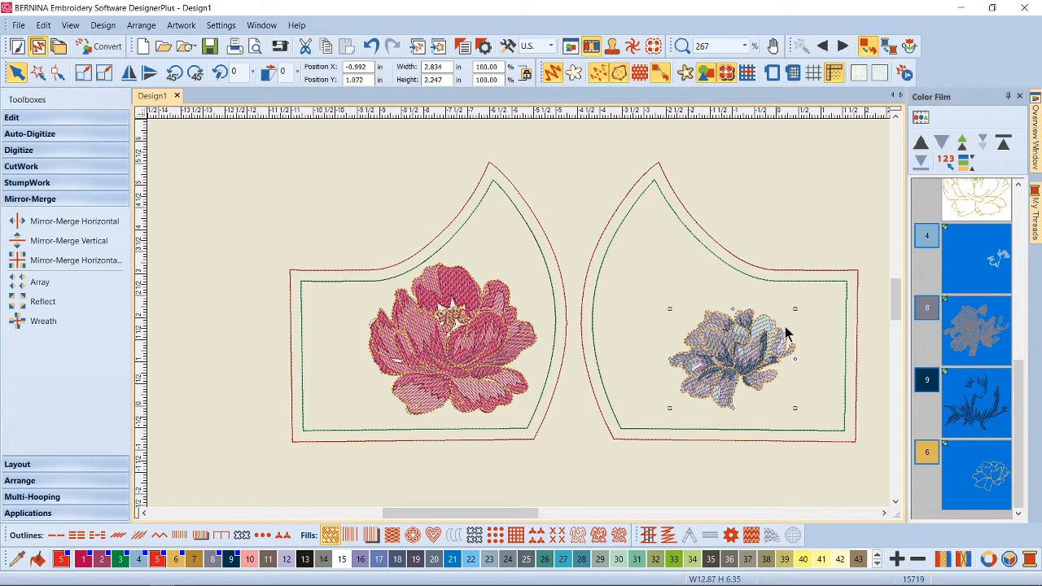
{"action": "left_click_drag", "start_coordinate": [795, 308], "coordinate": [816, 328]}
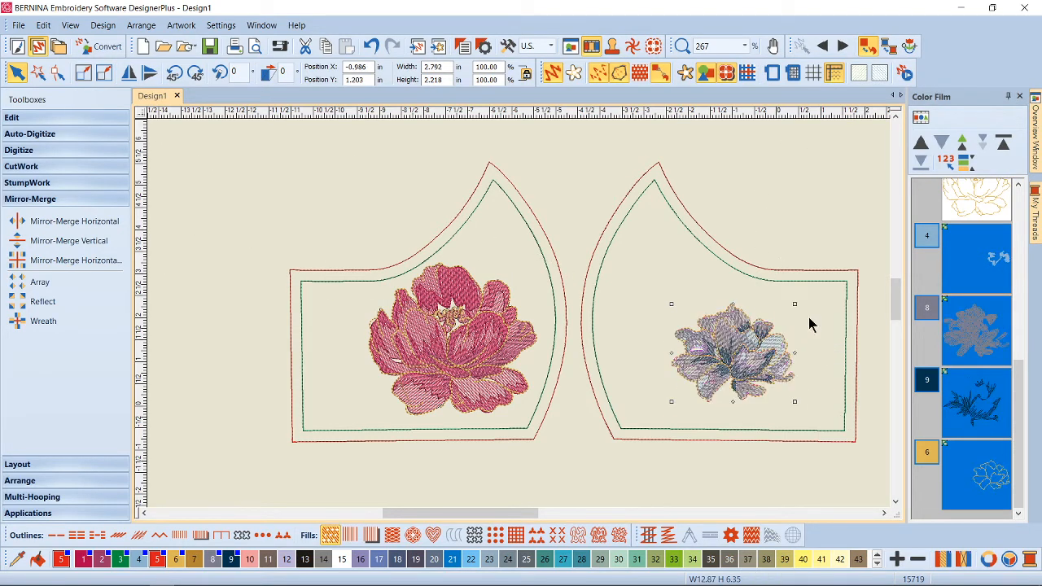
Show the background pattern picture, and move and enlarge the blue flower to about 4.03 by 3.20 in.
{"action": "left_click", "coordinate": [685, 73]}
{"action": "left_click_drag", "start_coordinate": [750, 358], "coordinate": [678, 371]}
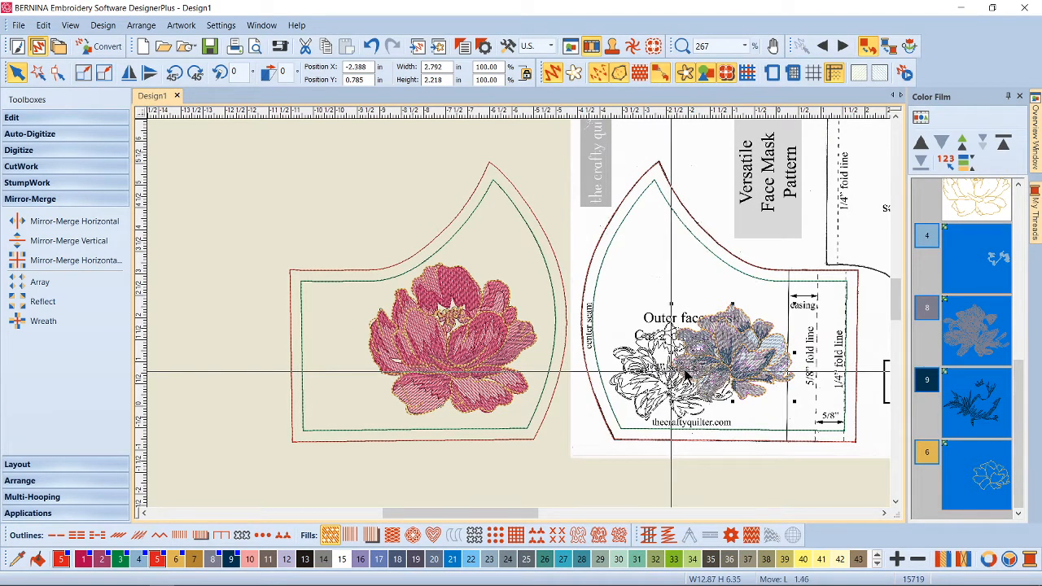
{"action": "left_click_drag", "start_coordinate": [735, 323], "coordinate": [787, 271]}
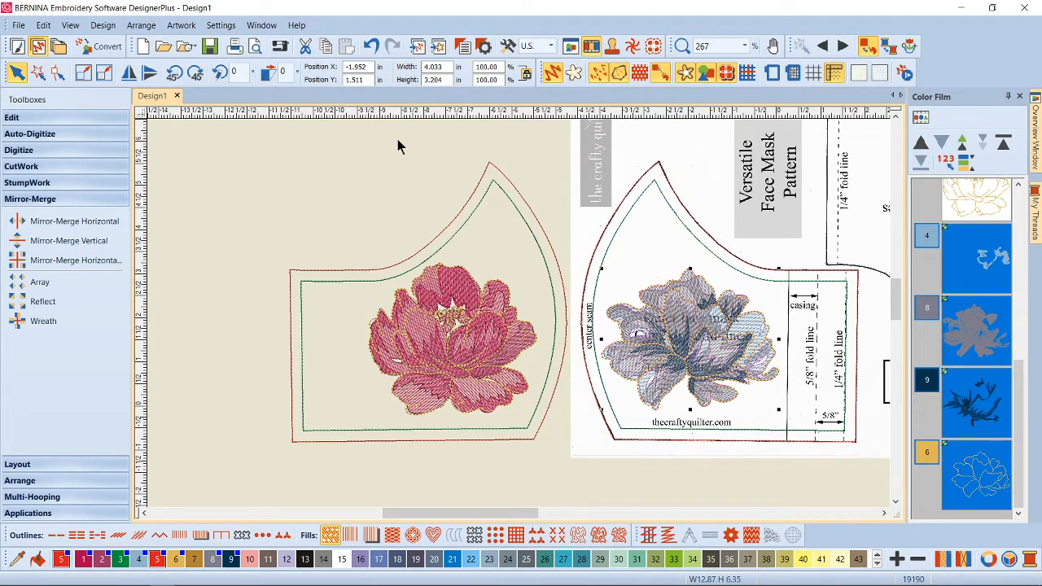
Mirror the blue flower horizontally and position it inside the green offset line, between the center seam and the casing line.
{"action": "left_click", "coordinate": [128, 74]}
{"action": "left_click_drag", "start_coordinate": [739, 349], "coordinate": [738, 371]}
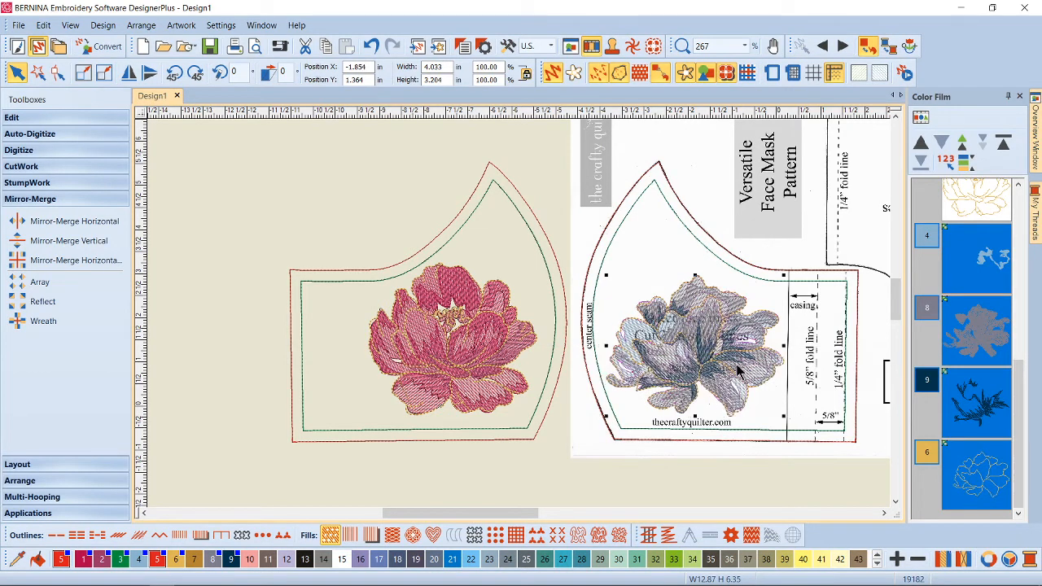
{"action": "key", "text": "Right"}
{"action": "key", "text": "Up"}
{"action": "key", "text": "Up"}
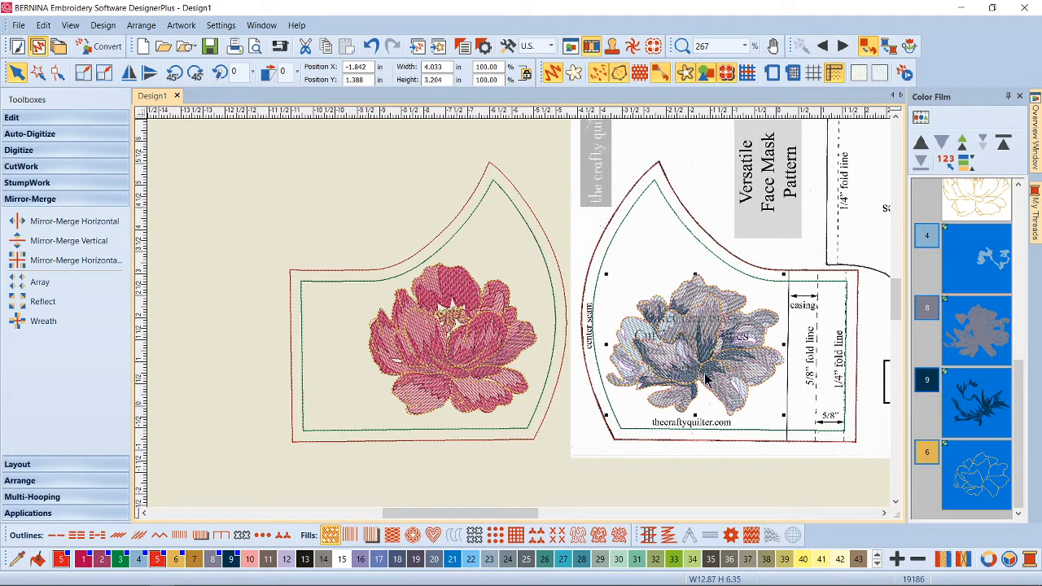
{"action": "left_click", "coordinate": [401, 192]}
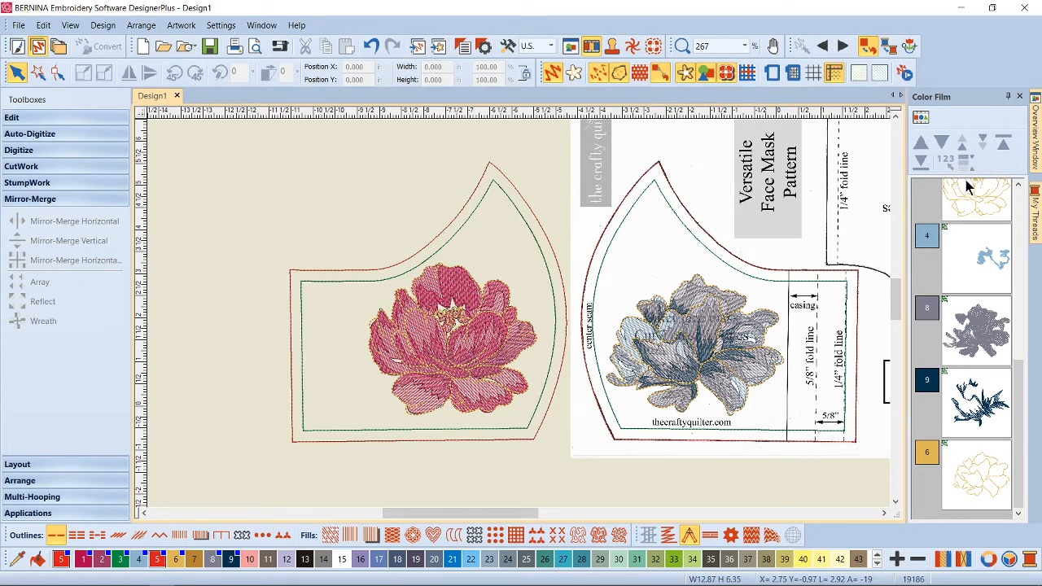
Move the red mask outlines and then the green offset outlines to the end of the stitching order.
{"action": "scroll", "coordinate": [960, 203], "scroll_direction": "up", "scroll_amount": 5}
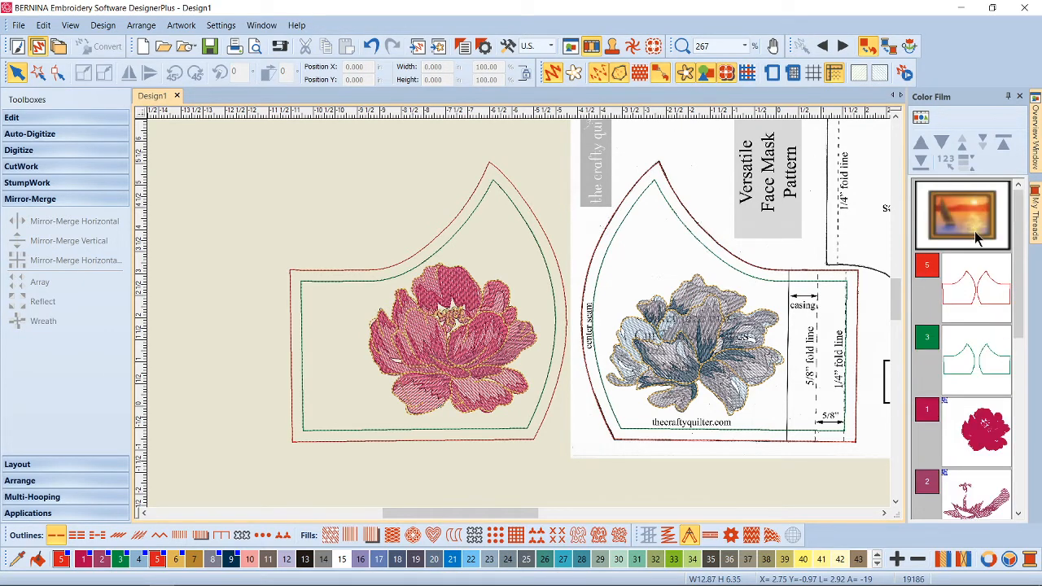
{"action": "left_click", "coordinate": [986, 345]}
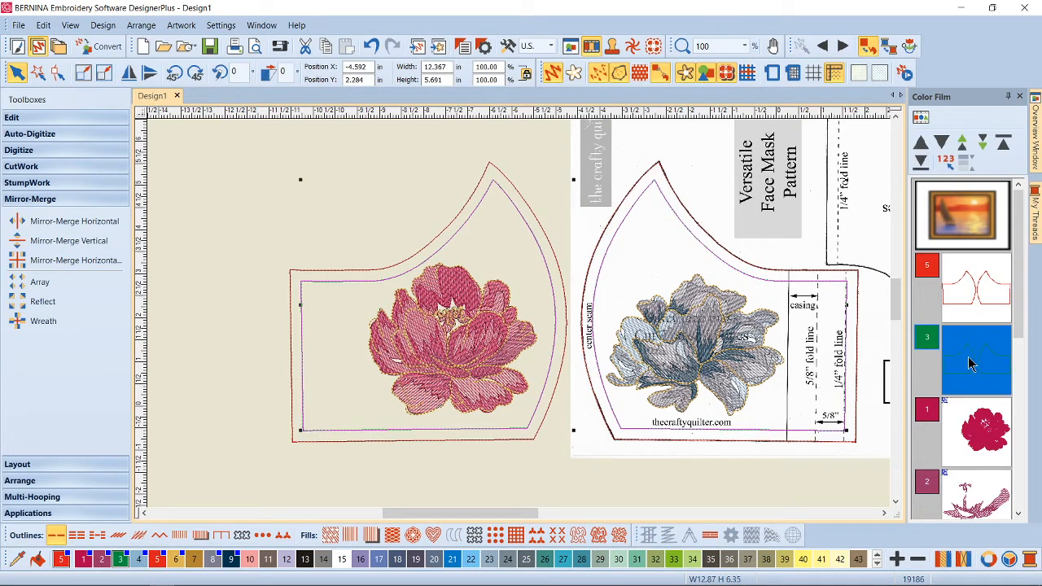
{"action": "left_click", "coordinate": [983, 301]}
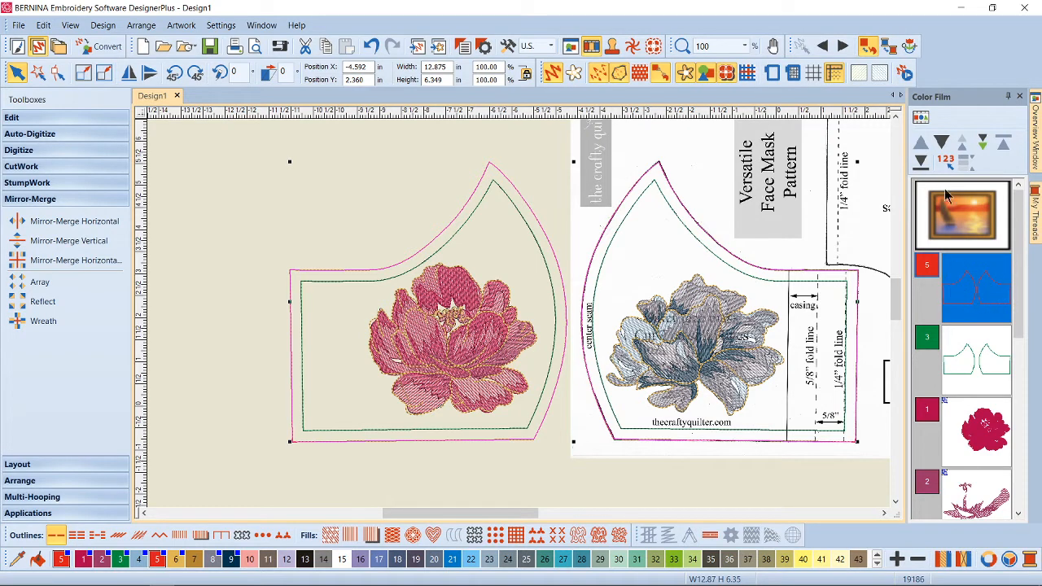
{"action": "left_click", "coordinate": [921, 162]}
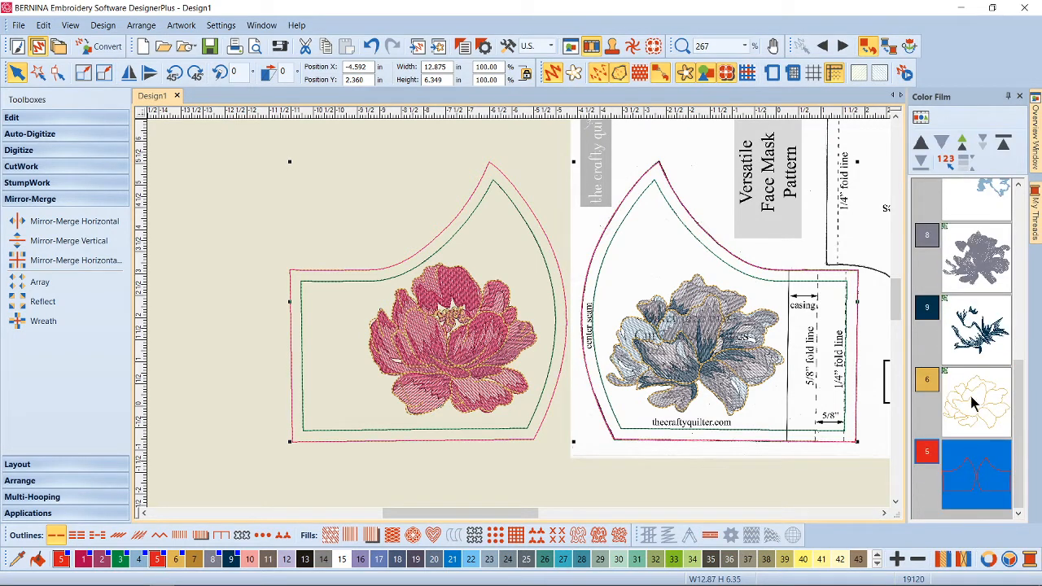
{"action": "scroll", "coordinate": [985, 371], "scroll_direction": "down", "scroll_amount": 3}
{"action": "scroll", "coordinate": [985, 370], "scroll_direction": "up", "scroll_amount": 4}
{"action": "left_click", "coordinate": [961, 305]}
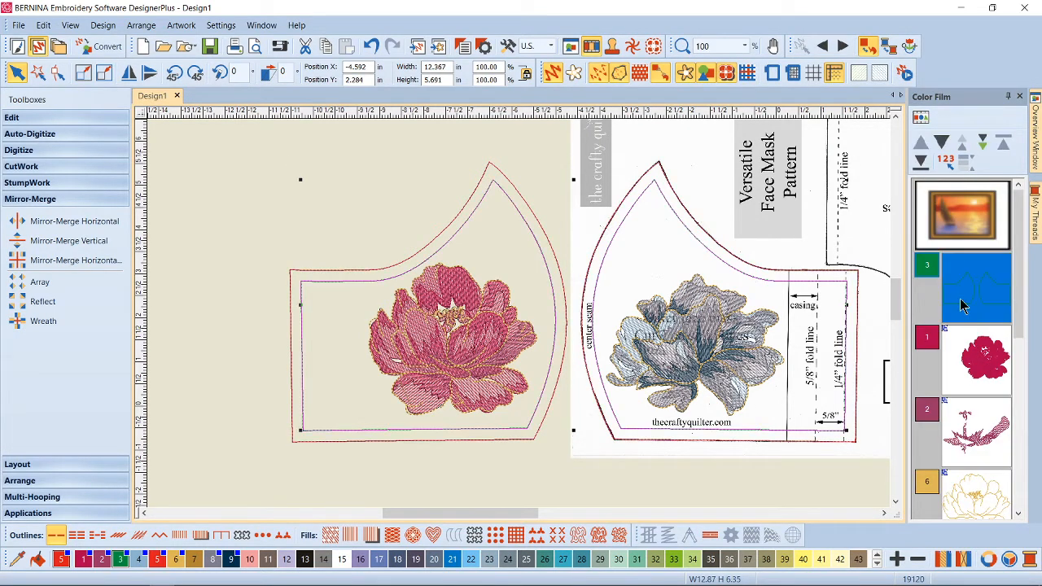
{"action": "left_click", "coordinate": [921, 162]}
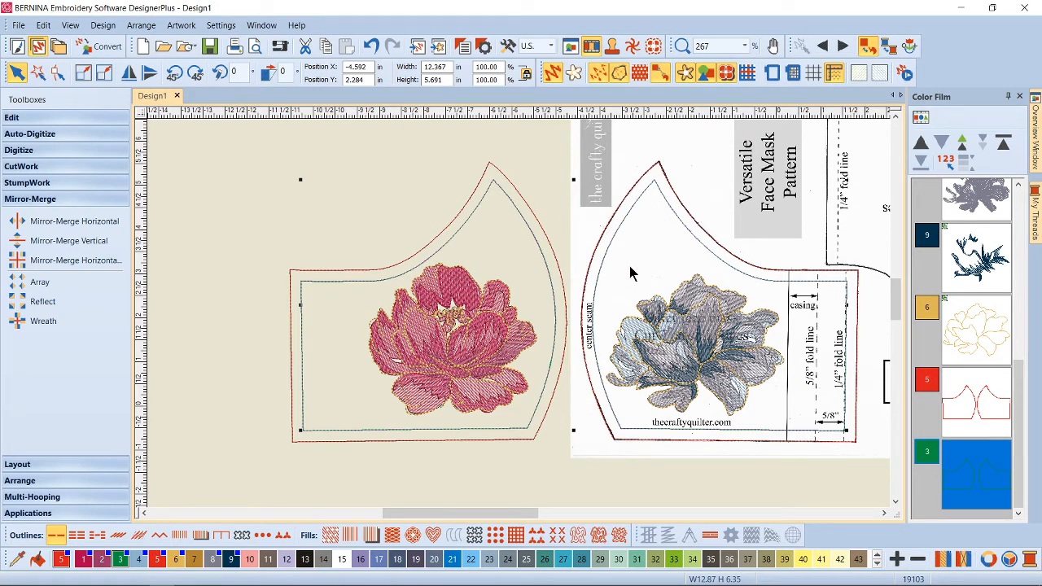
{"action": "left_click", "coordinate": [423, 179]}
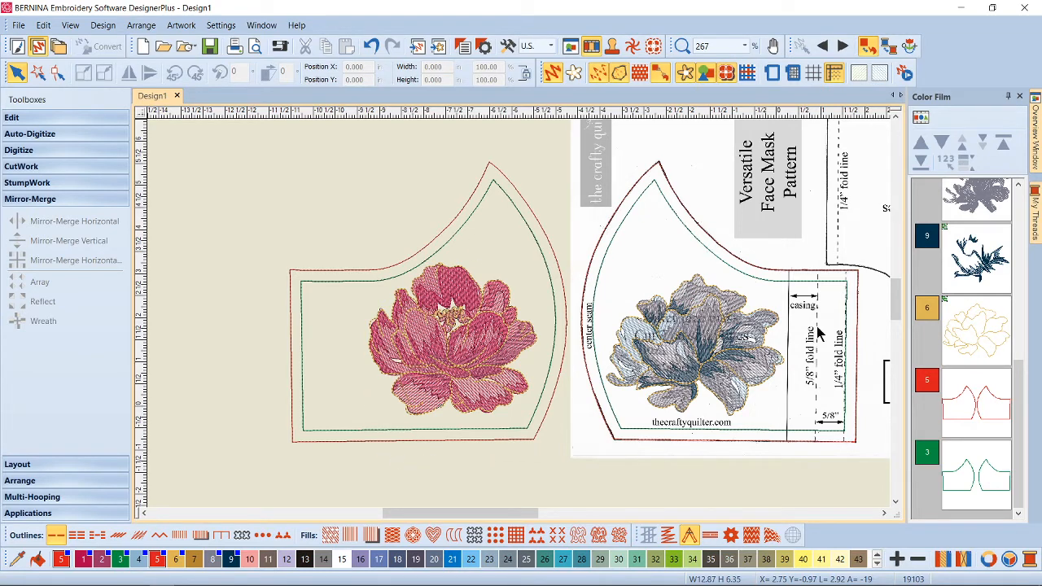
{"action": "left_click", "coordinate": [969, 401]}
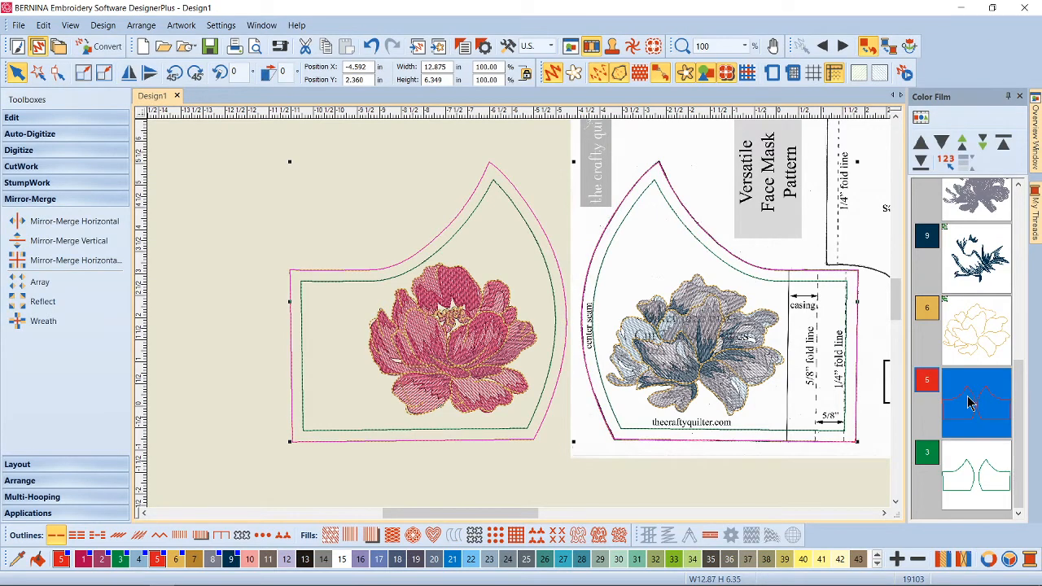
{"action": "left_click", "coordinate": [755, 476]}
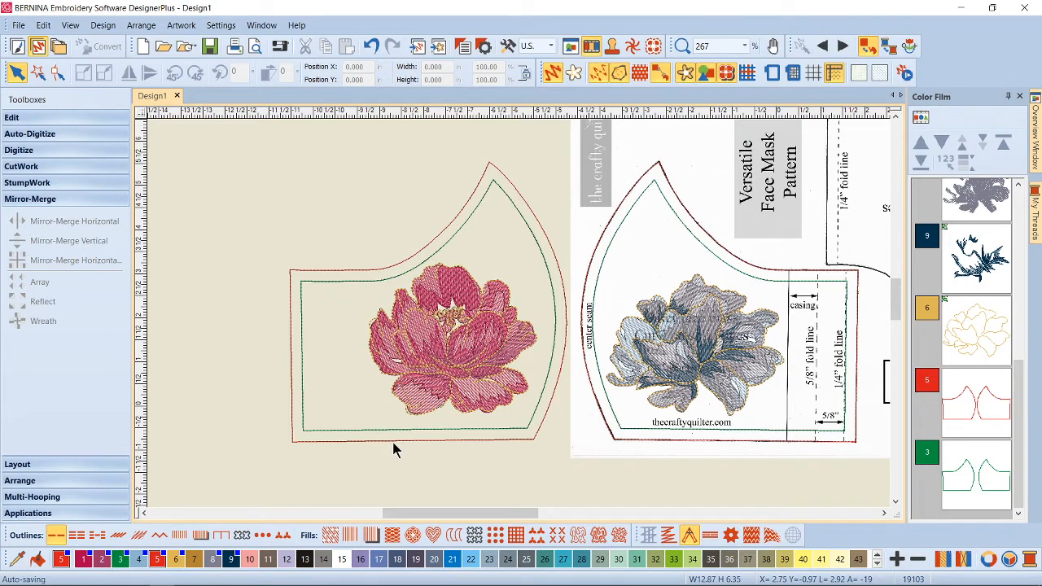
Check the zigzag outline stitch's spacing and width settings, switching the measurement units to Metric.
{"action": "right_click", "coordinate": [162, 535]}
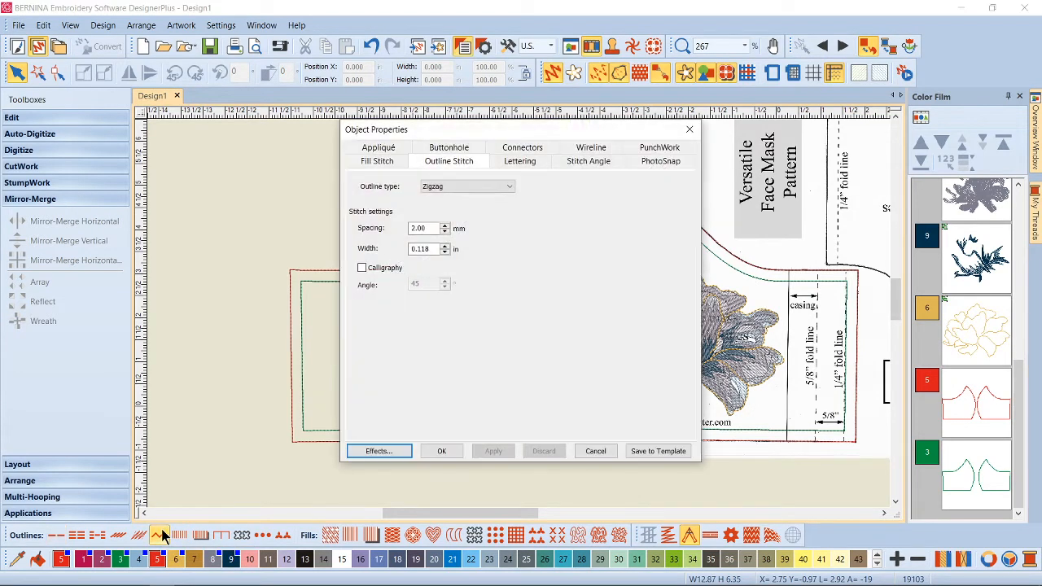
{"action": "left_click", "coordinate": [423, 228]}
{"action": "left_click", "coordinate": [534, 46]}
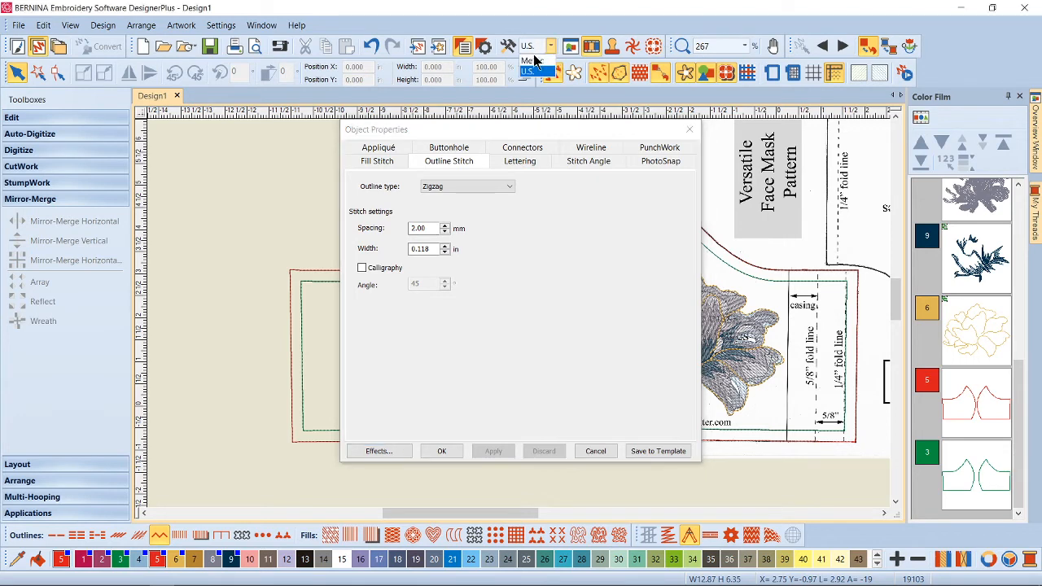
{"action": "left_click", "coordinate": [533, 70]}
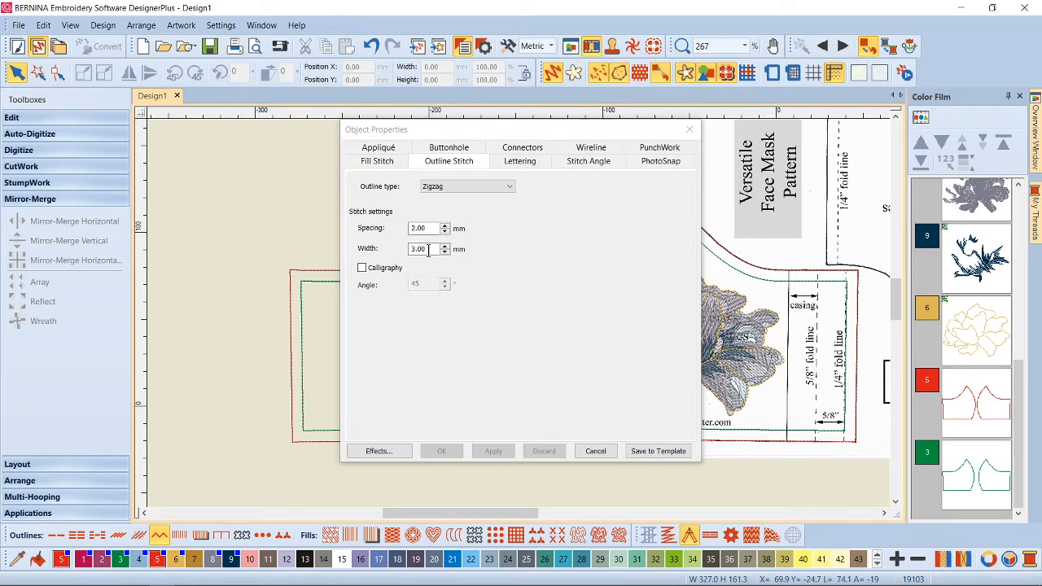
{"action": "left_click", "coordinate": [589, 453]}
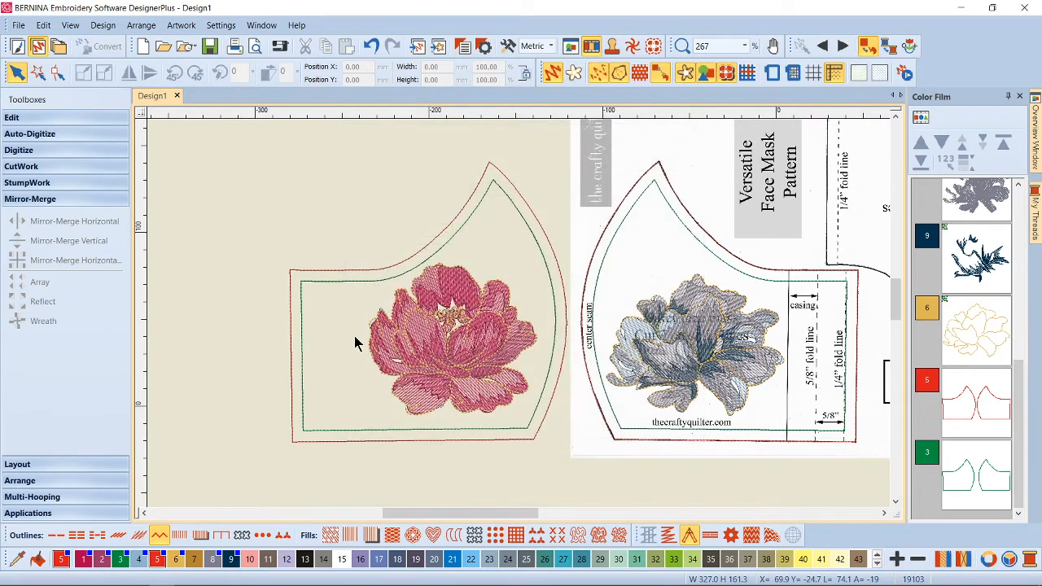
Create one zigzag offset outline at -1.50 mm in color 13 BERNINA from both red mask outlines.
{"action": "left_click", "coordinate": [531, 203]}
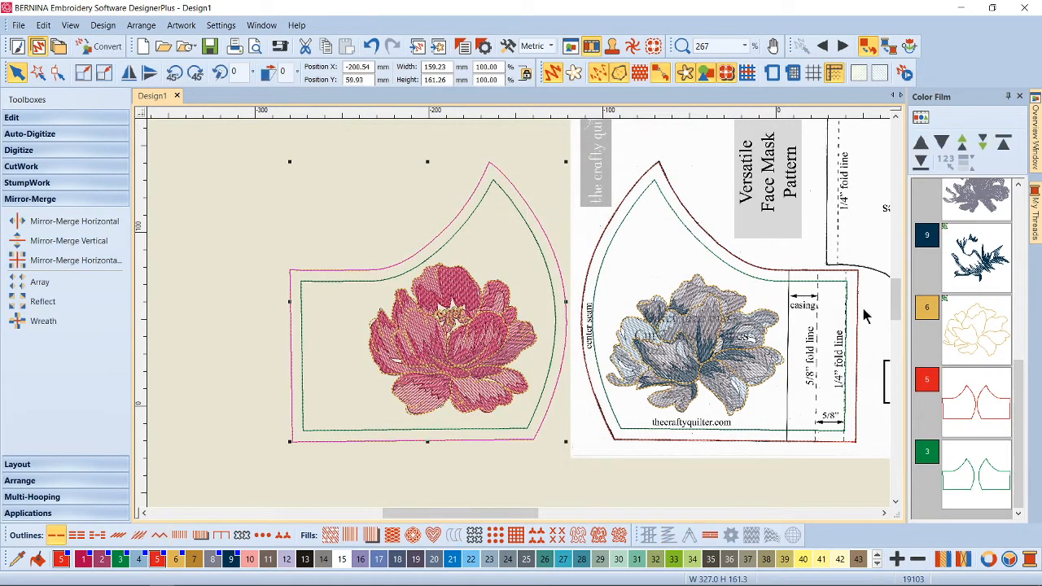
{"action": "left_click", "coordinate": [963, 391]}
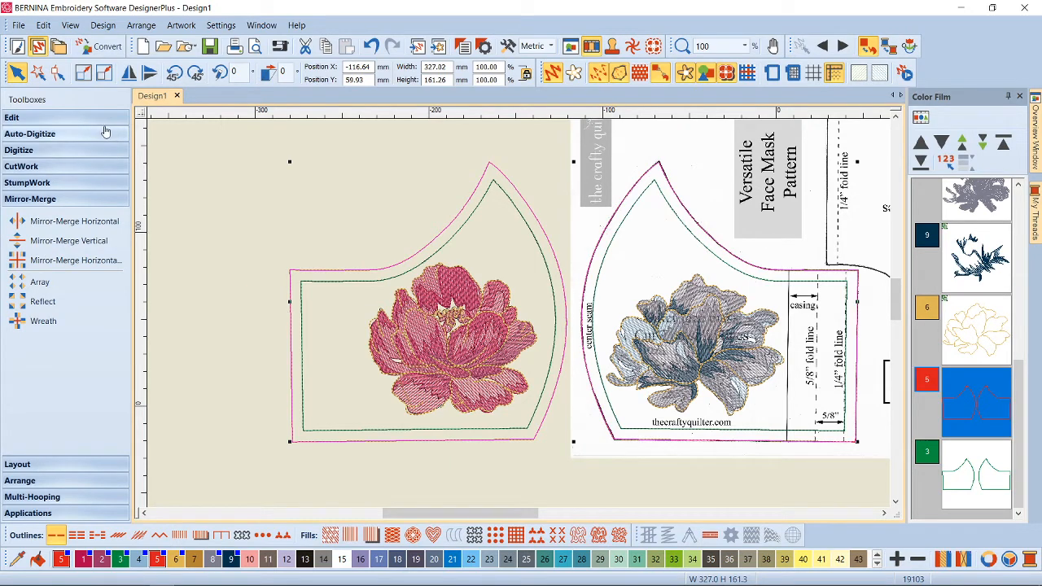
{"action": "left_click", "coordinate": [41, 117]}
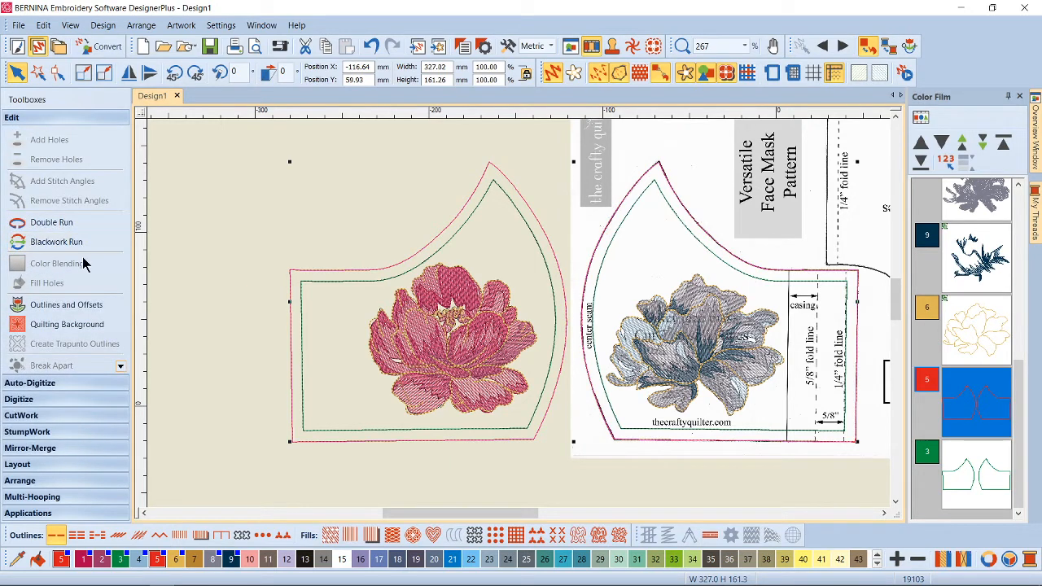
{"action": "left_click", "coordinate": [65, 305]}
{"action": "left_click_drag", "start_coordinate": [497, 269], "coordinate": [477, 269]}
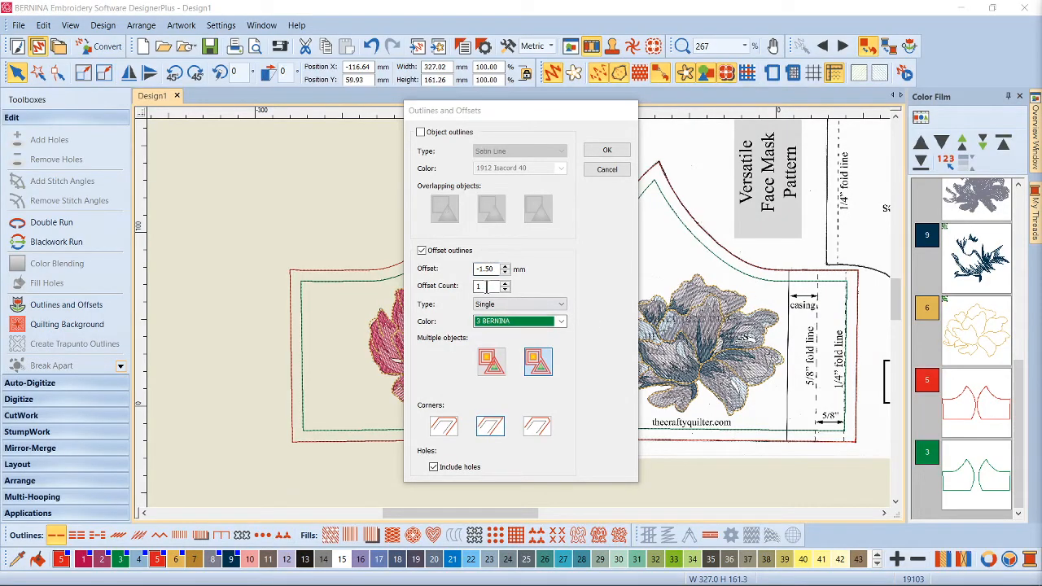
{"action": "left_click", "coordinate": [512, 307]}
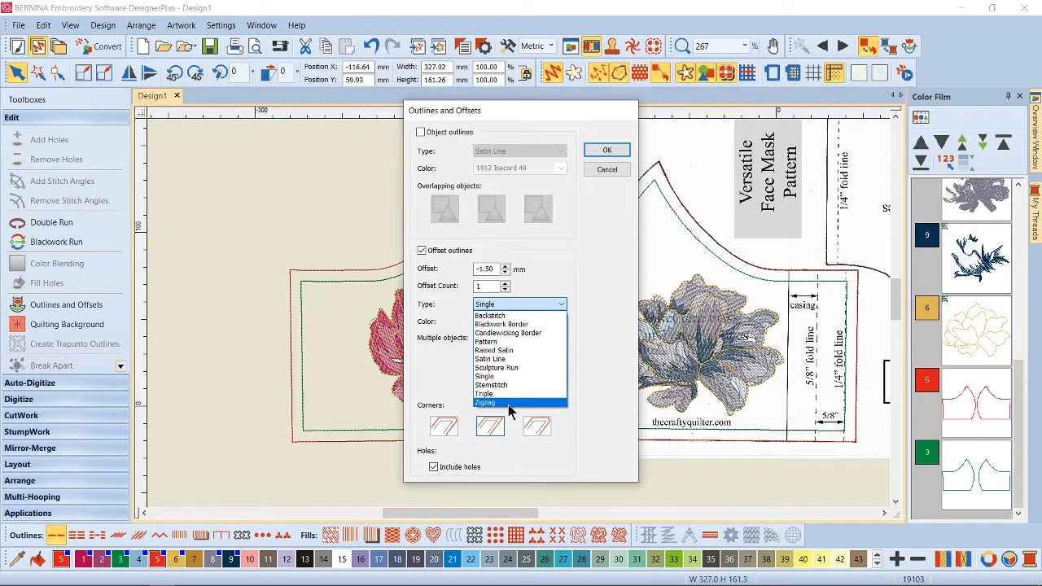
{"action": "left_click", "coordinate": [508, 403]}
{"action": "left_click", "coordinate": [513, 321]}
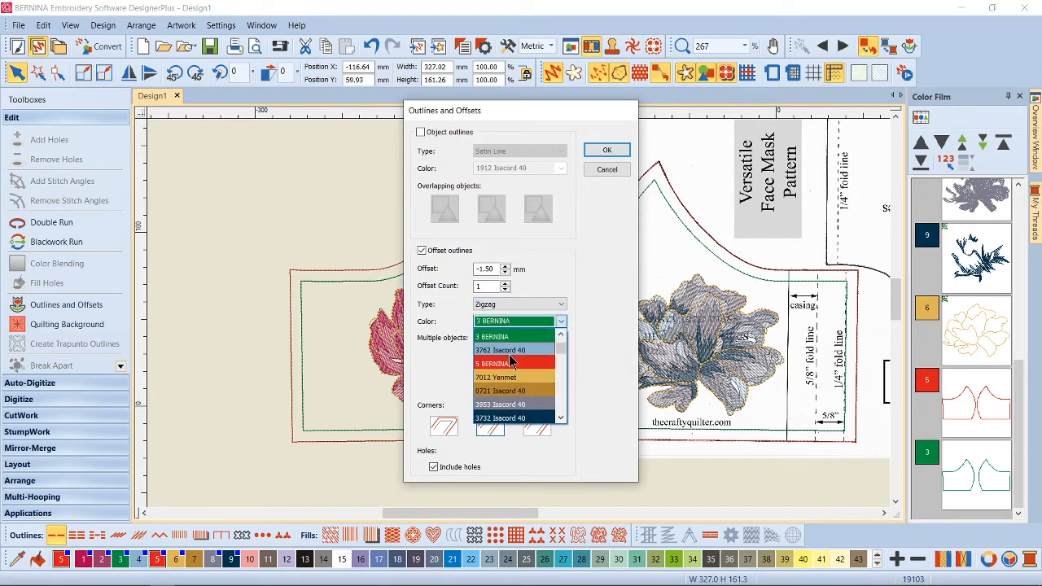
{"action": "scroll", "coordinate": [521, 398], "scroll_direction": "down", "scroll_amount": 5}
{"action": "scroll", "coordinate": [521, 398], "scroll_direction": "down", "scroll_amount": 1}
{"action": "left_click", "coordinate": [522, 350]}
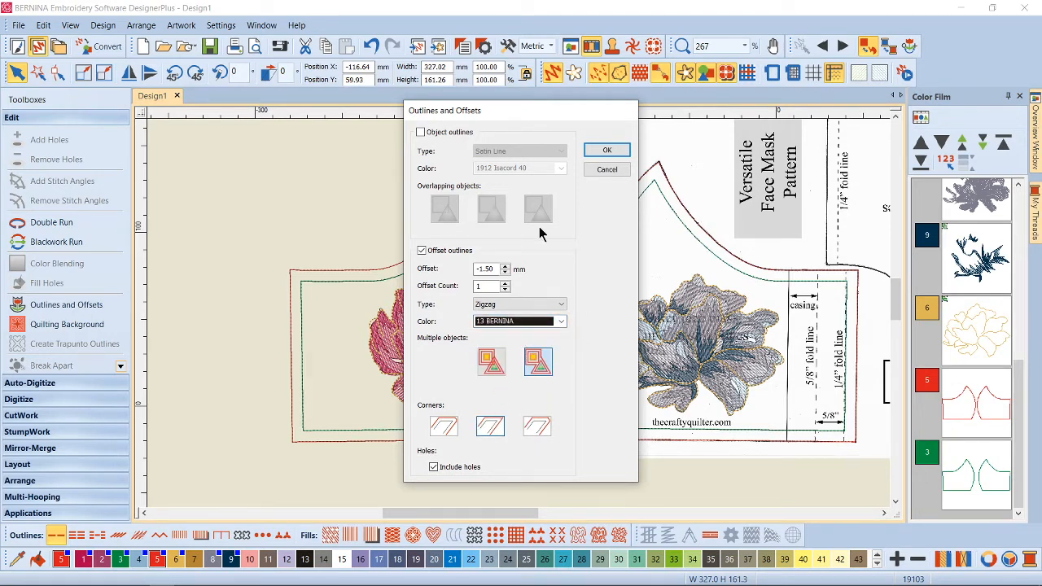
{"action": "left_click", "coordinate": [607, 150]}
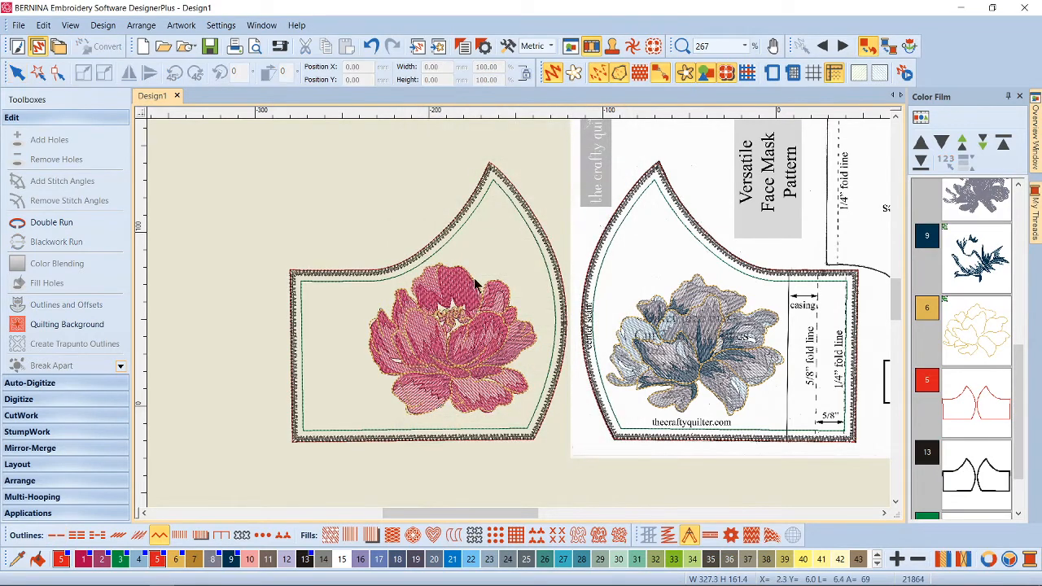
Turn off the underlay on the black zigzag outlines of both mask pieces and inspect the stitches up close.
{"action": "left_click", "coordinate": [985, 458]}
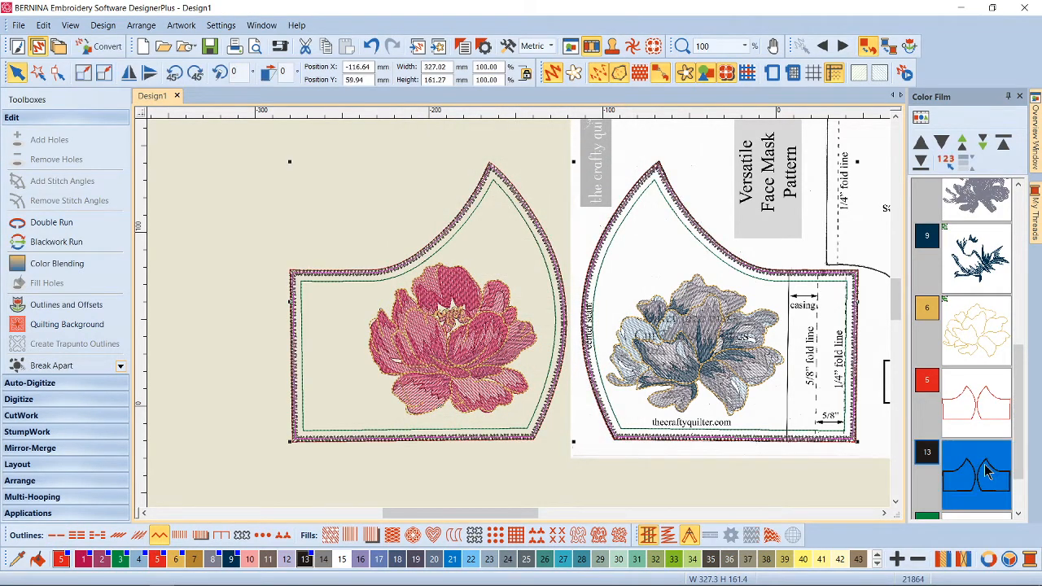
{"action": "left_click", "coordinate": [652, 539]}
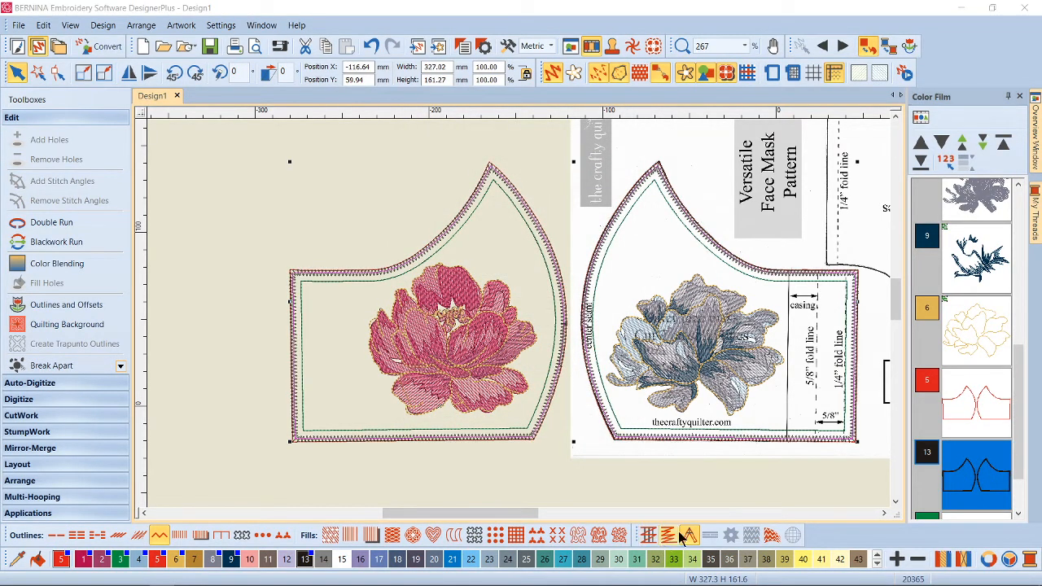
{"action": "left_click", "coordinate": [613, 494]}
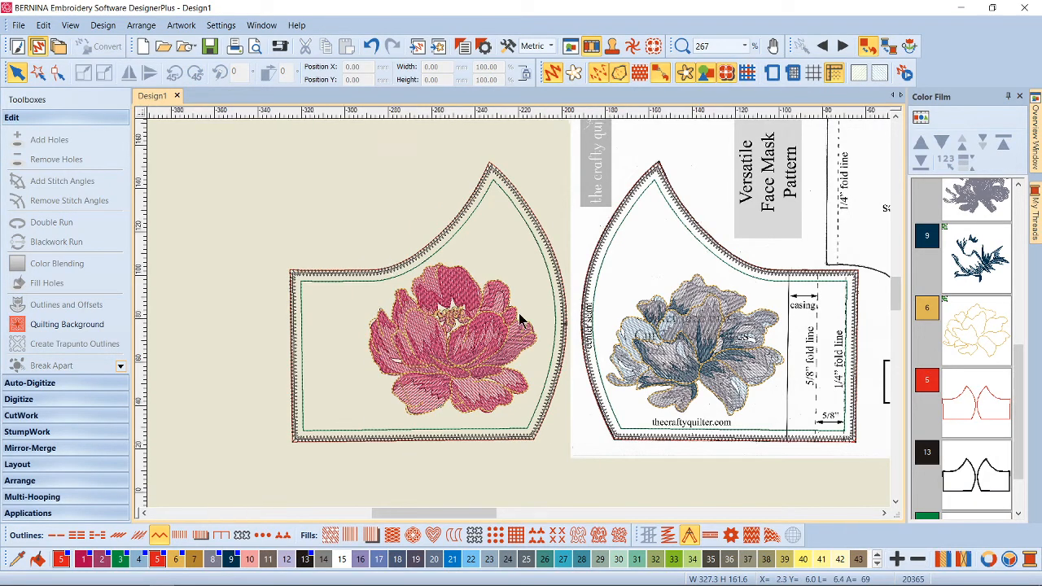
{"action": "scroll", "coordinate": [381, 268], "scroll_direction": "up", "scroll_amount": 8}
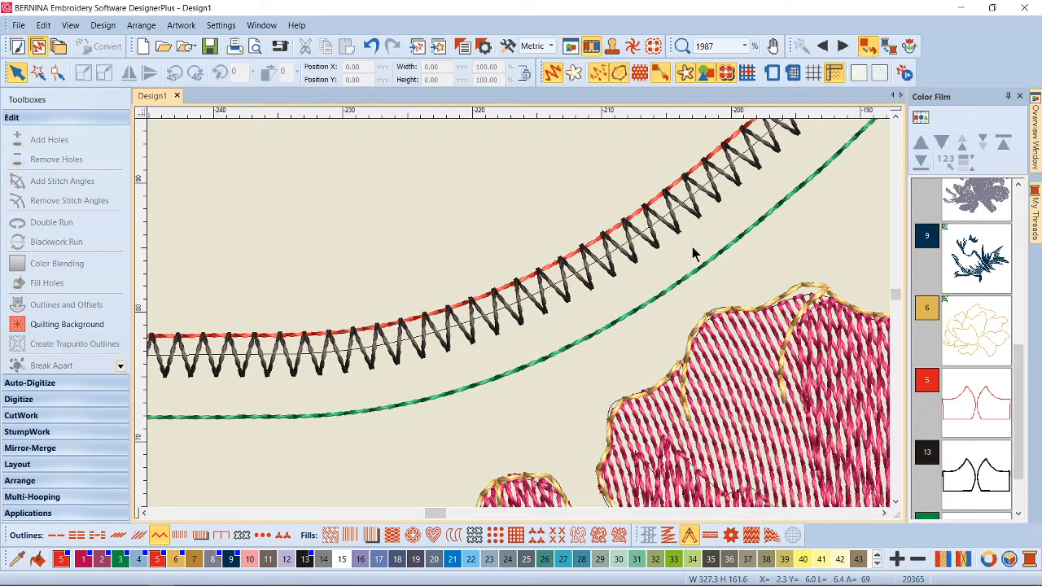
{"action": "scroll", "coordinate": [707, 295], "scroll_direction": "down", "scroll_amount": 8}
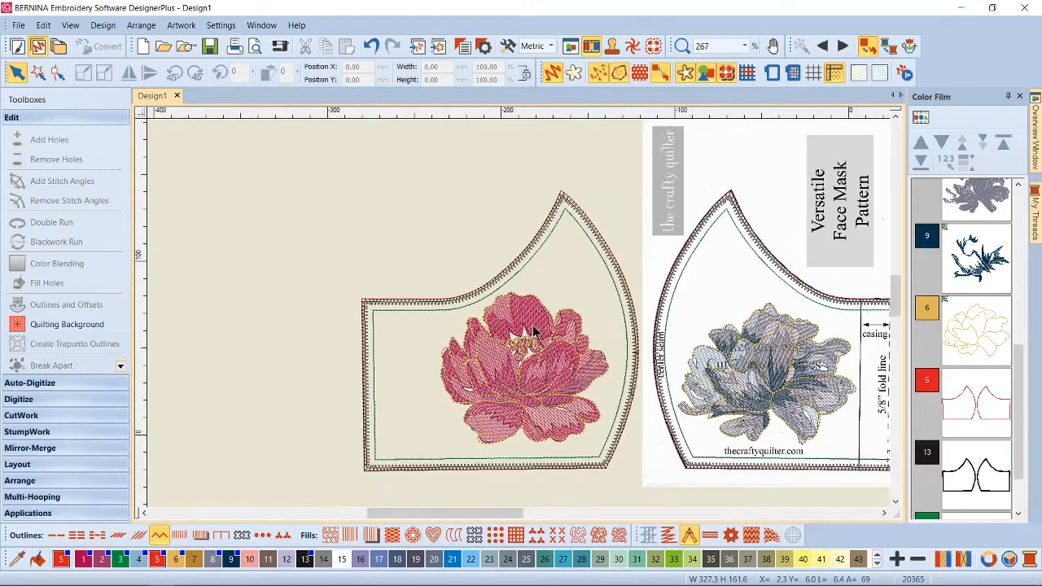
{"action": "scroll", "coordinate": [570, 357], "scroll_direction": "down", "scroll_amount": 1}
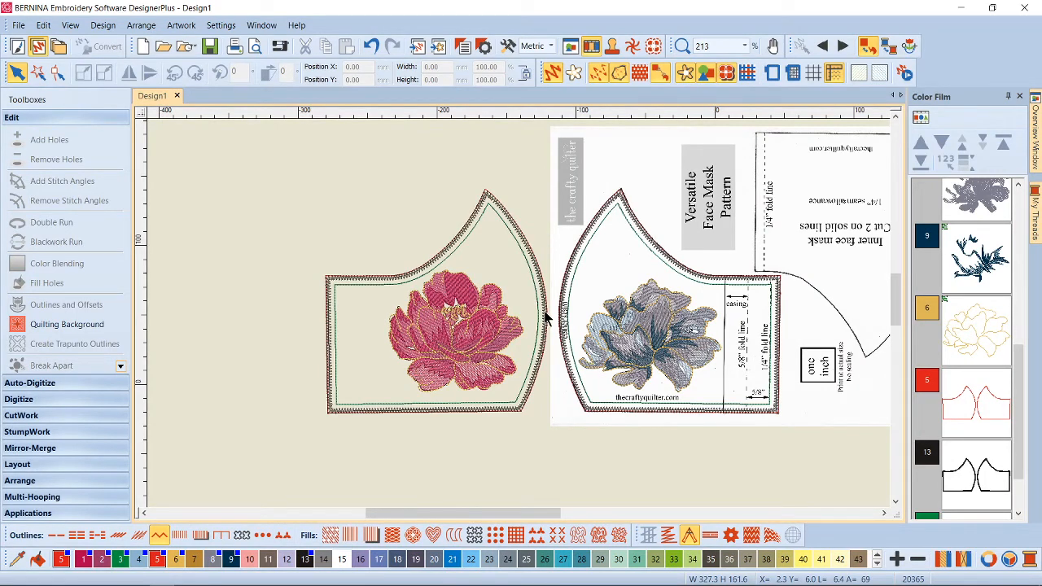
{"action": "scroll", "coordinate": [545, 318], "scroll_direction": "up", "scroll_amount": 1}
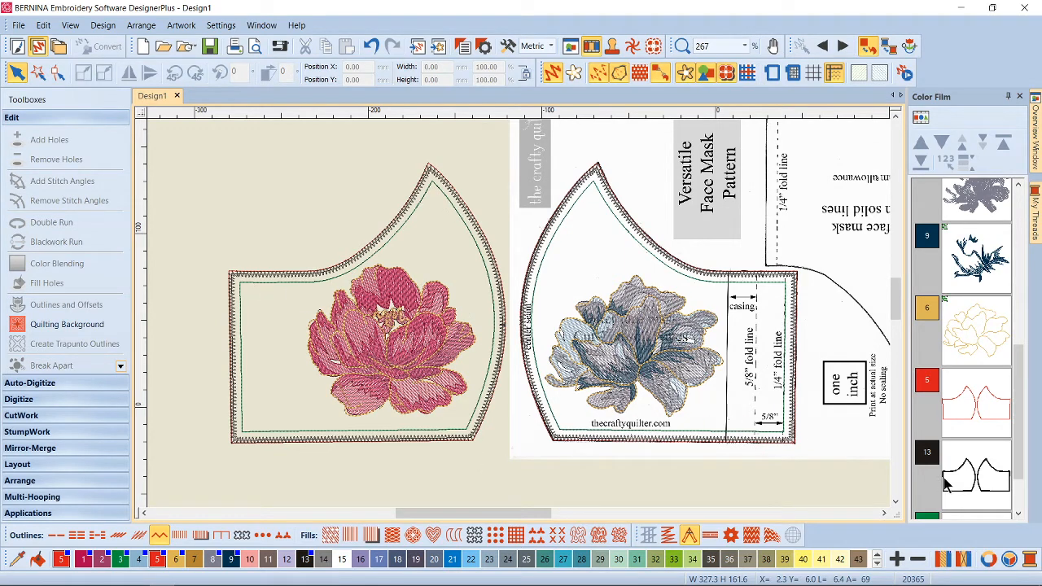
Delete the black zigzag outlines and convert the green offset lines of both mask pieces to Satin outlines.
{"action": "left_click", "coordinate": [975, 484]}
{"action": "key", "text": "Delete"}
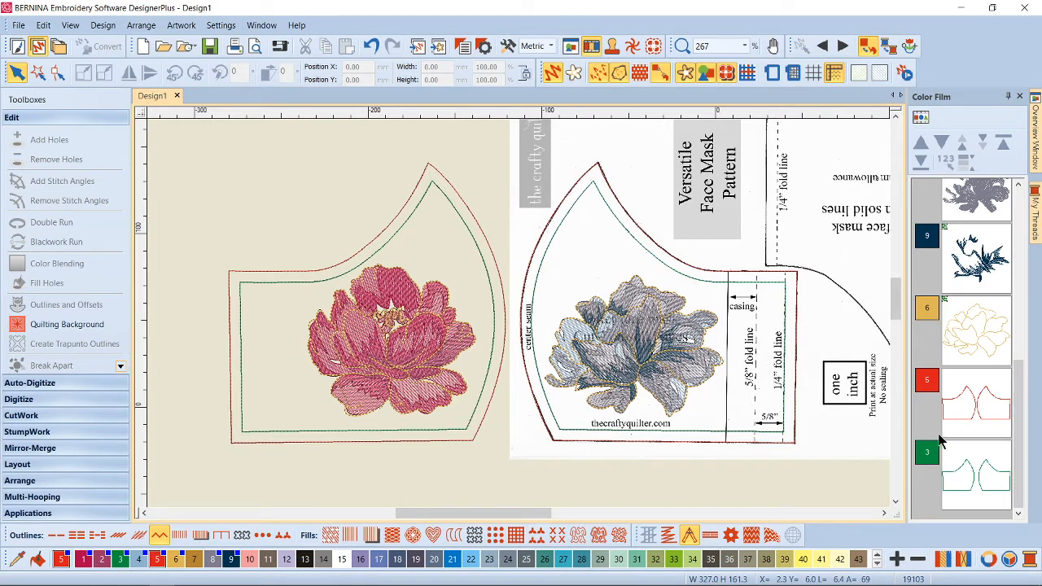
{"action": "left_click", "coordinate": [969, 472]}
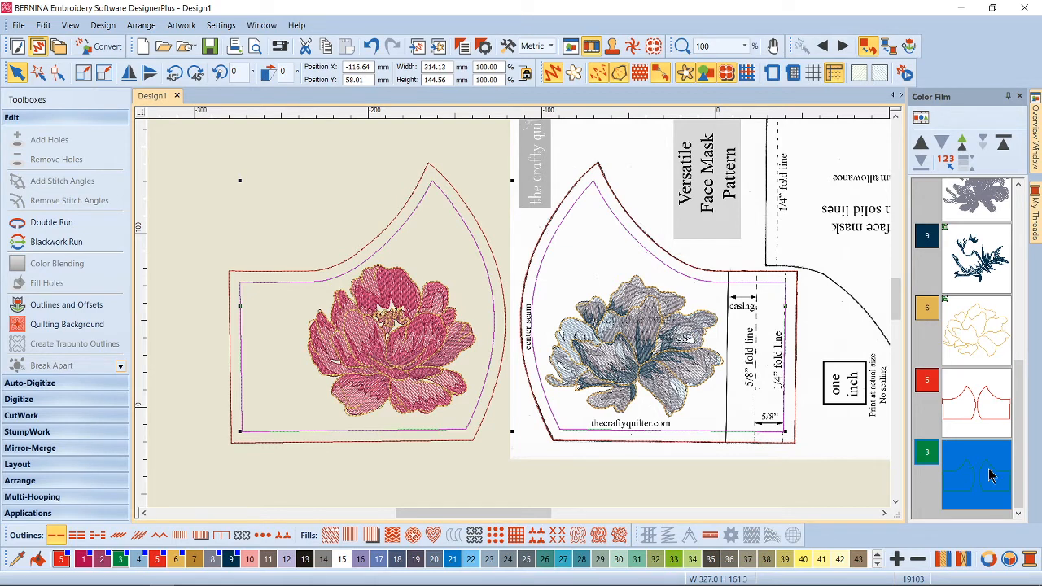
{"action": "left_click", "coordinate": [181, 535]}
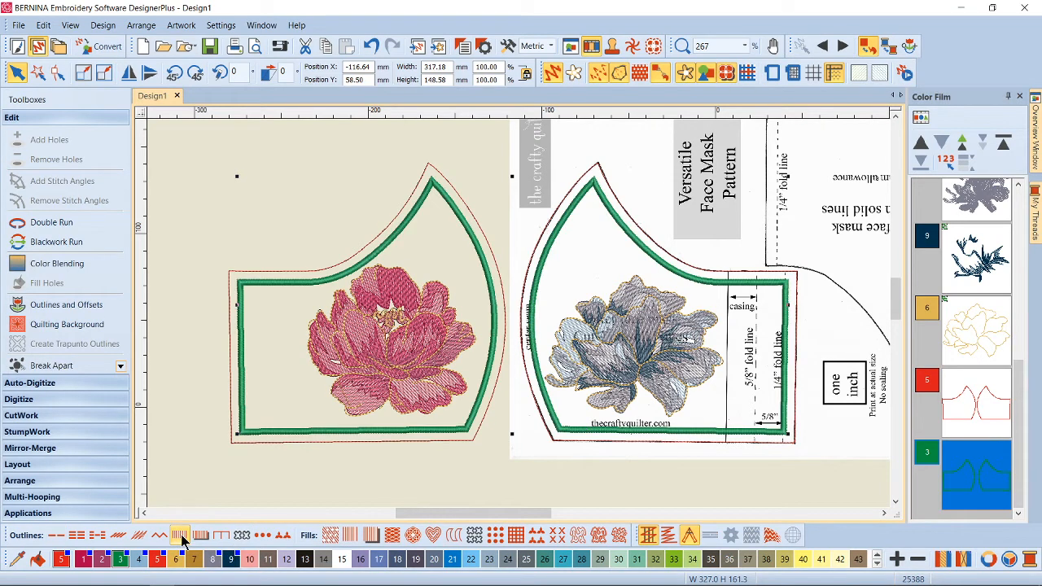
Set the green satin outlines' stitch position to Offset instead of Center.
{"action": "right_click", "coordinate": [181, 534]}
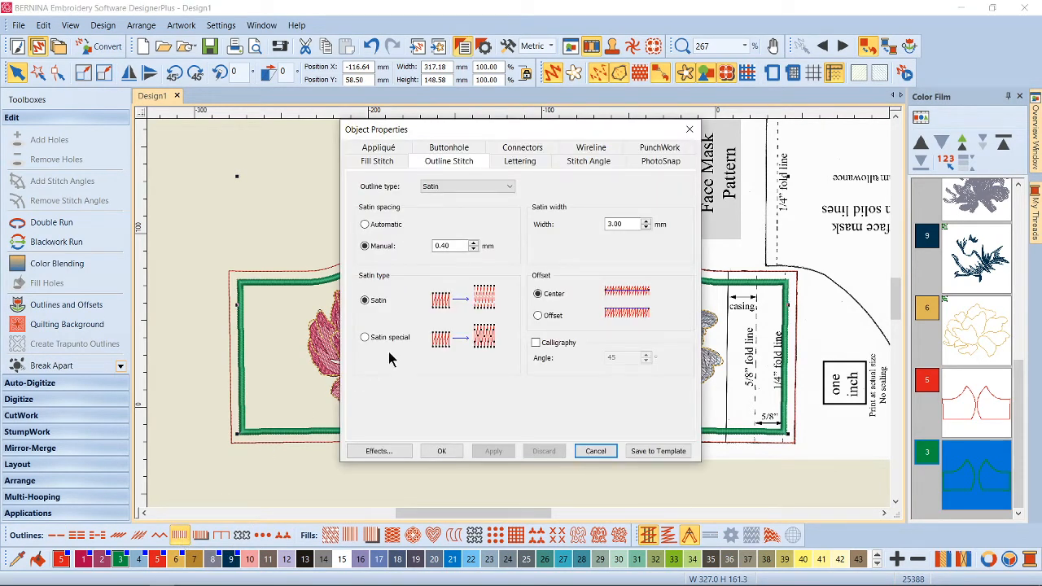
{"action": "left_click", "coordinate": [550, 317]}
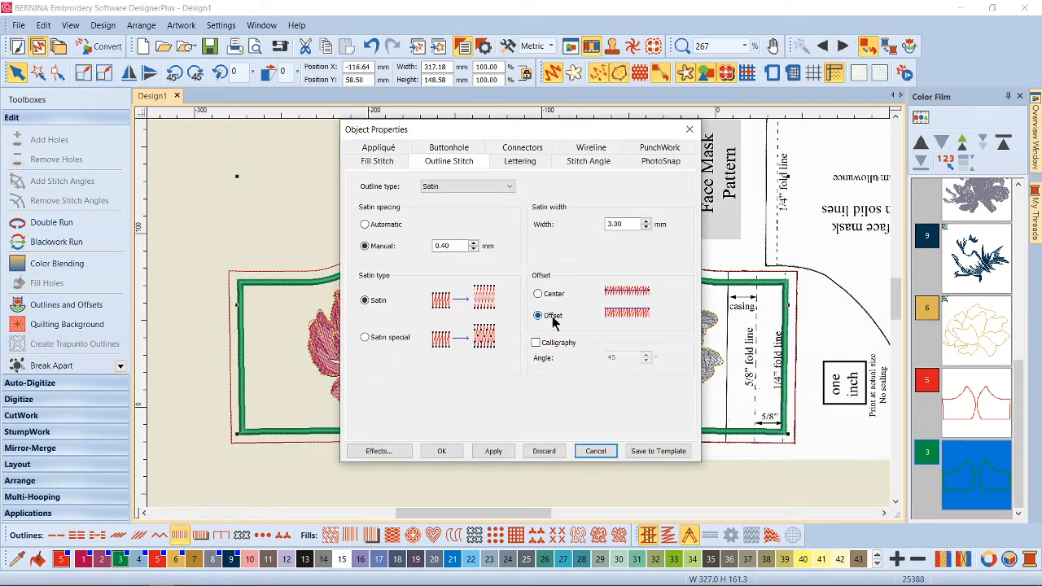
{"action": "left_click", "coordinate": [492, 450]}
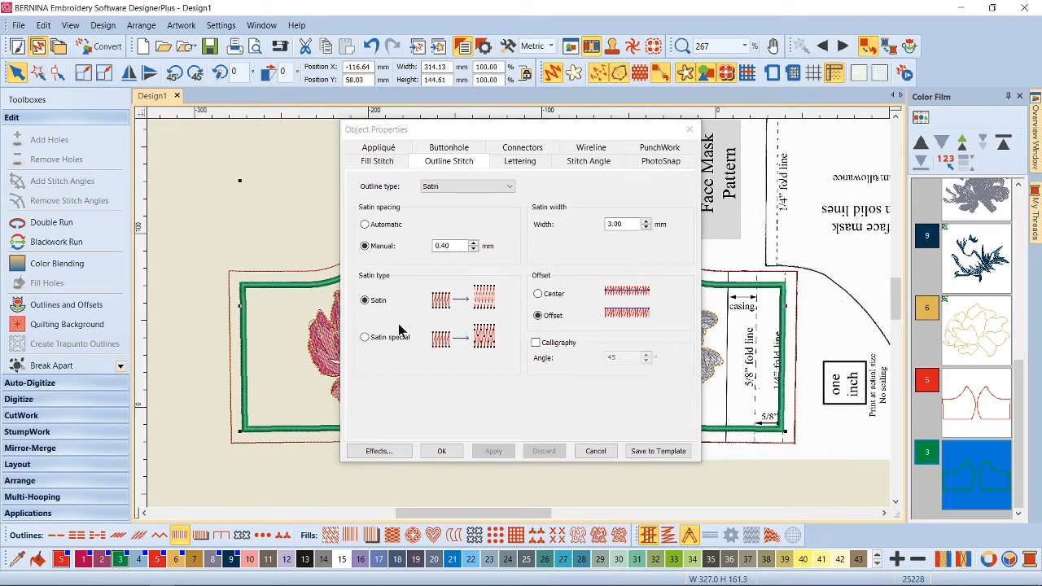
{"action": "left_click", "coordinate": [442, 451]}
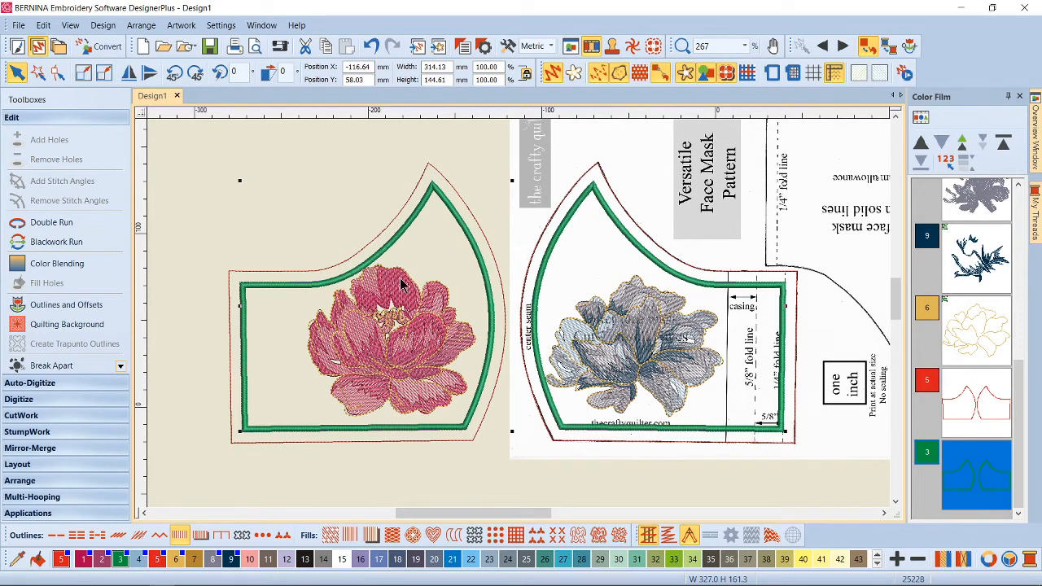
{"action": "left_click", "coordinate": [76, 421]}
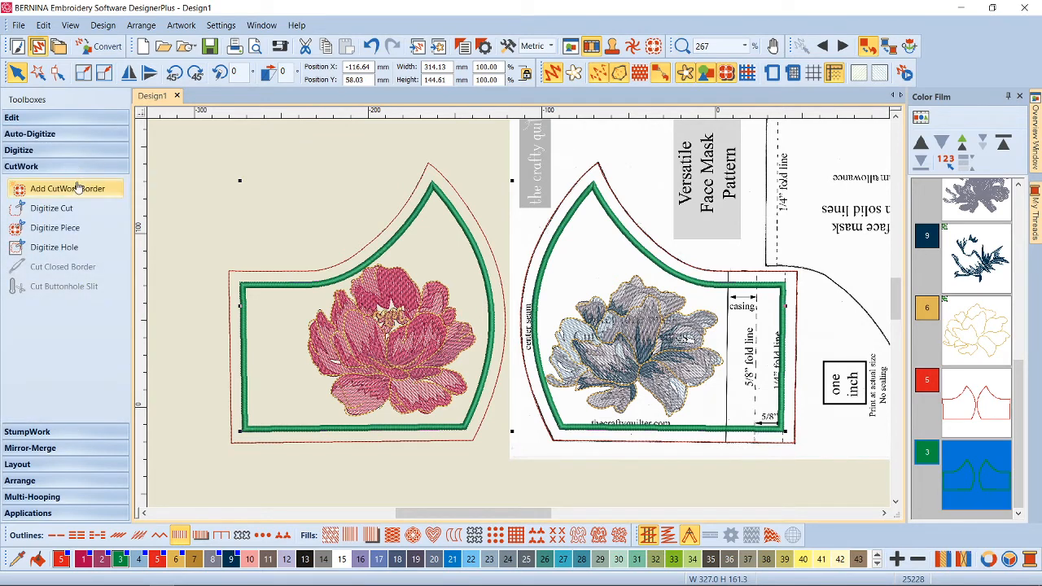
{"action": "left_click", "coordinate": [71, 188]}
{"action": "left_click", "coordinate": [541, 231]}
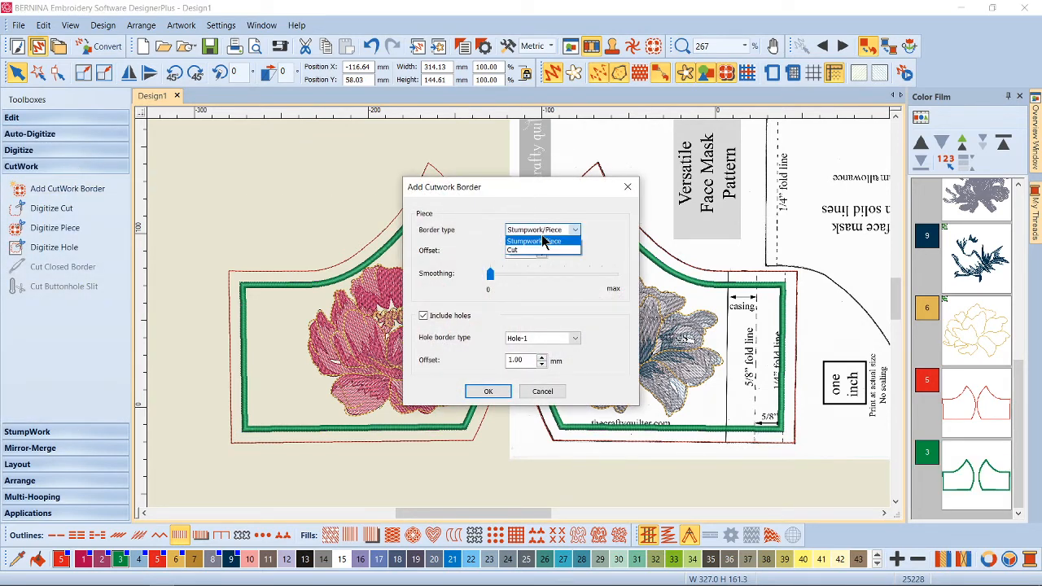
{"action": "left_click", "coordinate": [536, 253]}
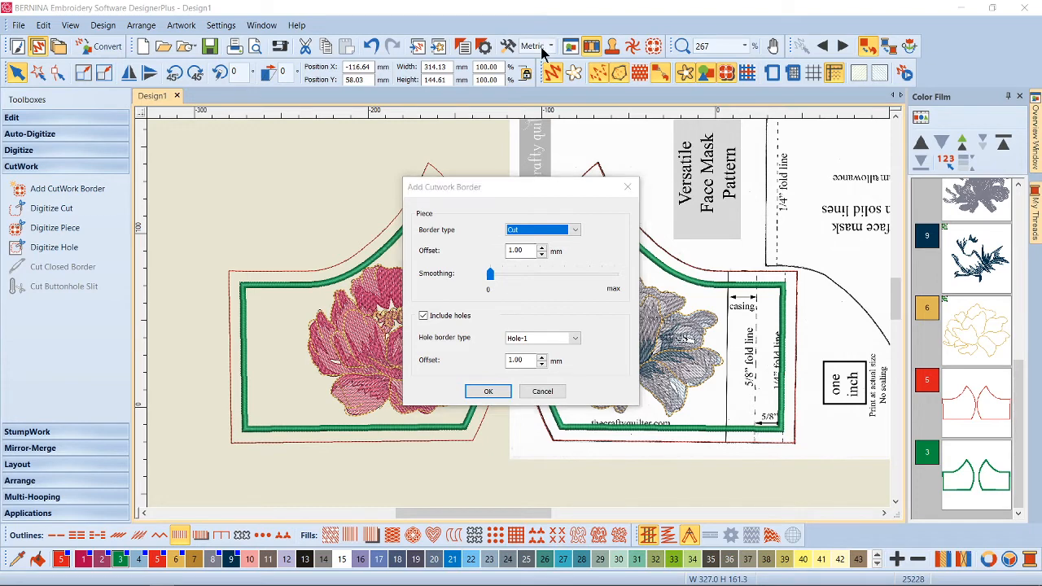
{"action": "left_click", "coordinate": [542, 391]}
Switch the measurement units to U.S.
{"action": "left_click", "coordinate": [550, 46]}
{"action": "left_click", "coordinate": [536, 73]}
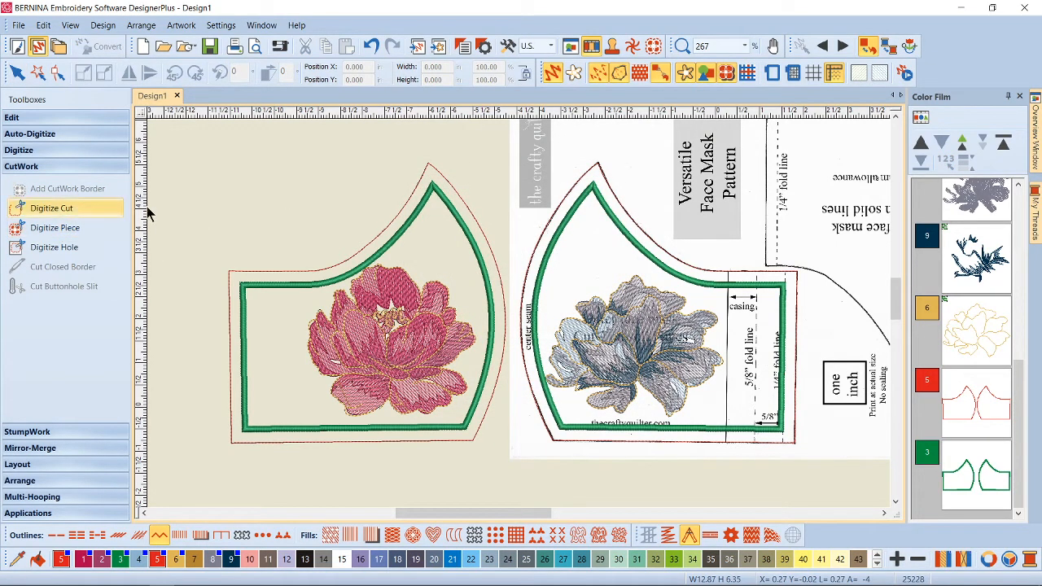
Try to add a Cut-type cutwork border with a 0.250 in offset and no holes around both green satin outlines together.
{"action": "left_click", "coordinate": [949, 480]}
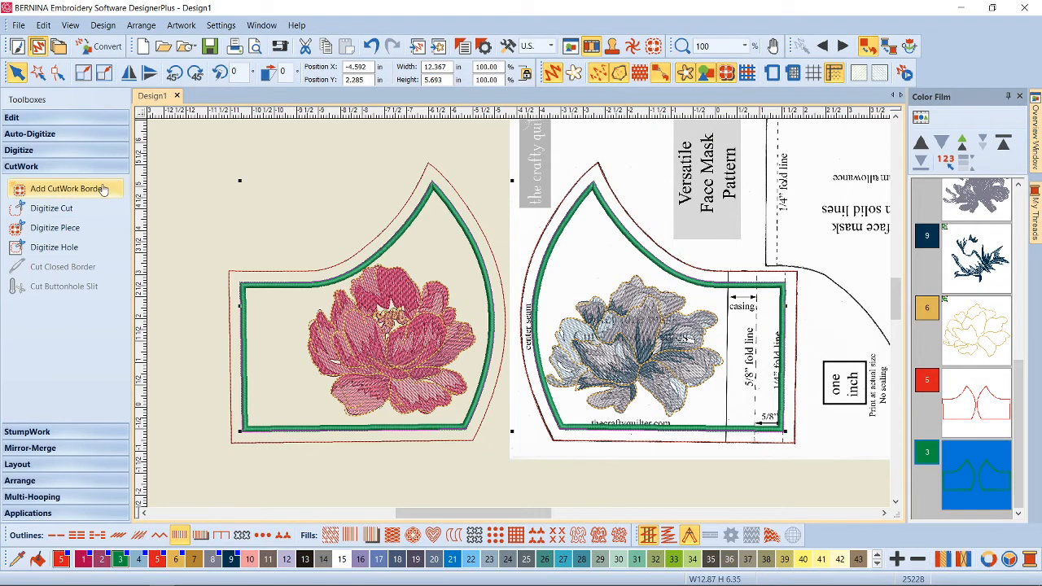
{"action": "left_click", "coordinate": [67, 188]}
{"action": "left_click_drag", "start_coordinate": [528, 250], "coordinate": [491, 255]}
{"action": "left_click", "coordinate": [542, 229]}
{"action": "left_click", "coordinate": [529, 241]}
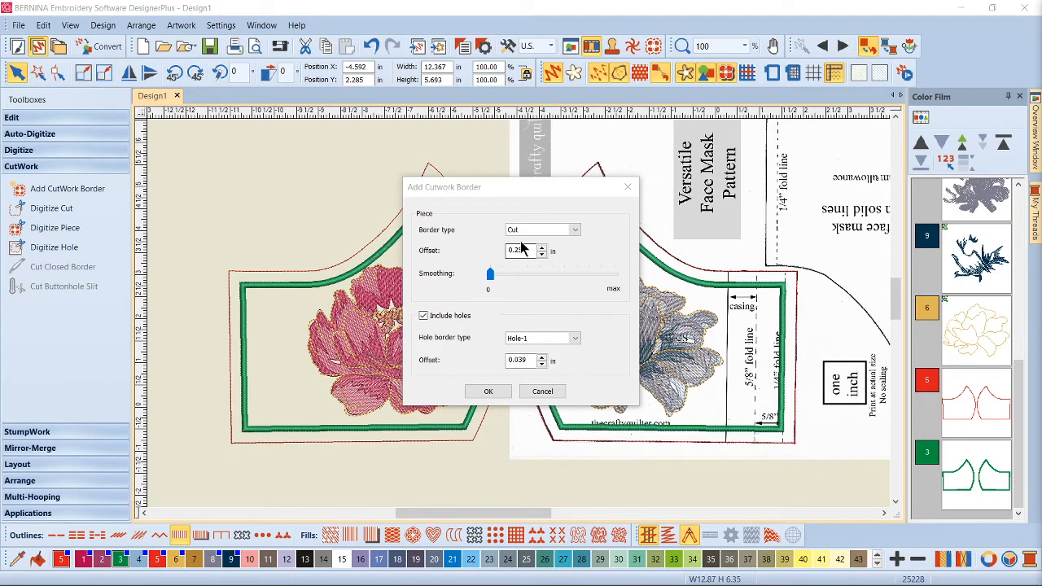
{"action": "left_click", "coordinate": [424, 316]}
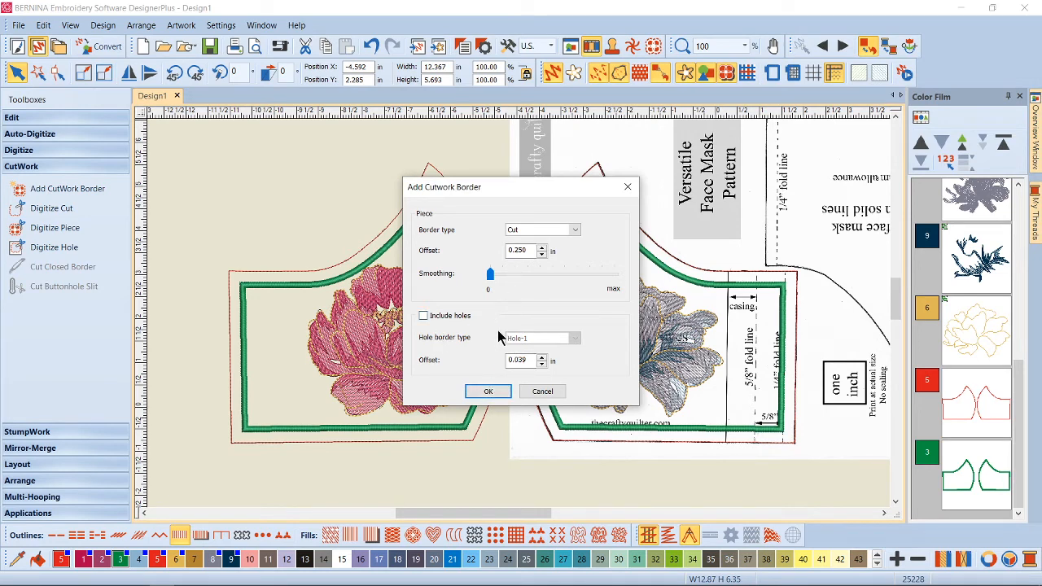
{"action": "left_click", "coordinate": [492, 391]}
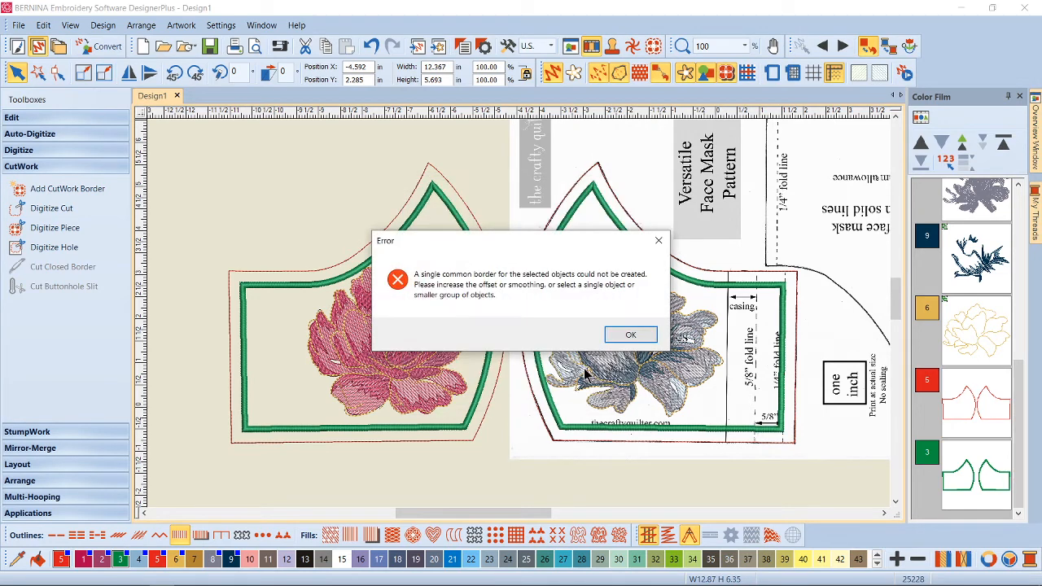
{"action": "left_click", "coordinate": [631, 337]}
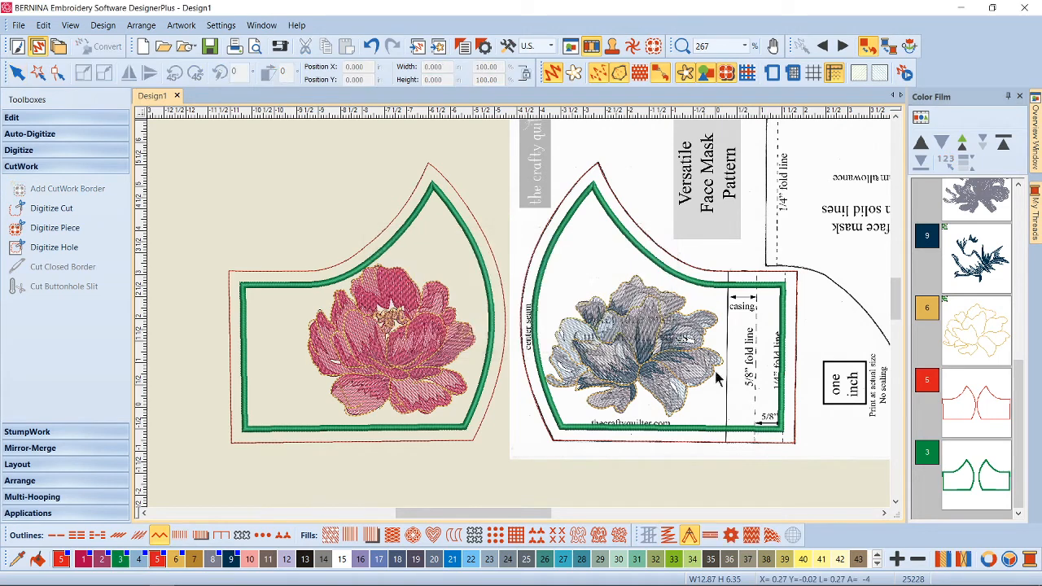
{"action": "left_click", "coordinate": [750, 436]}
{"action": "left_click", "coordinate": [85, 205]}
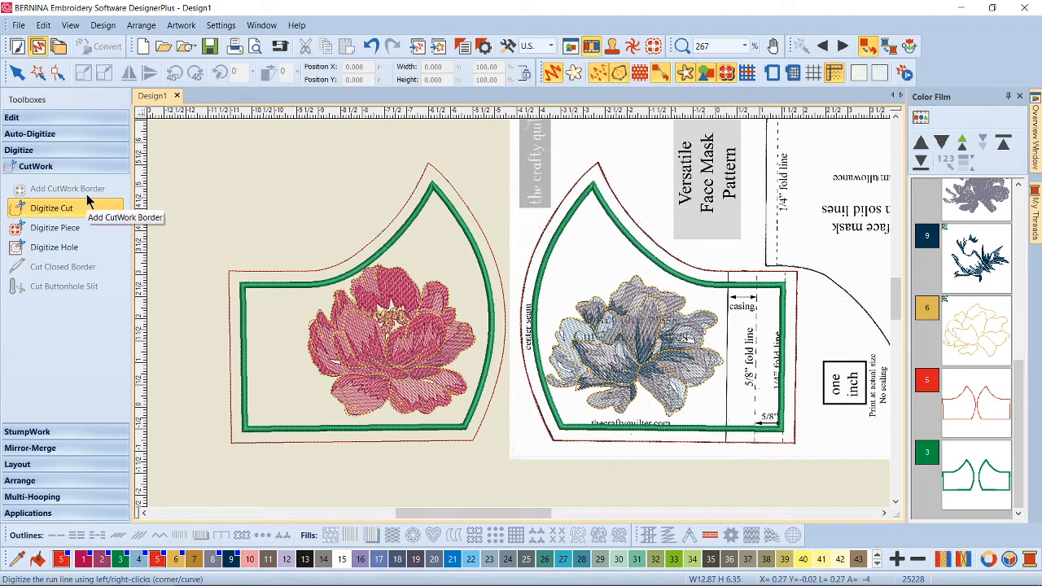
{"action": "key", "text": "Escape"}
Add a Cut-type cutwork border with a 0.250 in offset and no holes around the blue flower piece's green outline.
{"action": "left_click", "coordinate": [544, 283]}
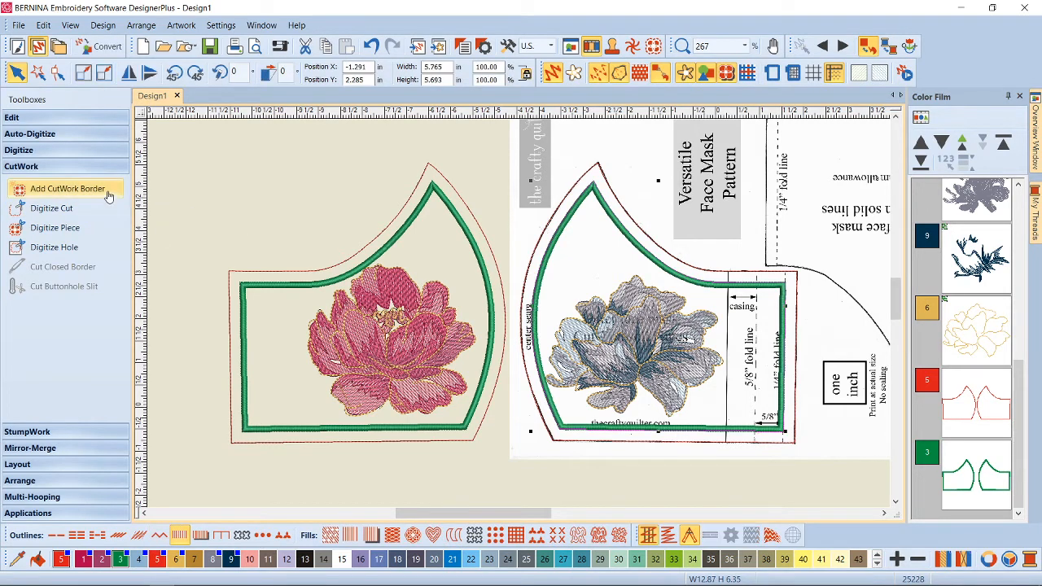
{"action": "left_click", "coordinate": [67, 188]}
{"action": "left_click", "coordinate": [570, 230]}
{"action": "left_click", "coordinate": [533, 250]}
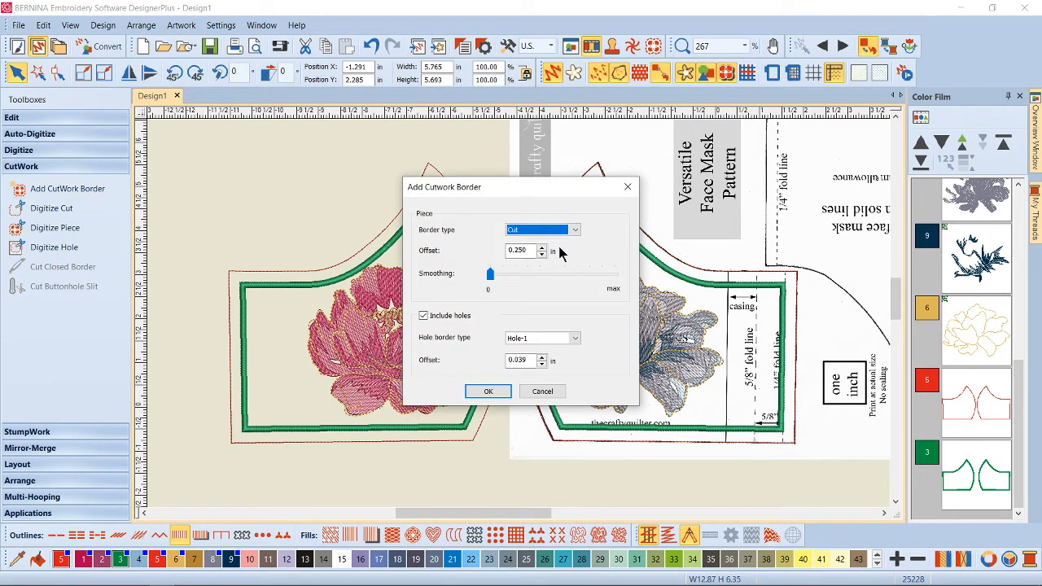
{"action": "left_click", "coordinate": [446, 318]}
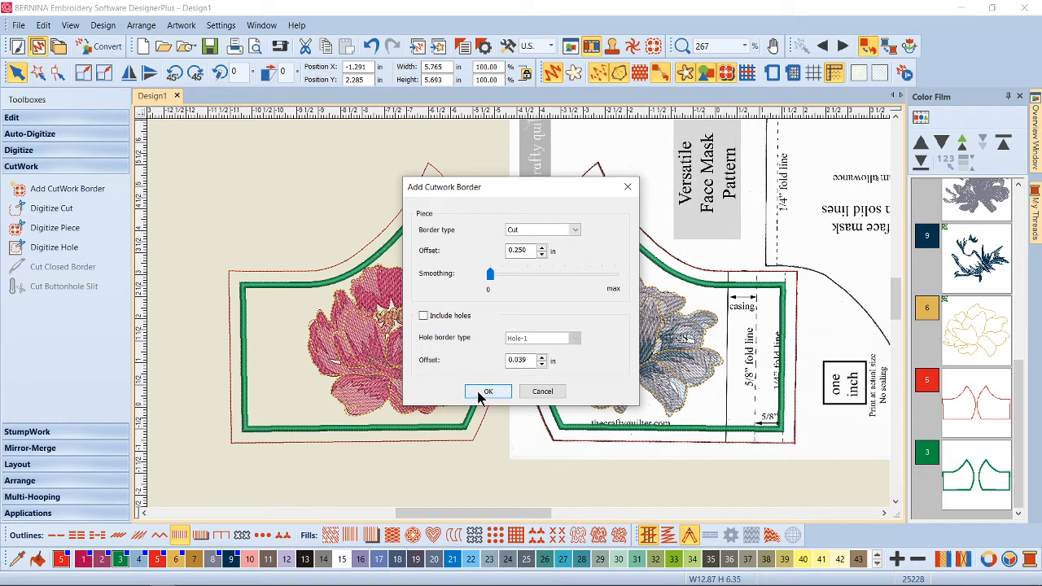
{"action": "left_click", "coordinate": [488, 391]}
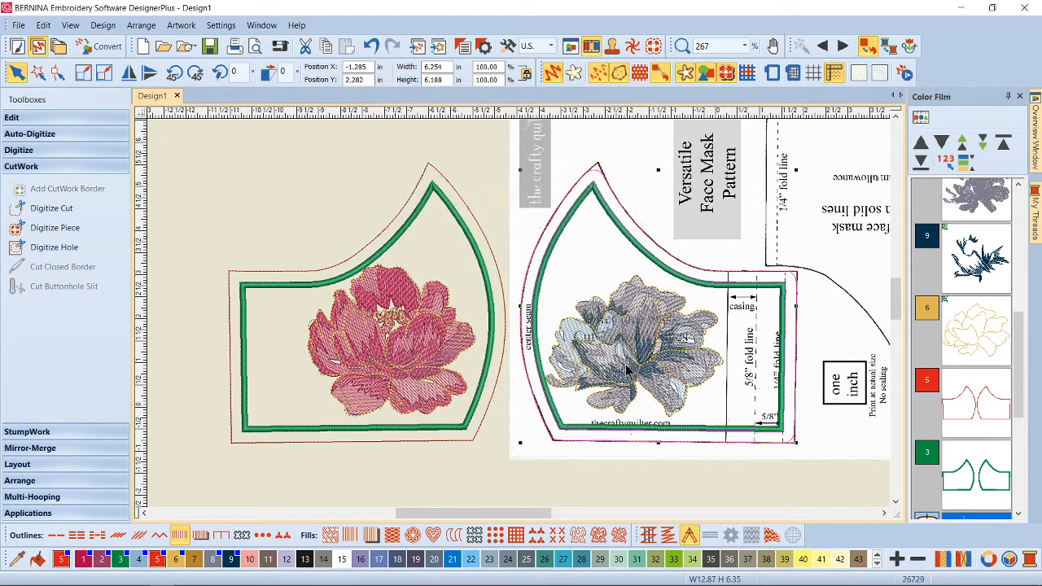
Hide the red mask outlines.
{"action": "left_click", "coordinate": [554, 77]}
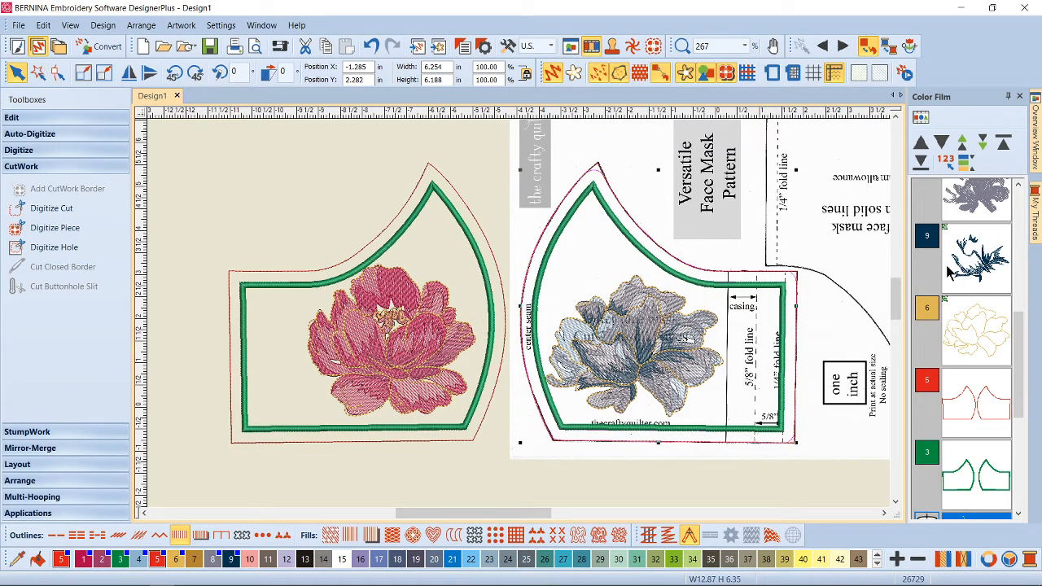
{"action": "left_click", "coordinate": [975, 399]}
{"action": "right_click", "coordinate": [975, 399]}
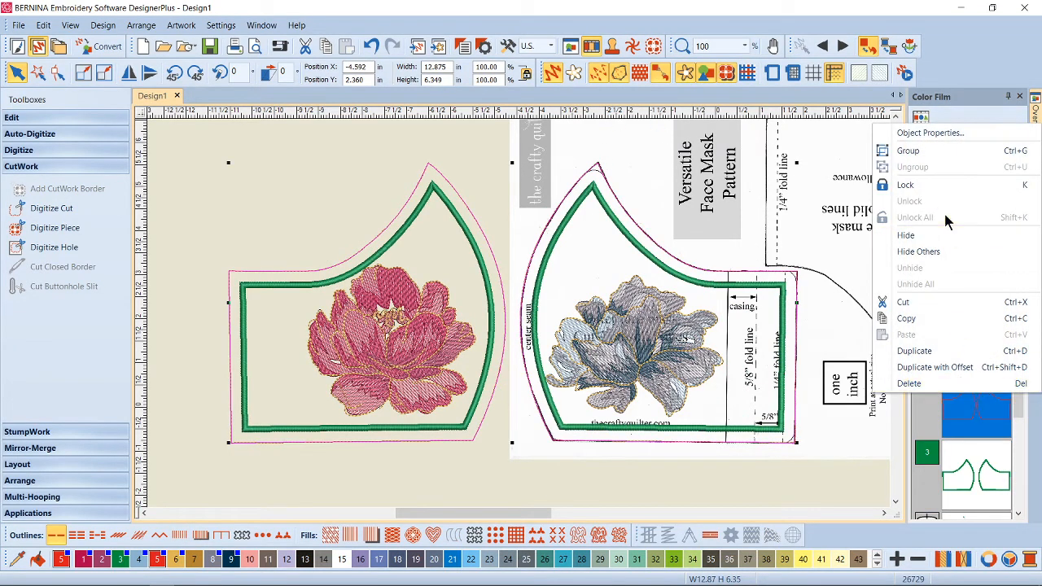
{"action": "left_click", "coordinate": [919, 251]}
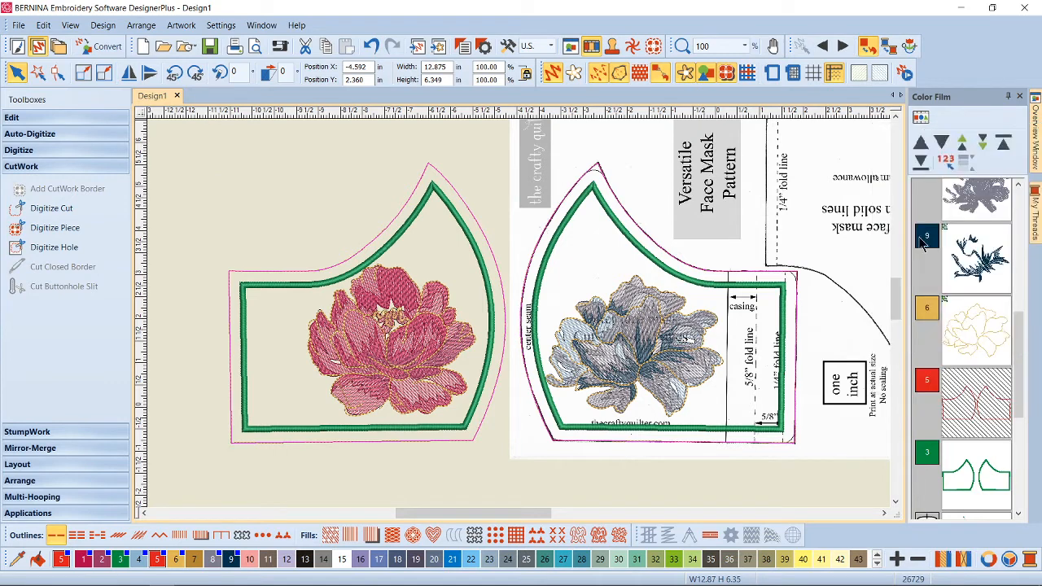
Reshape the blue flower piece's cutwork border at the peak, moving its rounded tip to the pattern's point and deleting surplus control points.
{"action": "scroll", "coordinate": [521, 322], "scroll_direction": "up", "scroll_amount": 2}
{"action": "scroll", "coordinate": [521, 320], "scroll_direction": "up", "scroll_amount": 2}
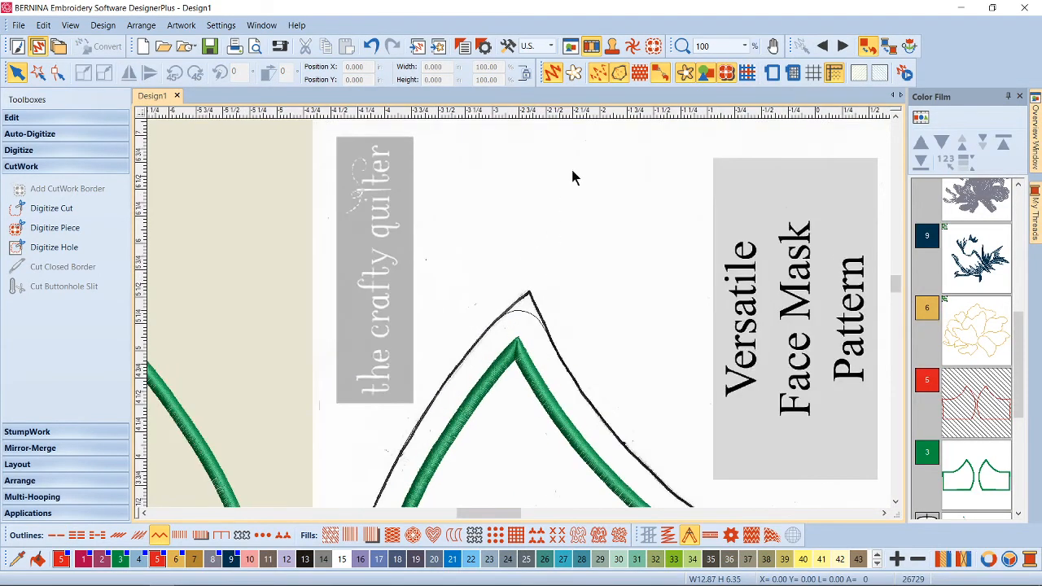
{"action": "left_click", "coordinate": [619, 73]}
{"action": "scroll", "coordinate": [525, 314], "scroll_direction": "up", "scroll_amount": 2}
{"action": "left_click", "coordinate": [521, 316]}
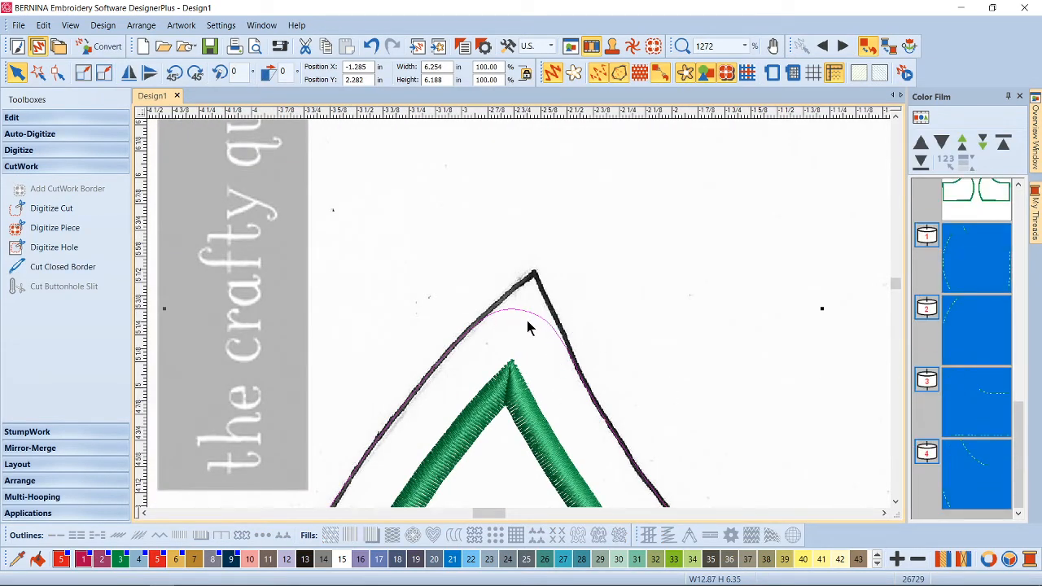
{"action": "left_click", "coordinate": [58, 73]}
{"action": "left_click_drag", "start_coordinate": [526, 310], "coordinate": [533, 272]}
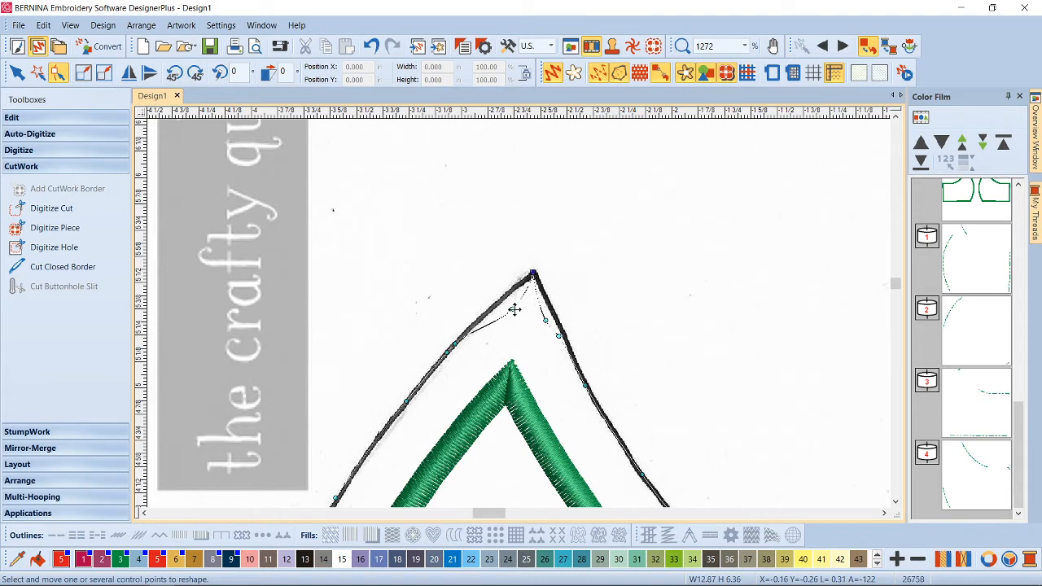
{"action": "left_click", "coordinate": [513, 310]}
{"action": "key", "text": "Delete"}
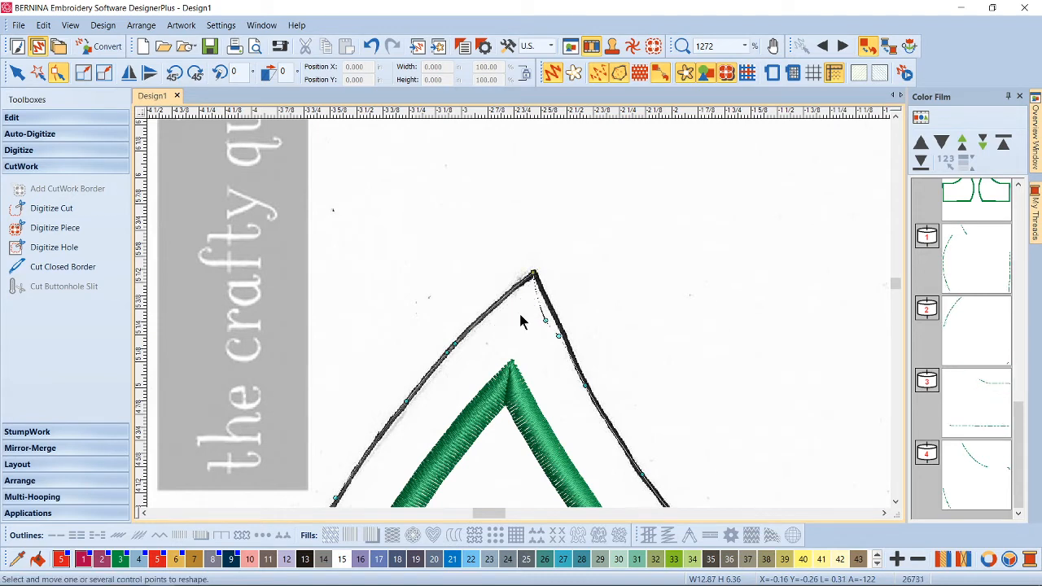
{"action": "key", "text": "Delete"}
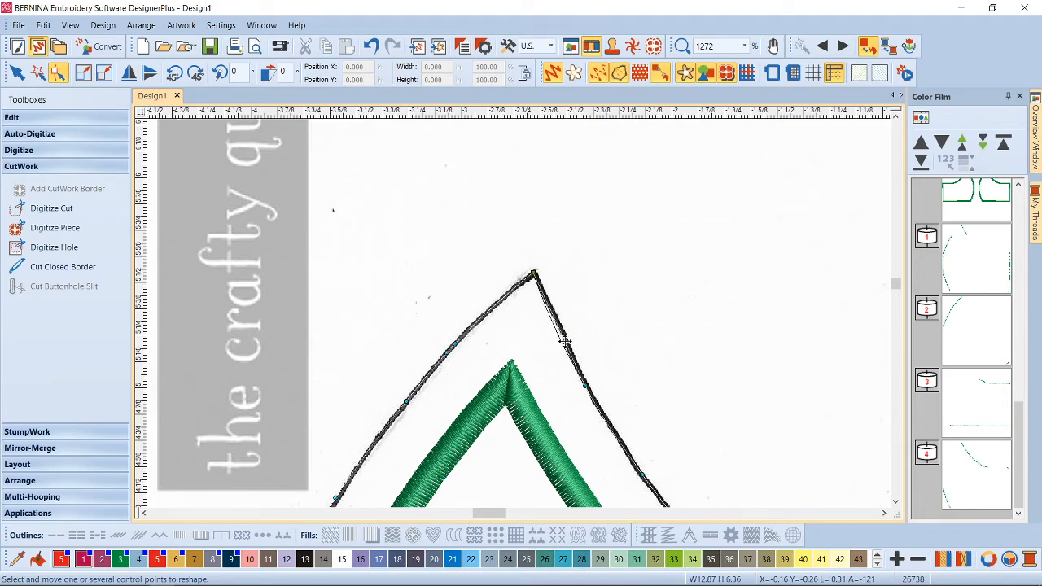
Square the cutwork border's lower corner at the center seam, deleting surplus control points and moving the end point onto the pattern corner.
{"action": "scroll", "coordinate": [519, 320], "scroll_direction": "down", "scroll_amount": 5}
{"action": "scroll", "coordinate": [519, 320], "scroll_direction": "down", "scroll_amount": 2}
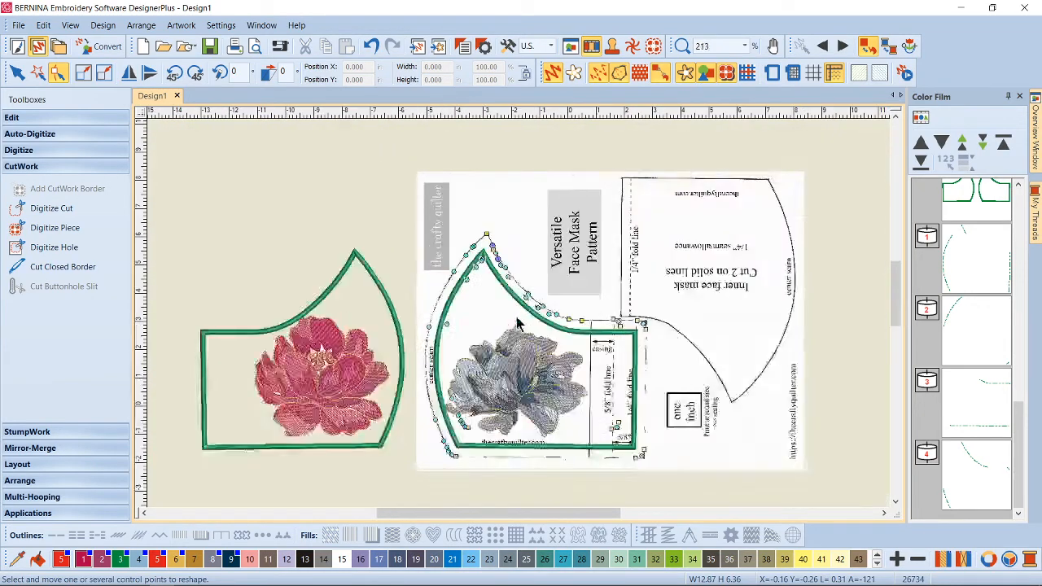
{"action": "scroll", "coordinate": [472, 431], "scroll_direction": "up", "scroll_amount": 6}
{"action": "scroll", "coordinate": [518, 314], "scroll_direction": "up", "scroll_amount": 2}
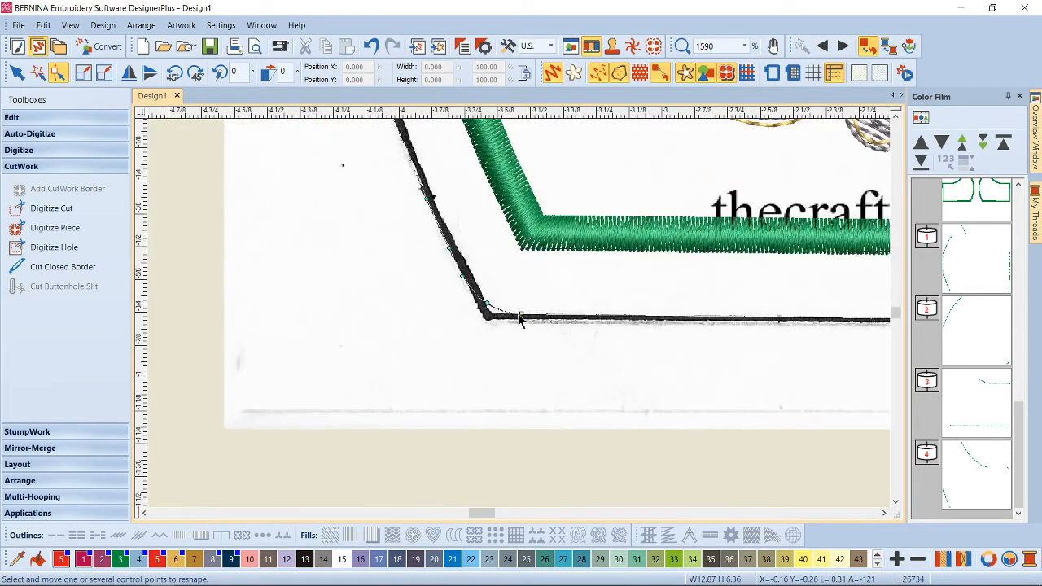
{"action": "left_click", "coordinate": [487, 303]}
{"action": "key", "text": "Delete"}
{"action": "left_click", "coordinate": [461, 276]}
{"action": "key", "text": "Delete"}
{"action": "left_click_drag", "start_coordinate": [521, 313], "coordinate": [487, 317]}
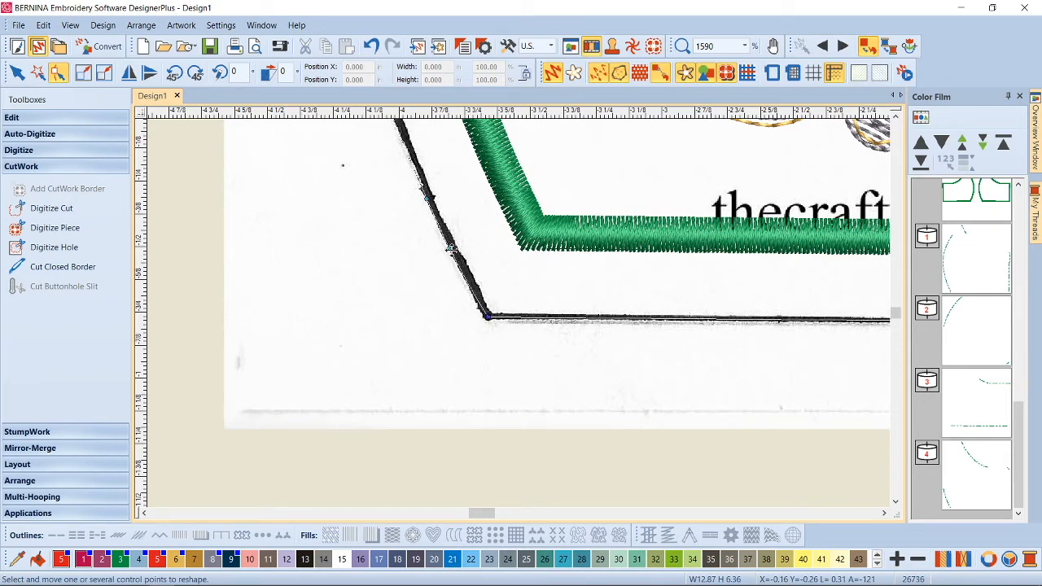
{"action": "left_click", "coordinate": [451, 250]}
{"action": "key", "text": "Delete"}
Move the control point of the rounded lower casing-side corner out to the pattern's sharp corner.
{"action": "scroll", "coordinate": [531, 318], "scroll_direction": "down", "scroll_amount": 3}
{"action": "scroll", "coordinate": [531, 317], "scroll_direction": "down", "scroll_amount": 3}
{"action": "scroll", "coordinate": [760, 344], "scroll_direction": "up", "scroll_amount": 3}
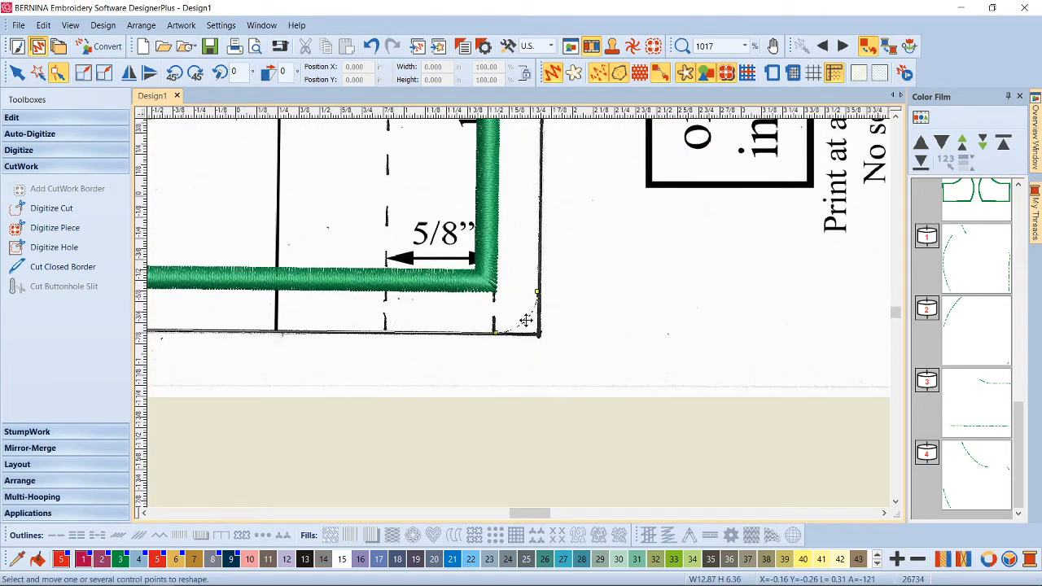
{"action": "left_click_drag", "start_coordinate": [526, 320], "coordinate": [539, 333]}
Square the cutwork border's upper casing-side corner to match the pattern and finish reshaping.
{"action": "scroll", "coordinate": [507, 334], "scroll_direction": "down", "scroll_amount": 6}
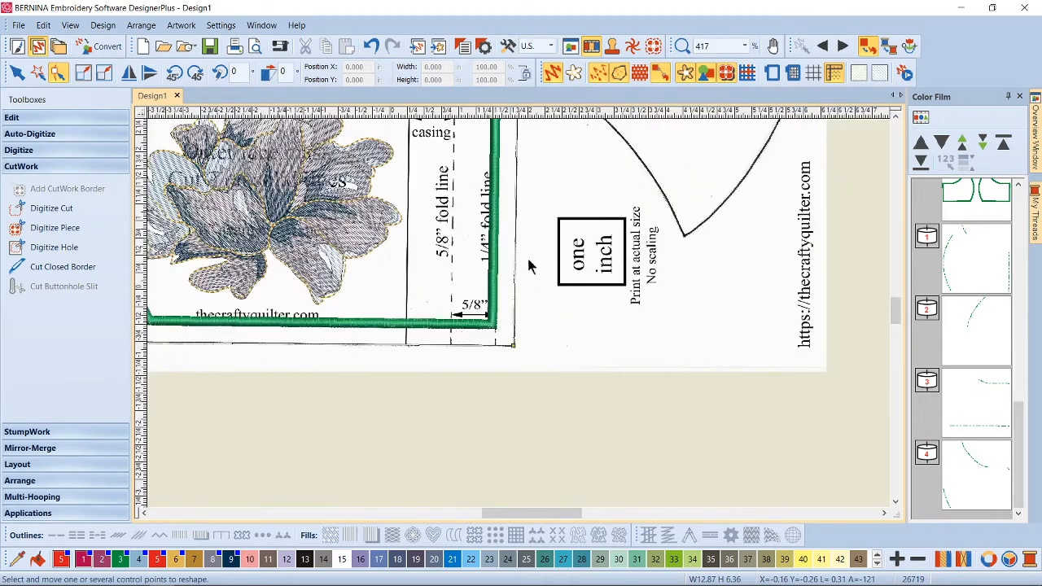
{"action": "scroll", "coordinate": [504, 210], "scroll_direction": "up", "scroll_amount": 5}
{"action": "scroll", "coordinate": [518, 319], "scroll_direction": "up", "scroll_amount": 3}
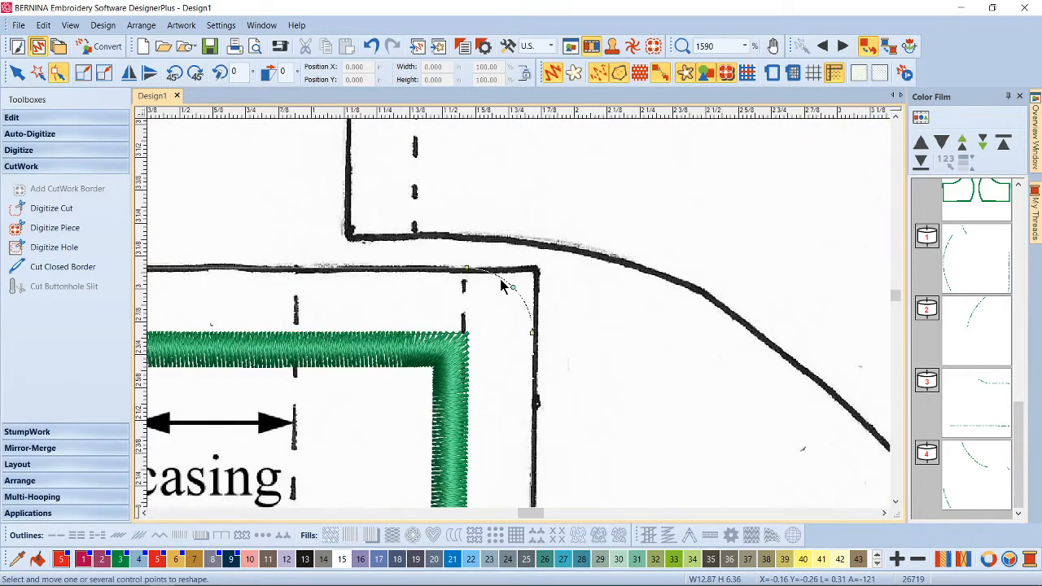
{"action": "left_click_drag", "start_coordinate": [513, 287], "coordinate": [535, 269]}
{"action": "left_click", "coordinate": [532, 333]}
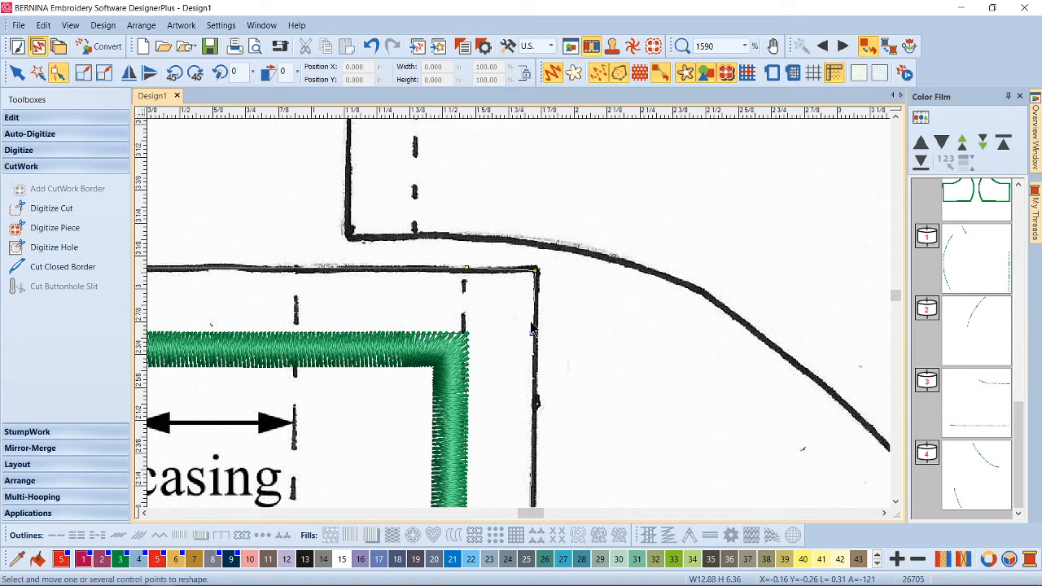
{"action": "scroll", "coordinate": [543, 322], "scroll_direction": "down", "scroll_amount": 1}
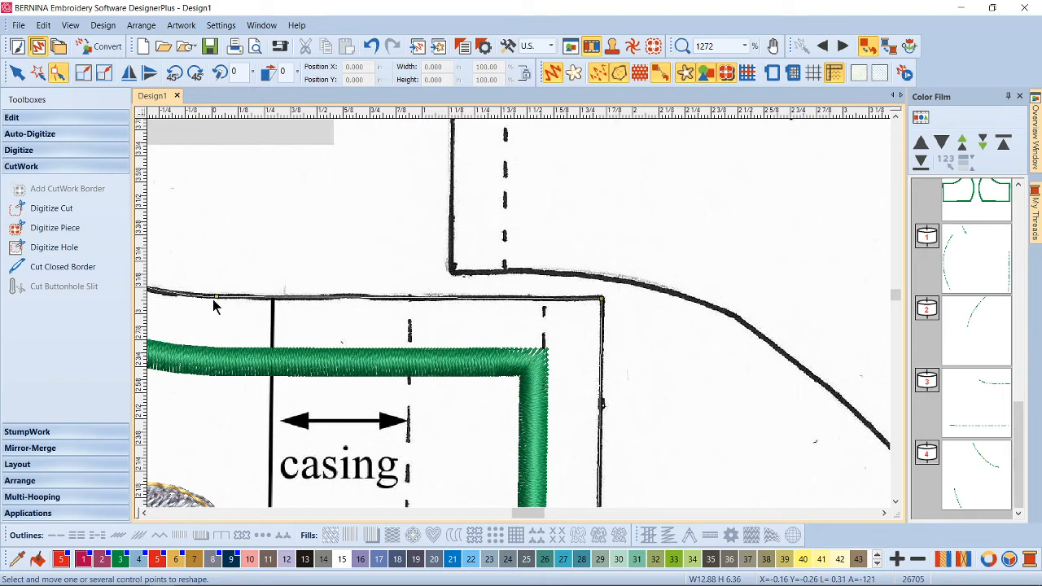
{"action": "scroll", "coordinate": [208, 303], "scroll_direction": "down", "scroll_amount": 1}
{"action": "scroll", "coordinate": [350, 262], "scroll_direction": "down", "scroll_amount": 5}
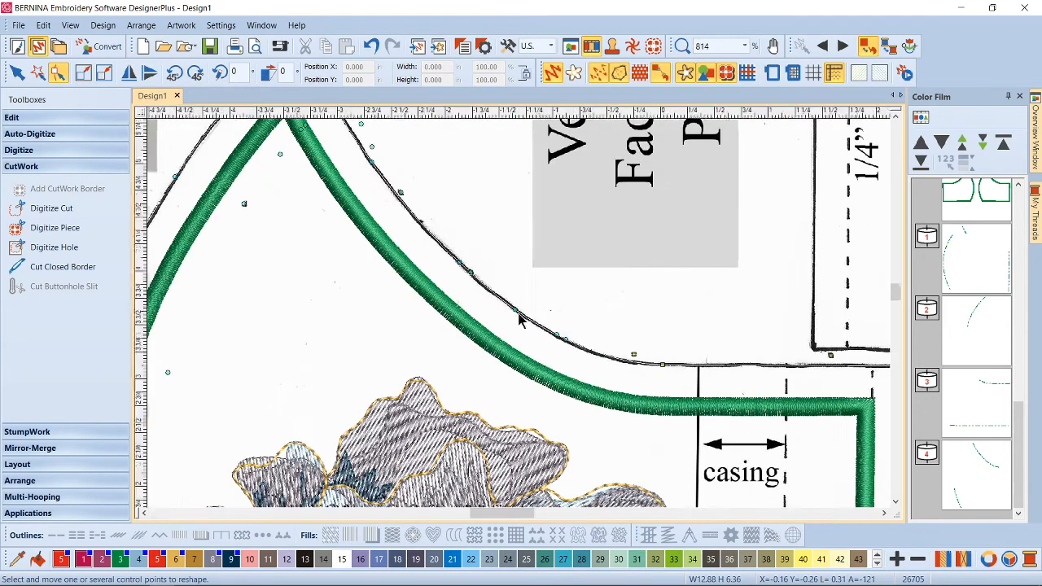
{"action": "key", "text": "Escape"}
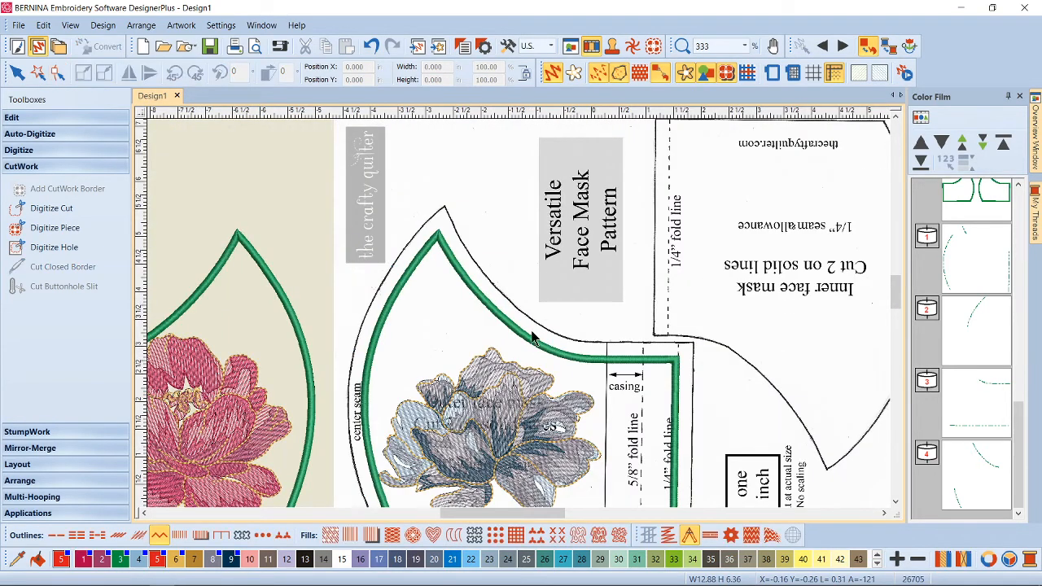
Unhide the red mask outlines.
{"action": "left_click", "coordinate": [551, 334]}
{"action": "scroll", "coordinate": [989, 410], "scroll_direction": "down", "scroll_amount": 3}
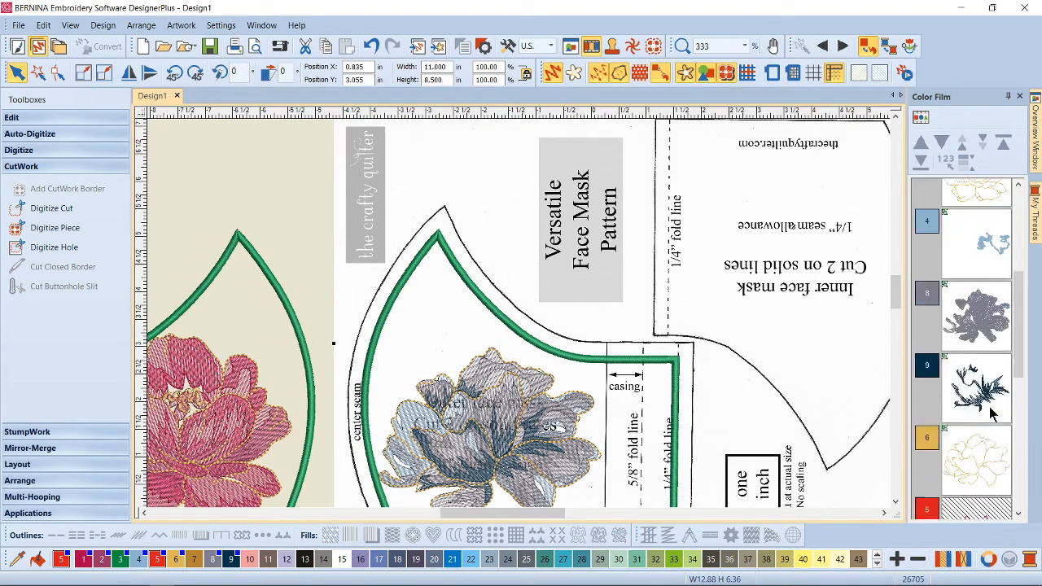
{"action": "left_click", "coordinate": [982, 412]}
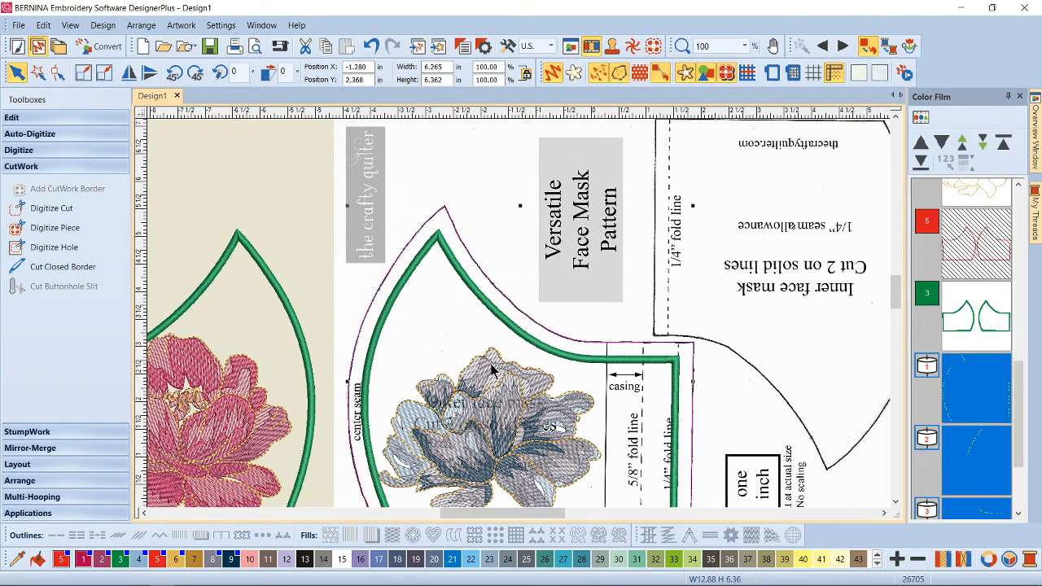
{"action": "key", "text": "0"}
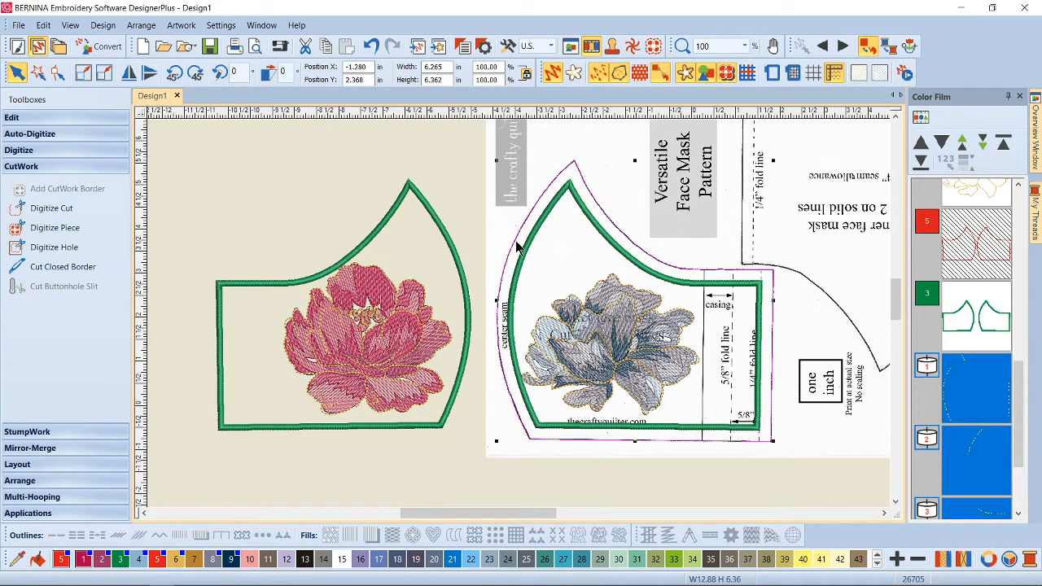
{"action": "left_click", "coordinate": [993, 248]}
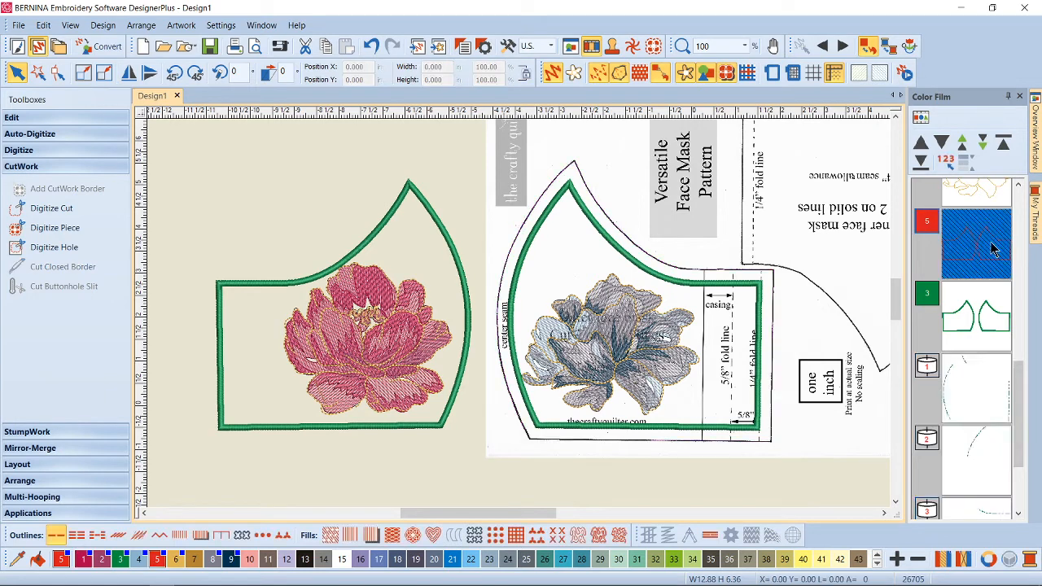
{"action": "right_click", "coordinate": [976, 252]}
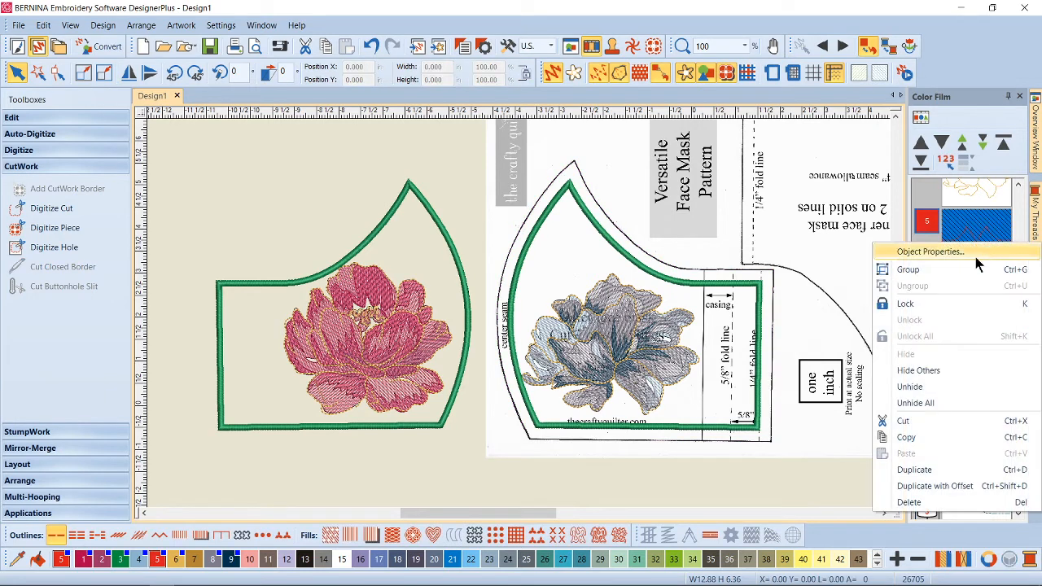
{"action": "left_click", "coordinate": [913, 389]}
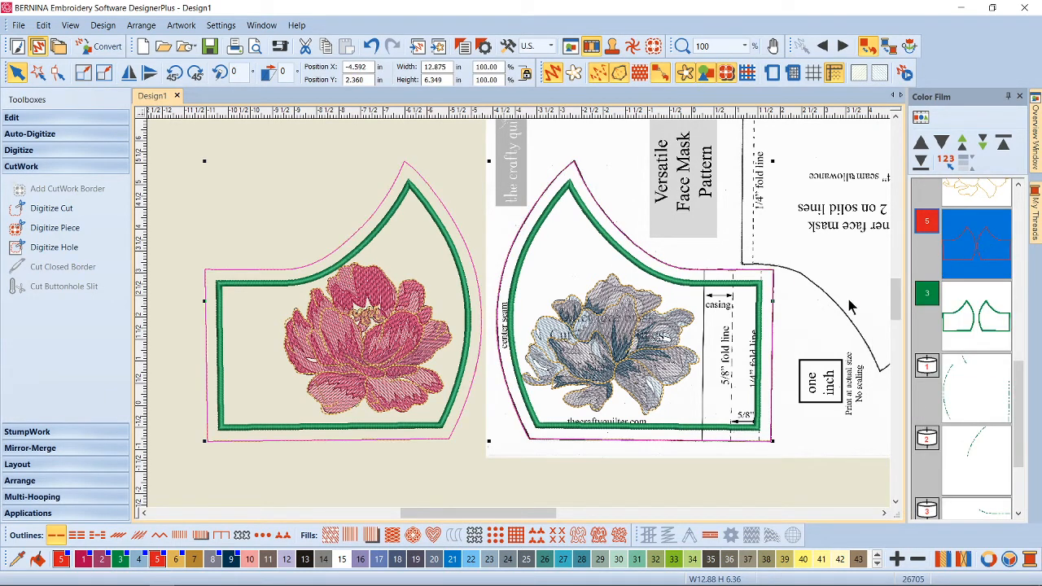
Mirror-merge the reshaped cutwork border horizontally, placing the copy around the pink flower piece.
{"action": "left_click", "coordinate": [979, 454]}
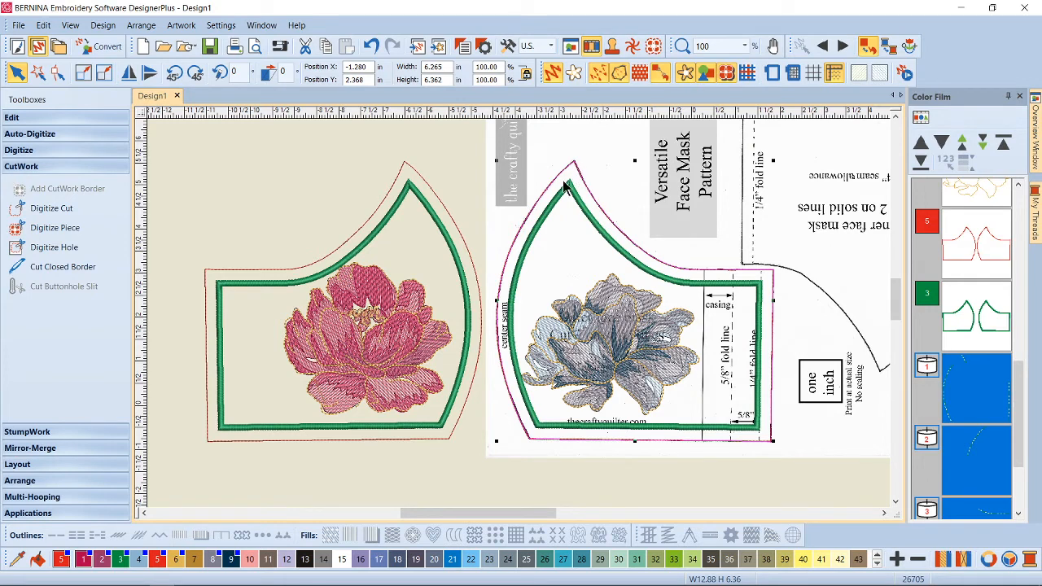
{"action": "left_click", "coordinate": [71, 449]}
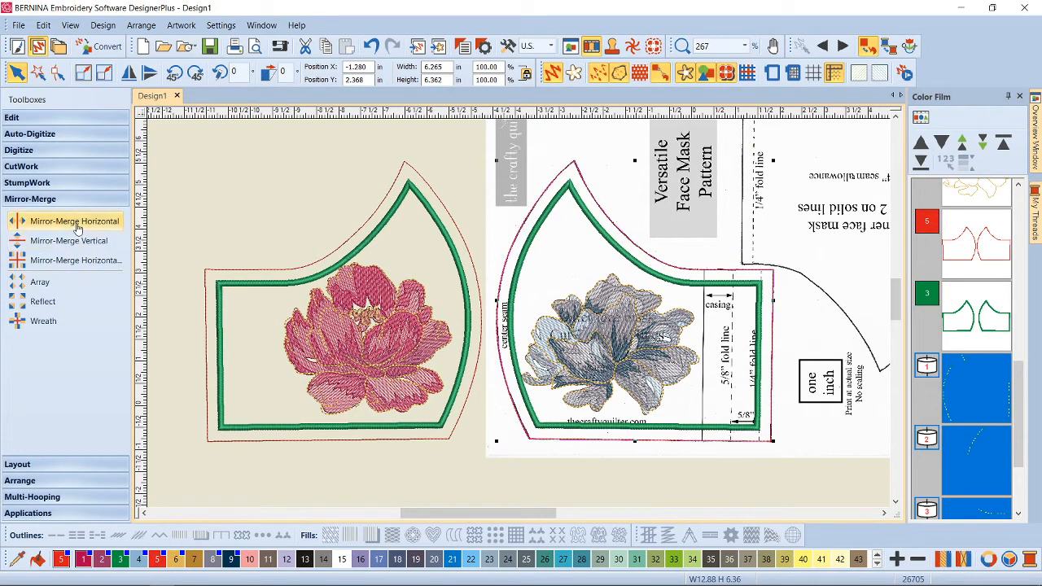
{"action": "left_click", "coordinate": [77, 228]}
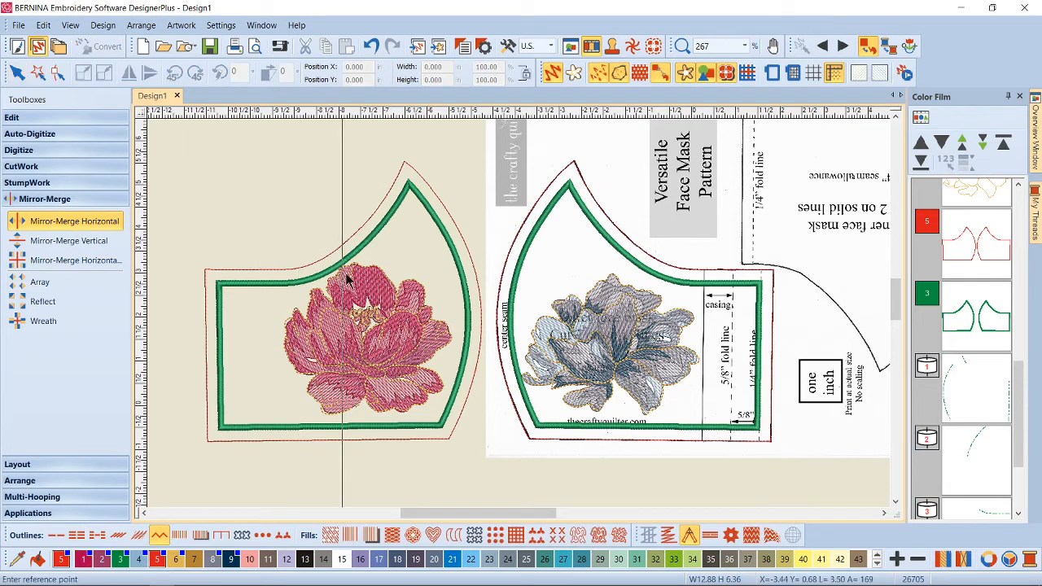
{"action": "left_click", "coordinate": [491, 307]}
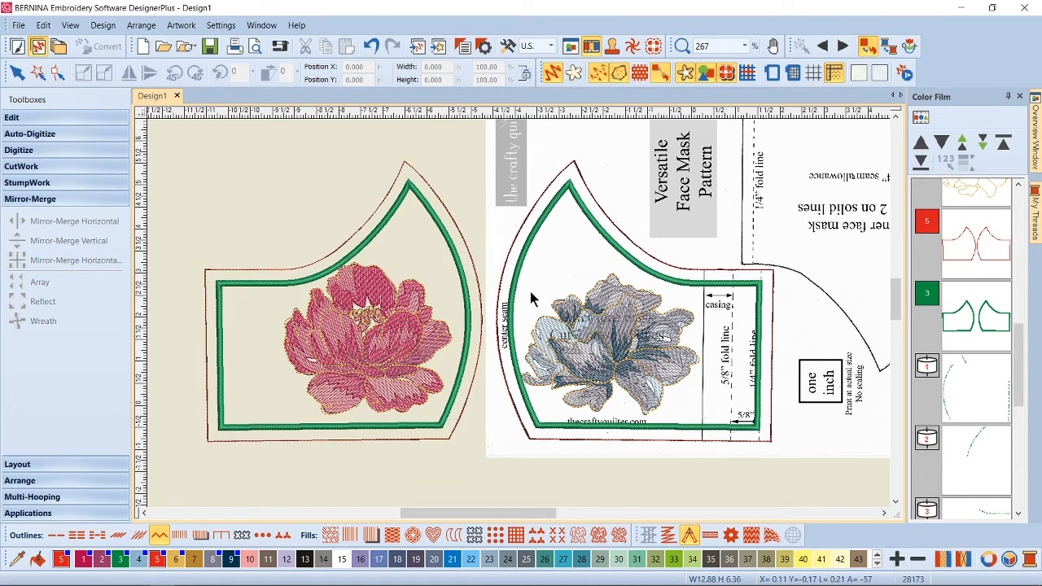
Nudge the mirrored cutwork border into alignment with the pink flower piece's red outline.
{"action": "scroll", "coordinate": [982, 440], "scroll_direction": "down", "scroll_amount": 2}
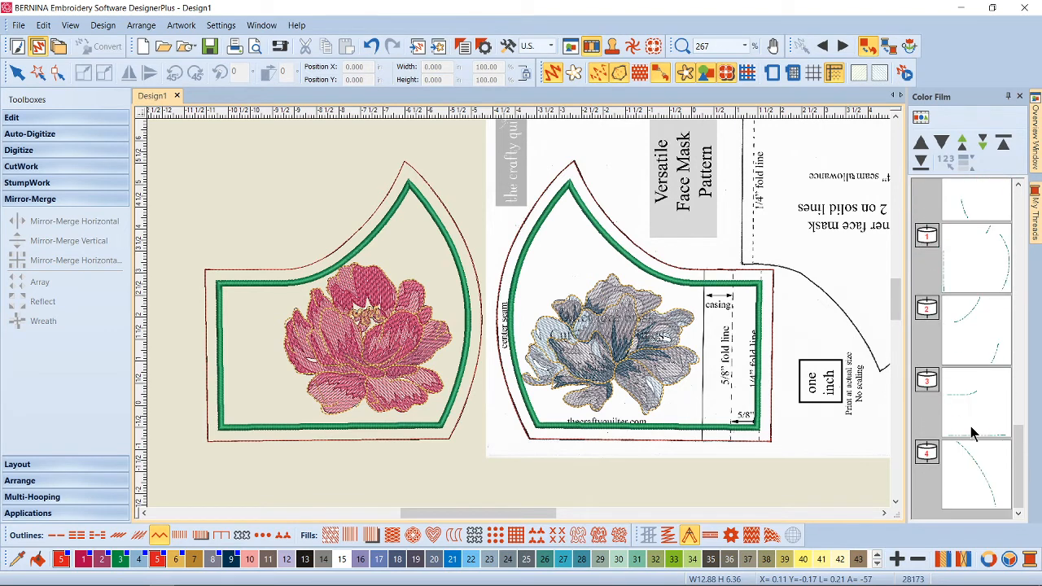
{"action": "left_click", "coordinate": [976, 436]}
{"action": "key", "text": "Left"}
{"action": "key", "text": "Right"}
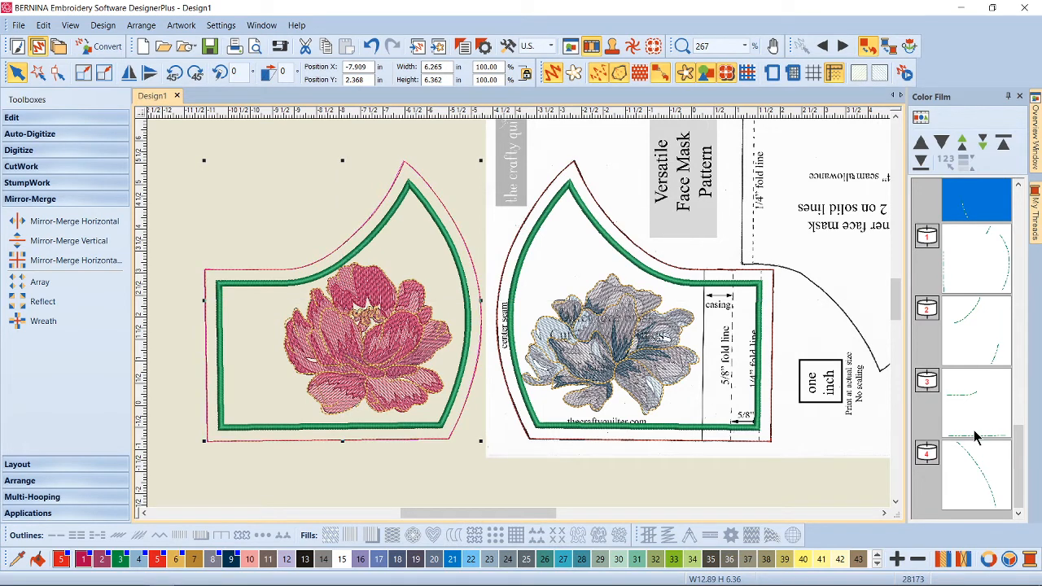
{"action": "left_click", "coordinate": [531, 470]}
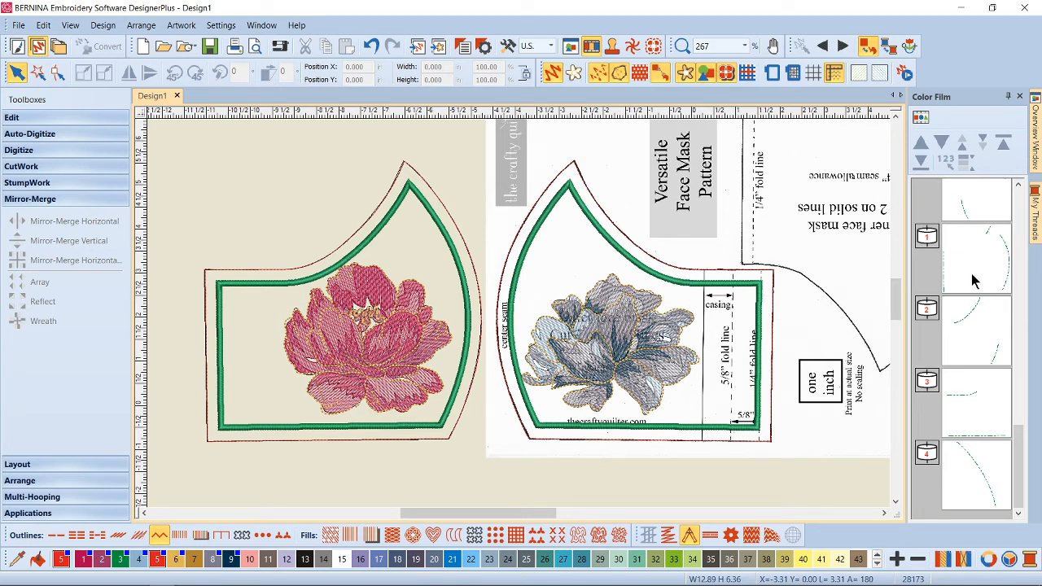
Delete the red outlines and the green satin outlines of both mask pieces, and hide the background pattern image.
{"action": "scroll", "coordinate": [973, 277], "scroll_direction": "up", "scroll_amount": 3}
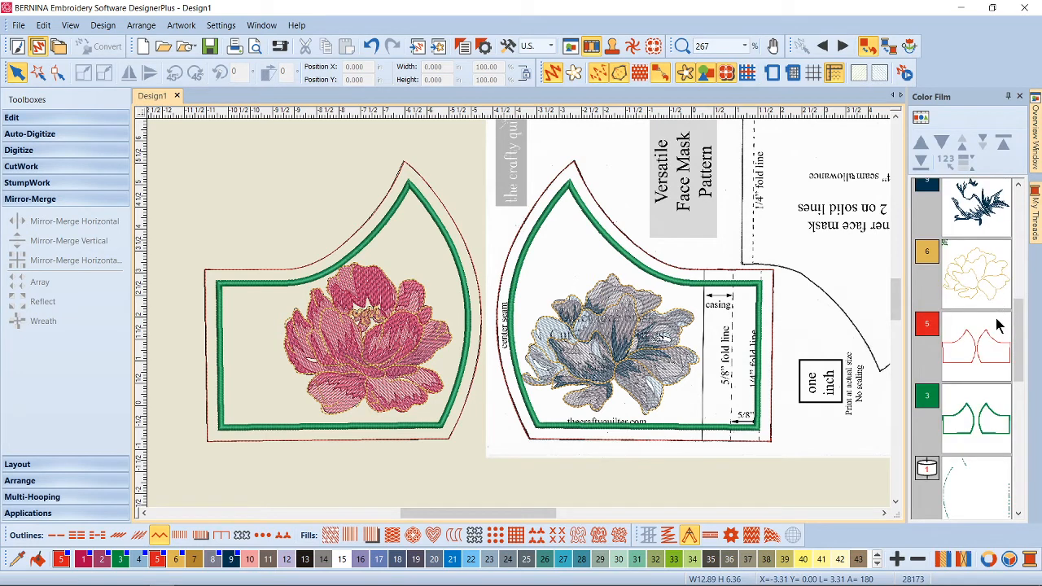
{"action": "left_click", "coordinate": [990, 346]}
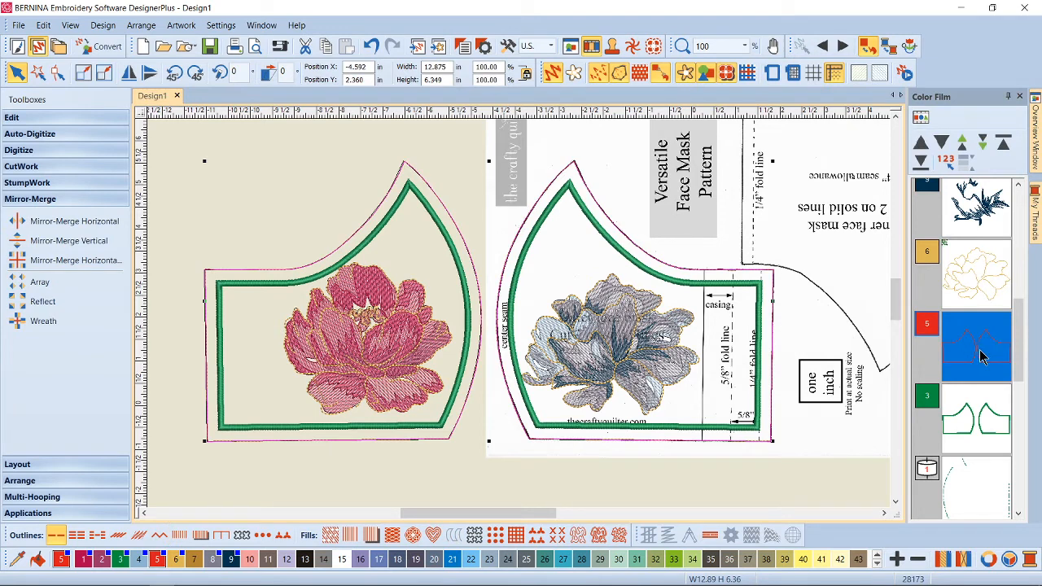
{"action": "key", "text": "Delete"}
{"action": "left_click", "coordinate": [973, 352]}
{"action": "key", "text": "Delete"}
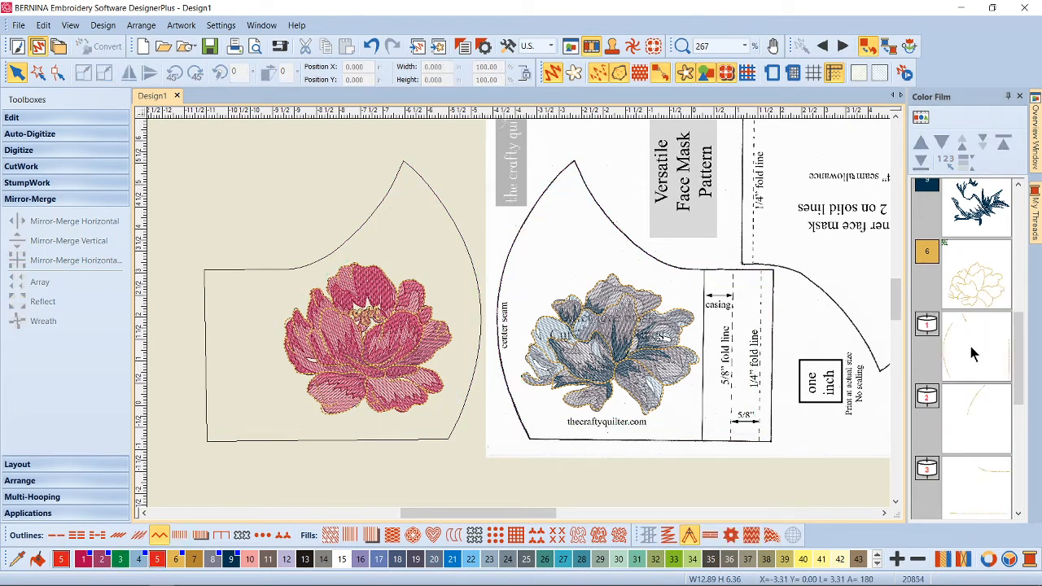
{"action": "left_click", "coordinate": [684, 74]}
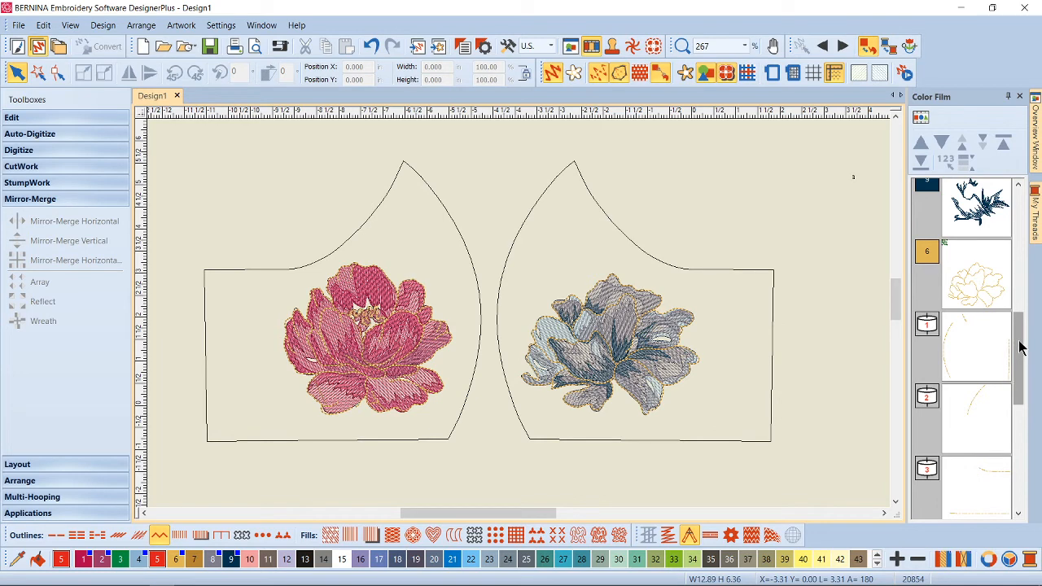
Combine the cutwork borders of both mask pieces so their matching cuts are grouped together.
{"action": "left_click_drag", "start_coordinate": [1022, 346], "coordinate": [1018, 431]}
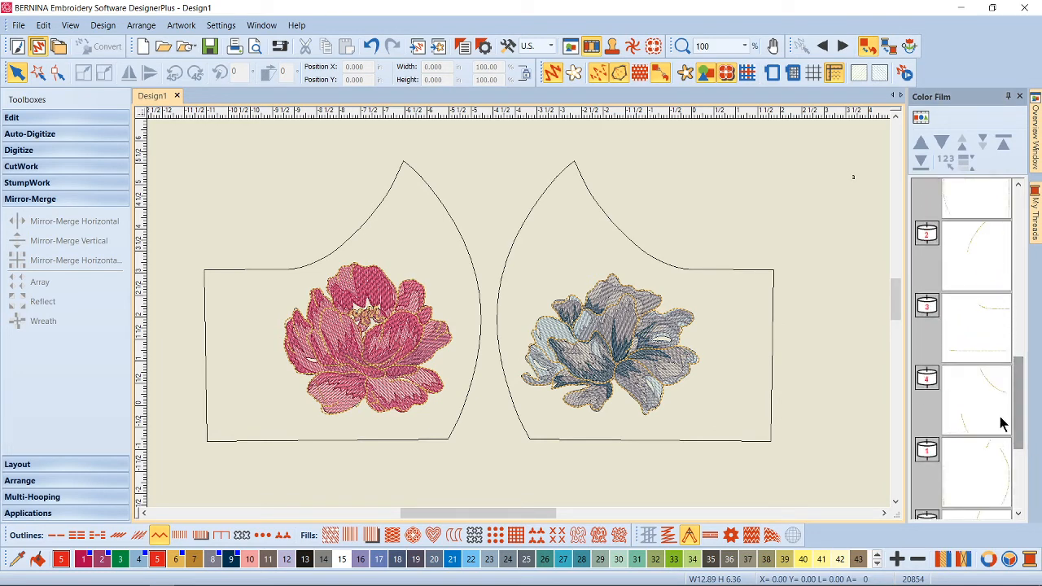
{"action": "left_click", "coordinate": [969, 319]}
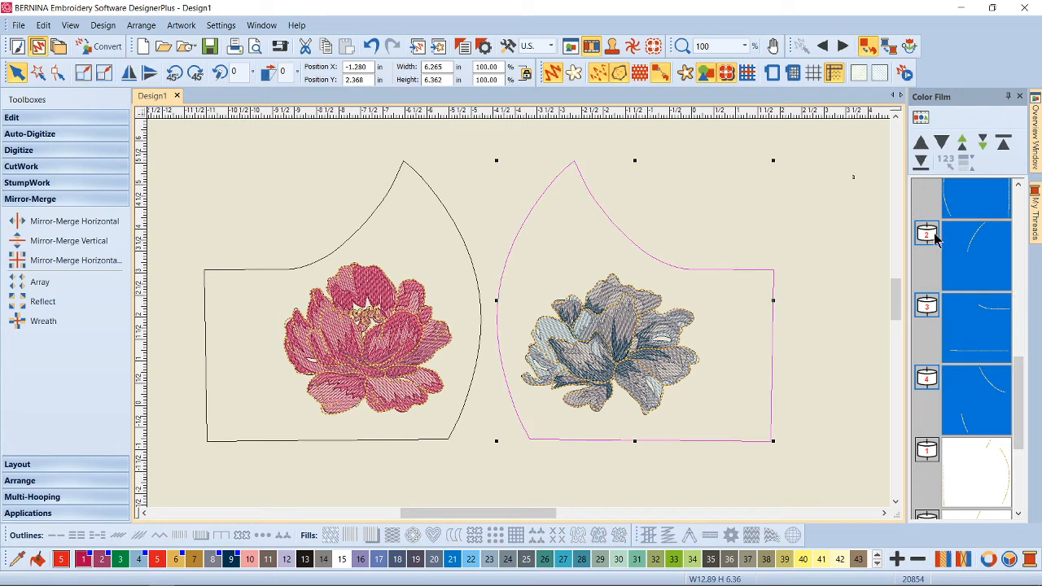
{"action": "left_click", "coordinate": [653, 46]}
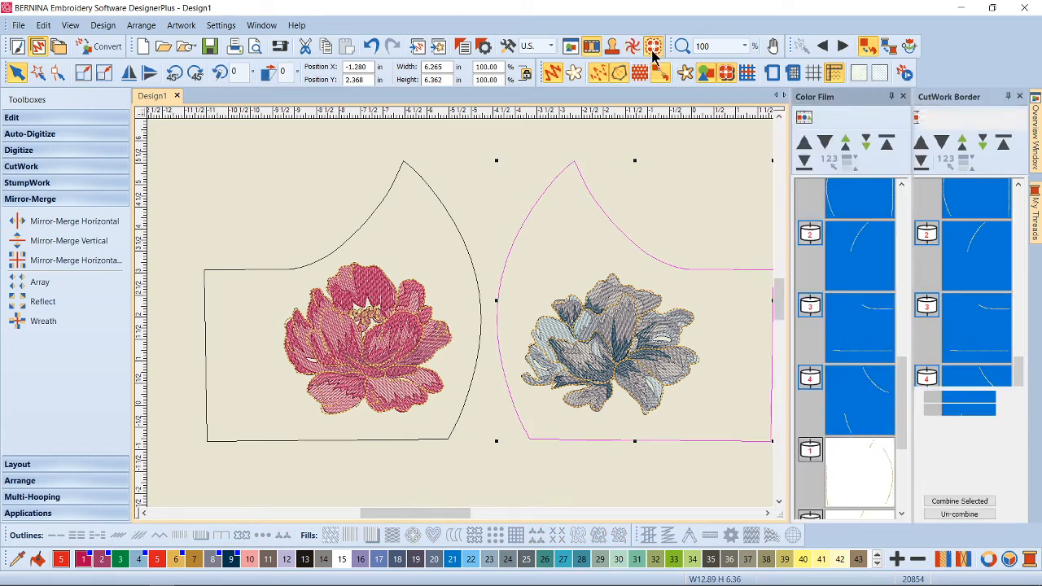
{"action": "left_click", "coordinate": [873, 471], "text": "ctrl"}
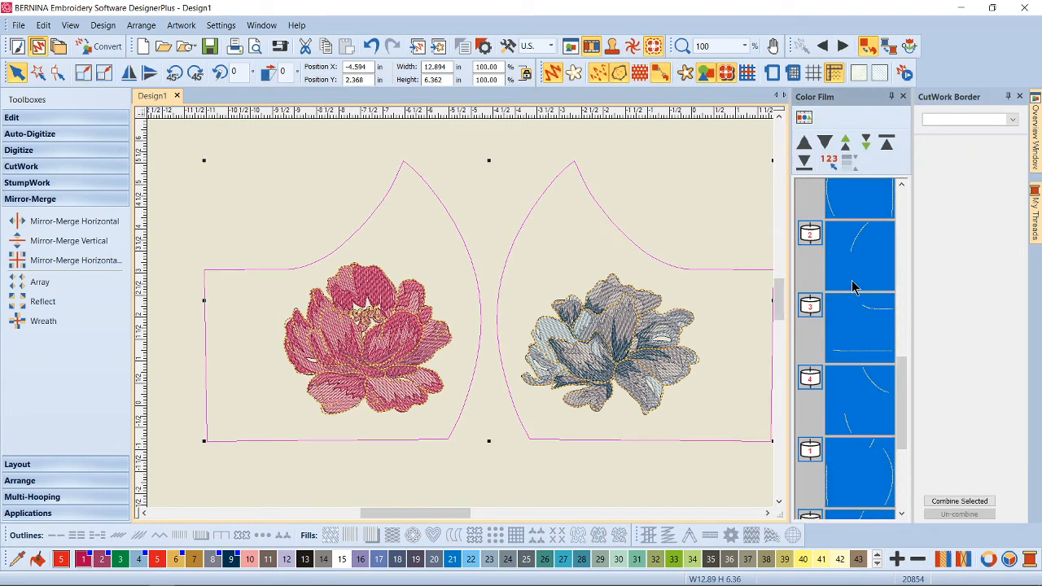
{"action": "left_click", "coordinate": [855, 358]}
{"action": "left_click", "coordinate": [855, 365]}
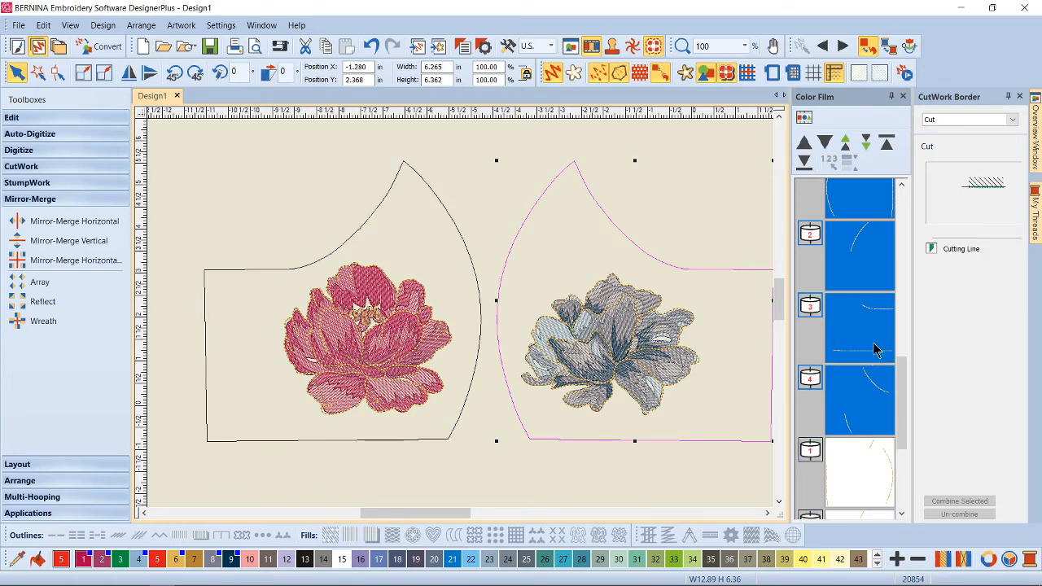
{"action": "left_click", "coordinate": [871, 456], "text": "ctrl"}
{"action": "left_click", "coordinate": [960, 501]}
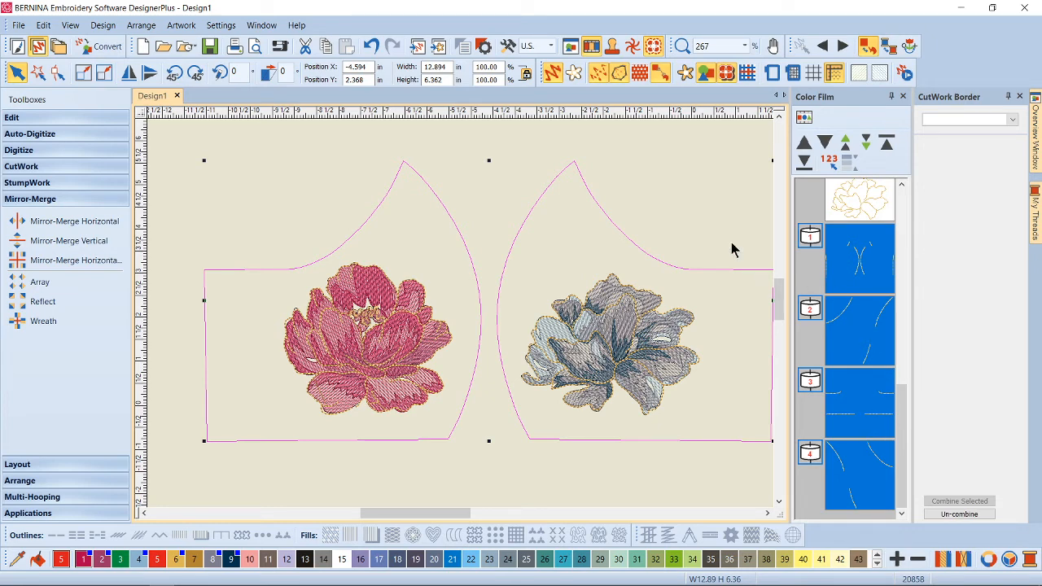
{"action": "left_click", "coordinate": [660, 158]}
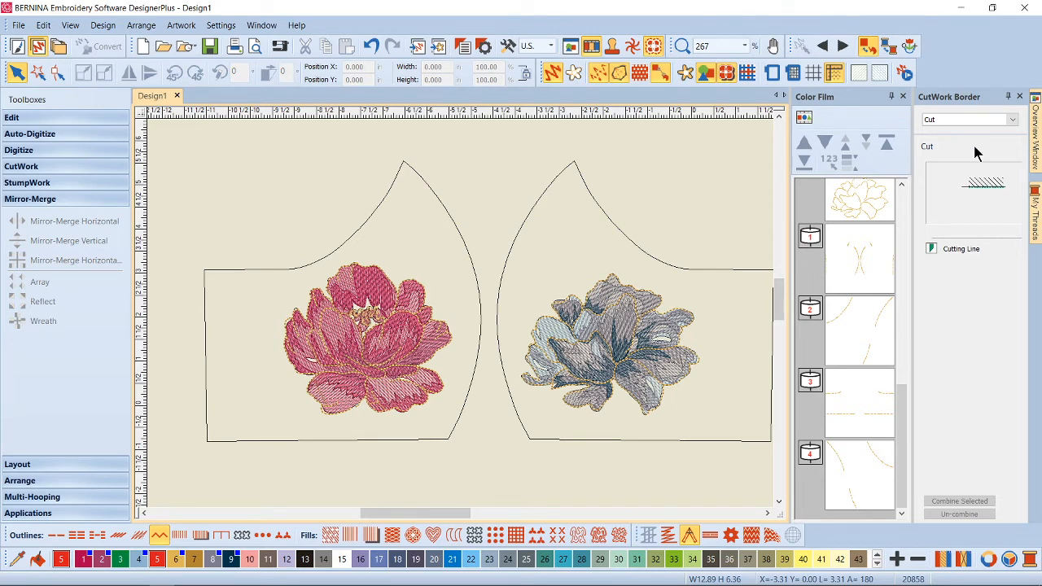
{"action": "left_click", "coordinate": [1020, 96]}
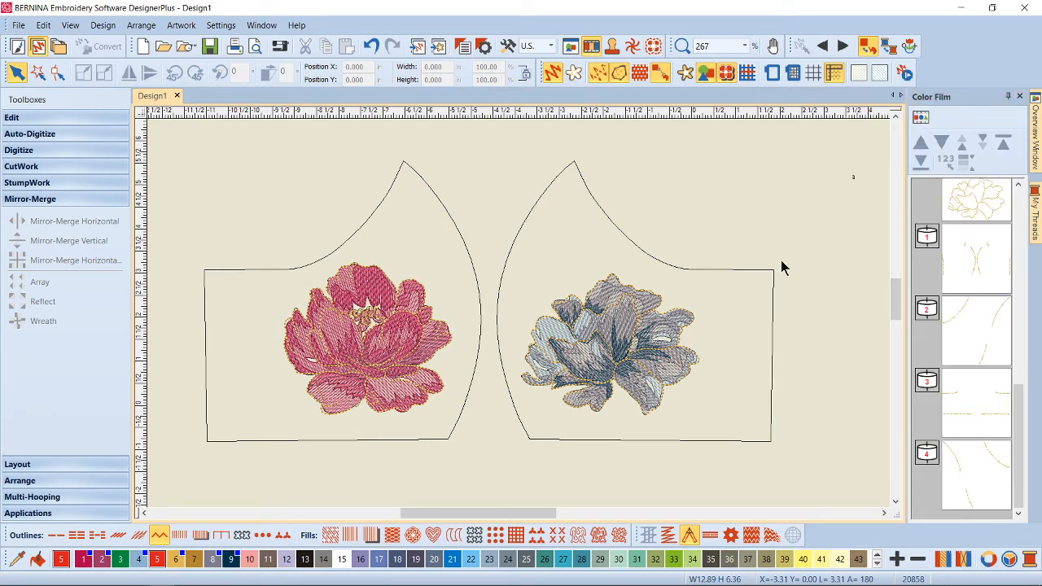
Show the hoop around the design, trying the Maxi Hoop but settling on the BERNINA Large Oval Hoop, 255 x 145.
{"action": "left_click_drag", "start_coordinate": [850, 182], "coordinate": [711, 269]}
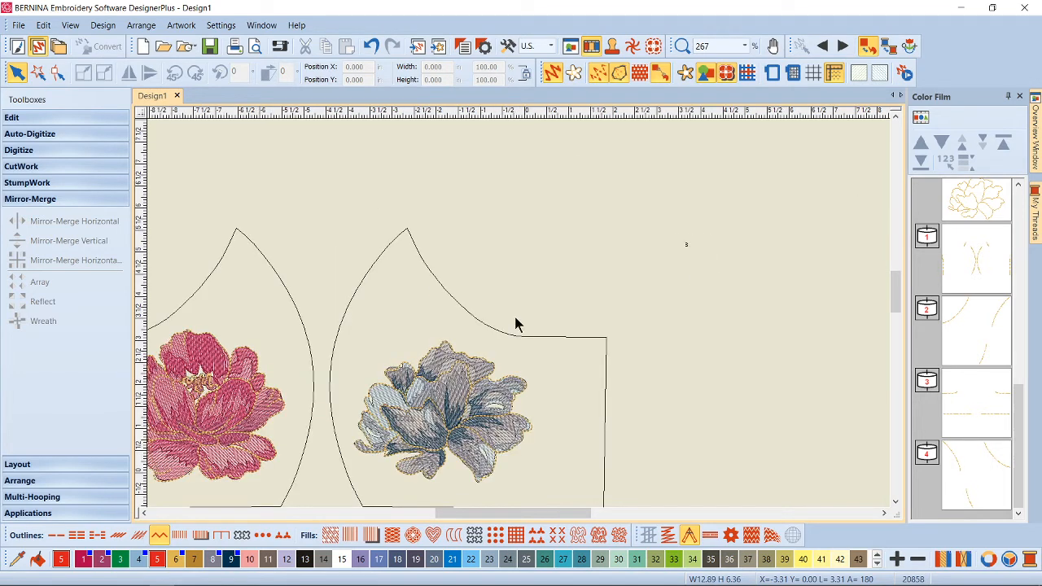
{"action": "scroll", "coordinate": [391, 366], "scroll_direction": "down", "scroll_amount": 2}
{"action": "scroll", "coordinate": [477, 332], "scroll_direction": "up", "scroll_amount": 1}
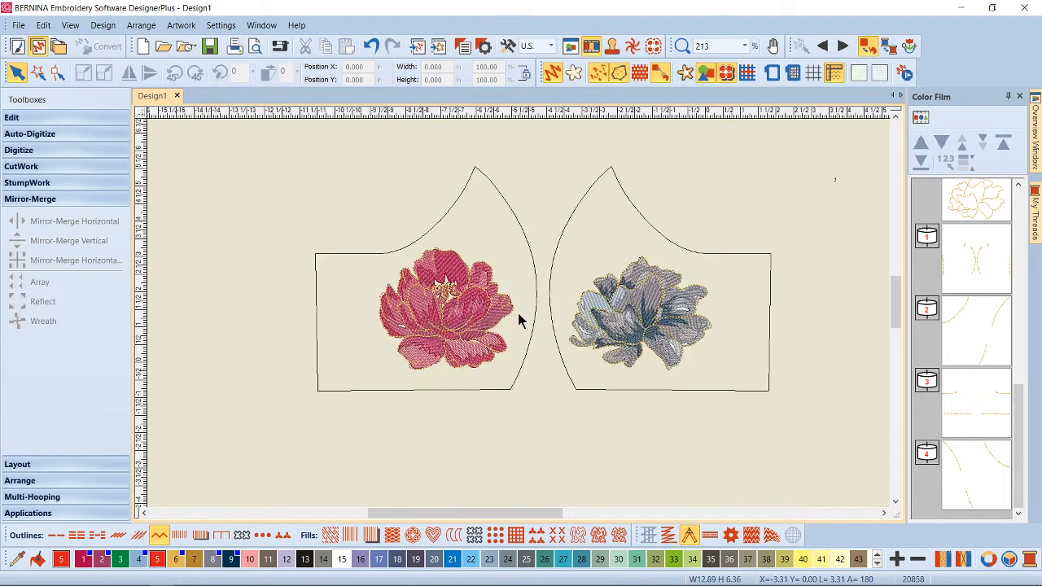
{"action": "left_click", "coordinate": [773, 73]}
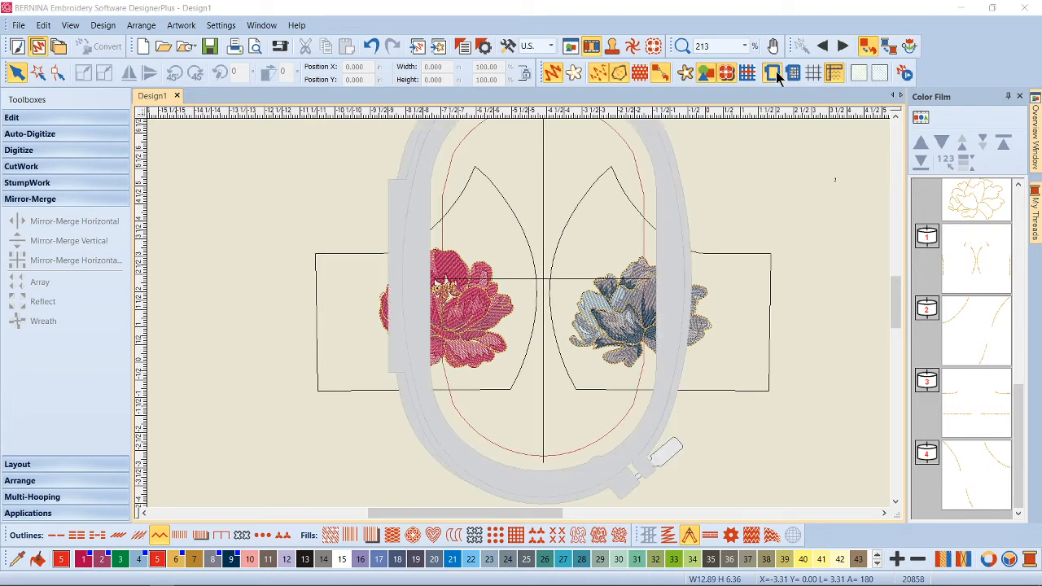
{"action": "right_click", "coordinate": [778, 76]}
{"action": "left_click", "coordinate": [544, 223]}
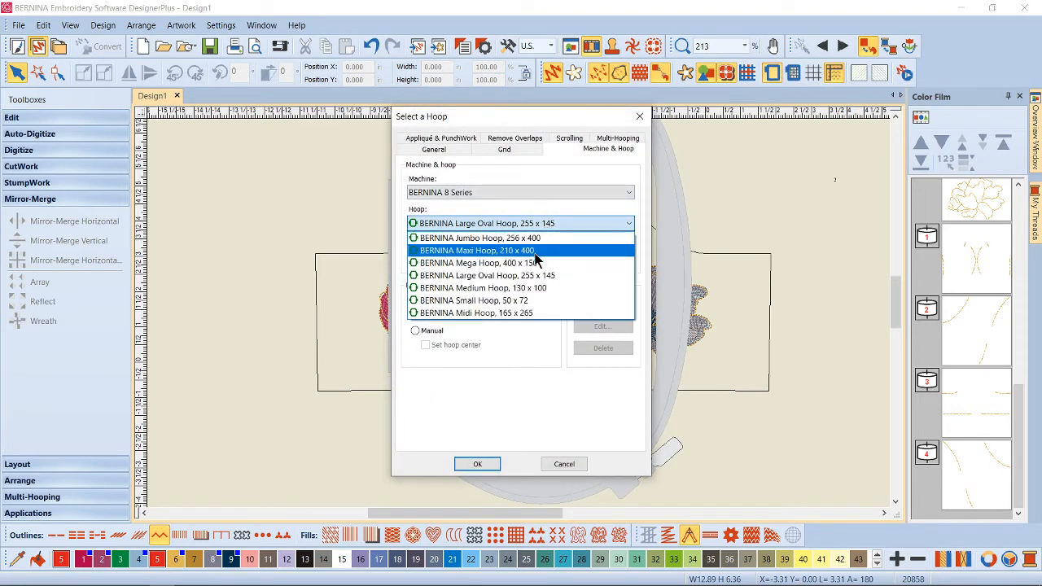
{"action": "left_click", "coordinate": [537, 251]}
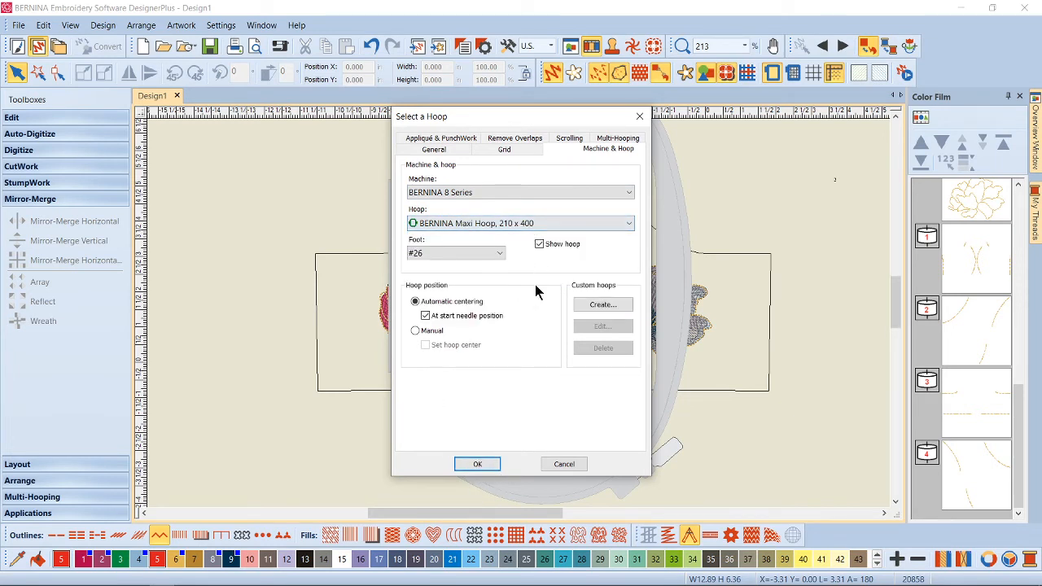
{"action": "left_click", "coordinate": [538, 223]}
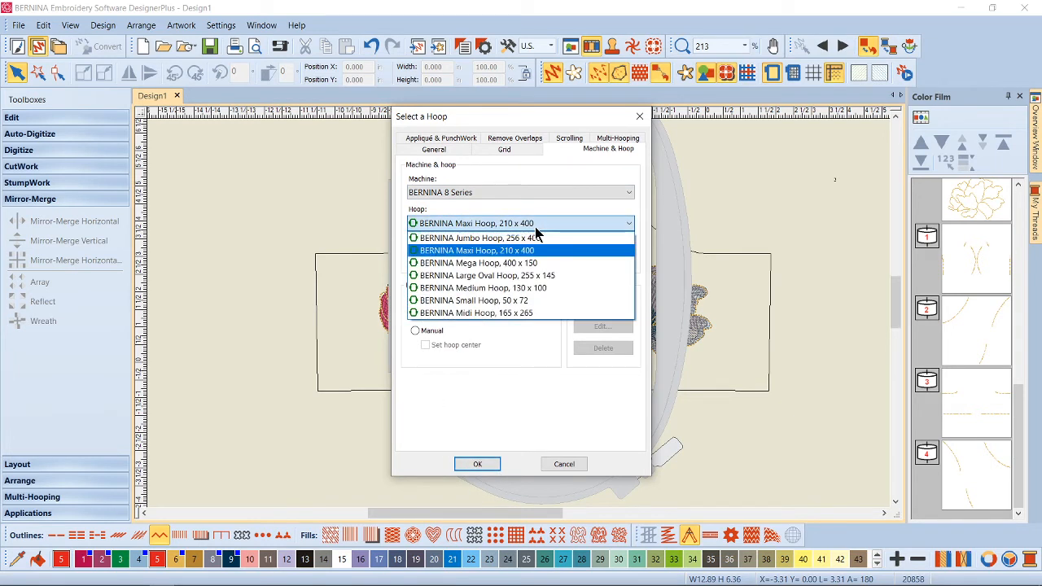
{"action": "left_click", "coordinate": [549, 276]}
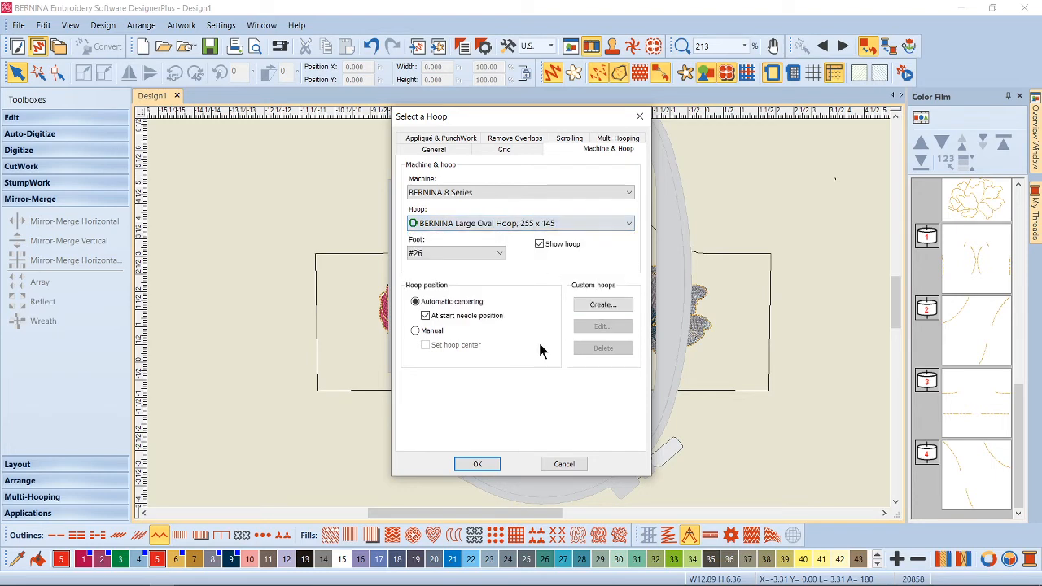
{"action": "left_click", "coordinate": [479, 465]}
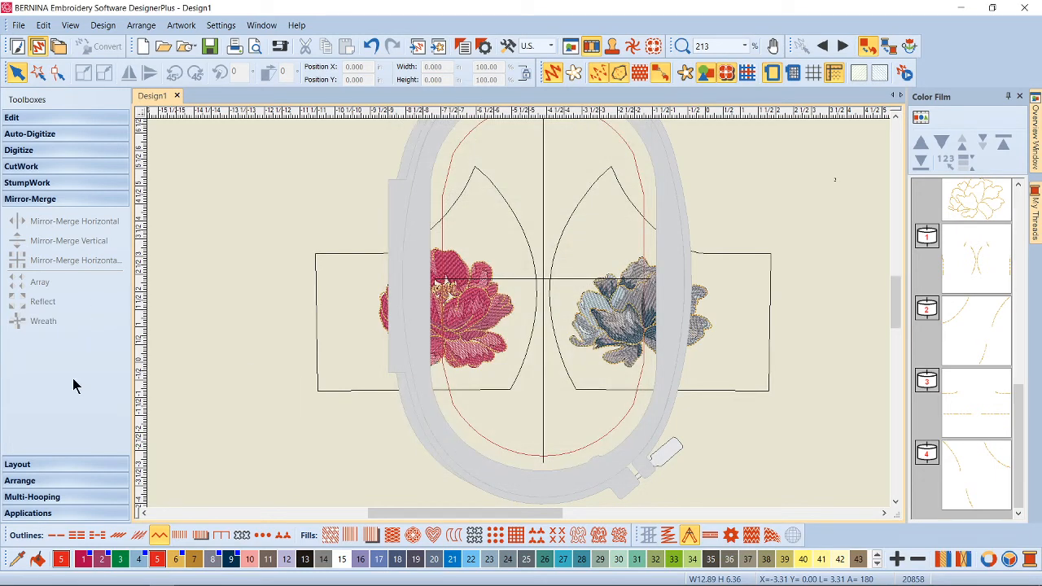
Enter multi-hooping, rotate the Large Oval hoop 90° clockwise, and move it over the blue-gray flower mask piece.
{"action": "left_click", "coordinate": [81, 496]}
{"action": "left_click", "coordinate": [460, 145]}
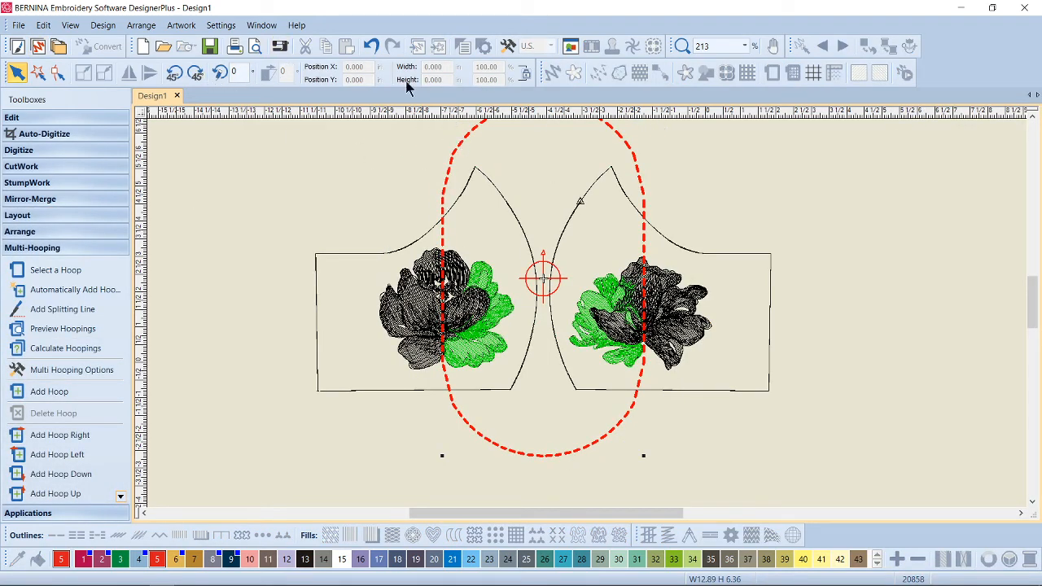
{"action": "left_click", "coordinate": [194, 71]}
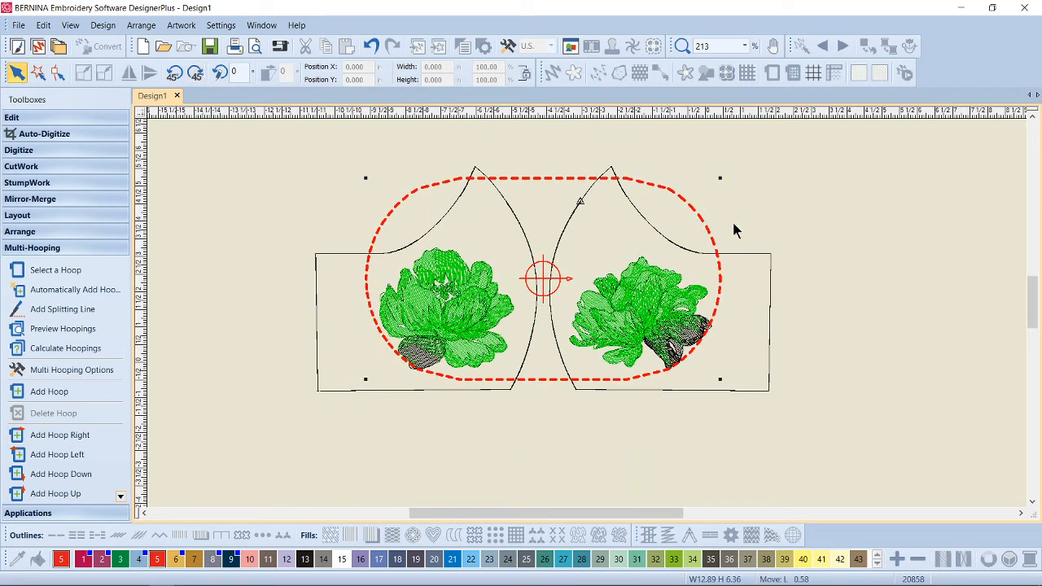
{"action": "left_click_drag", "start_coordinate": [783, 228], "coordinate": [809, 234]}
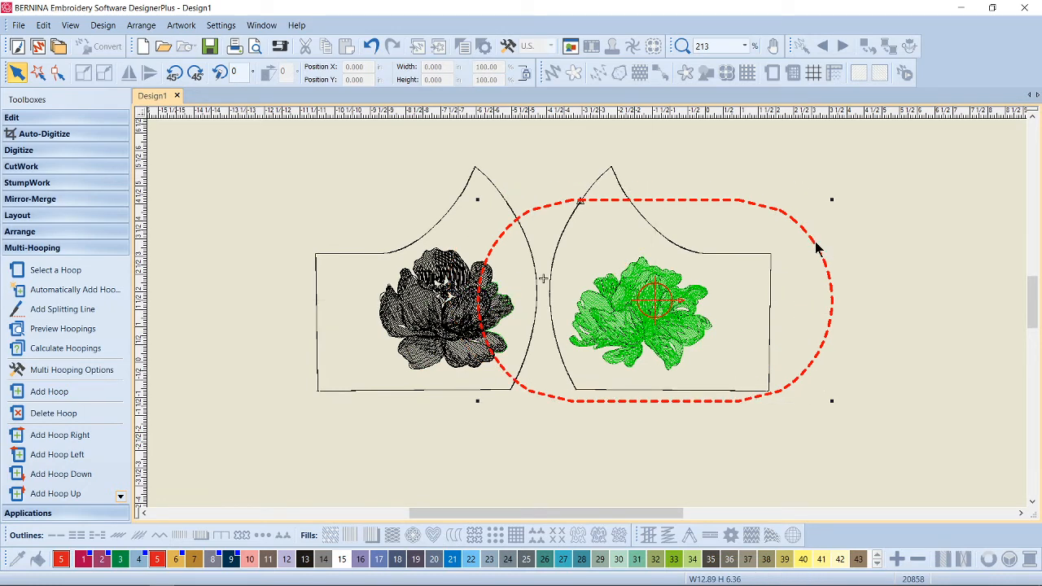
{"action": "left_click_drag", "start_coordinate": [816, 241], "coordinate": [823, 244]}
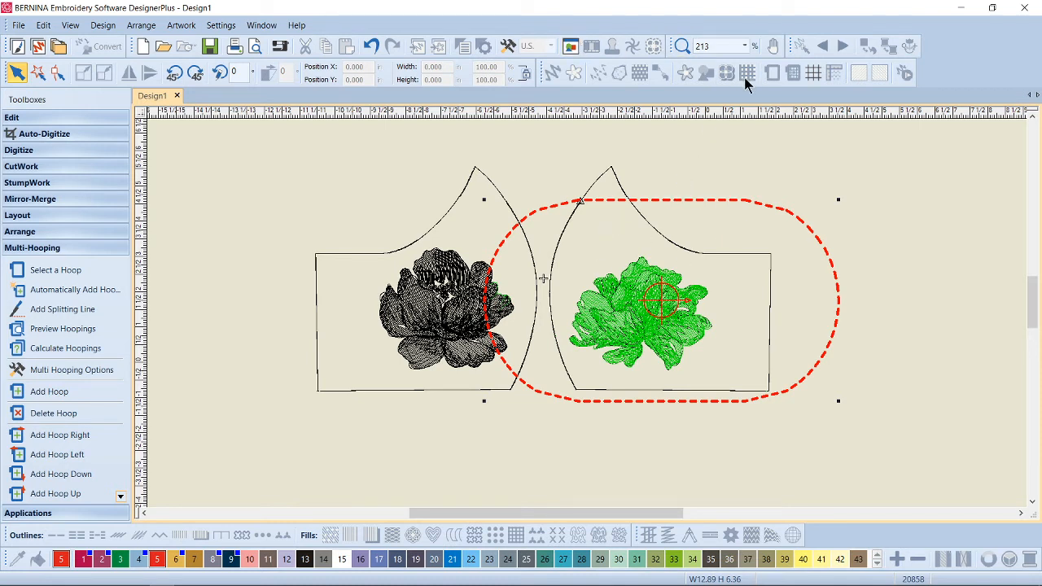
Change the multi-hooping hoop to the BERNINA Maxi Hoop, 210 x 400.
{"action": "left_click", "coordinate": [65, 271]}
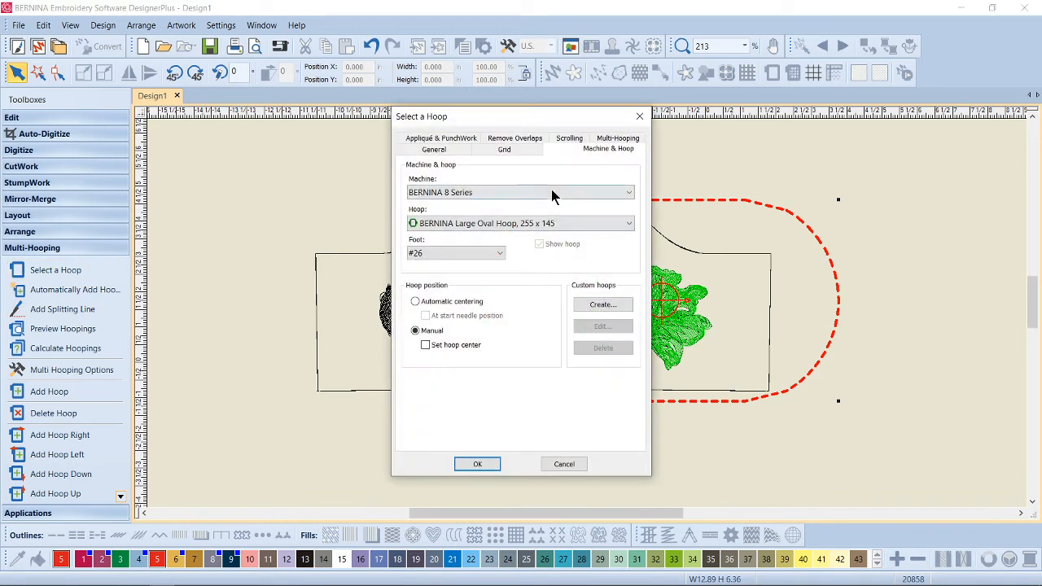
{"action": "left_click", "coordinate": [529, 225]}
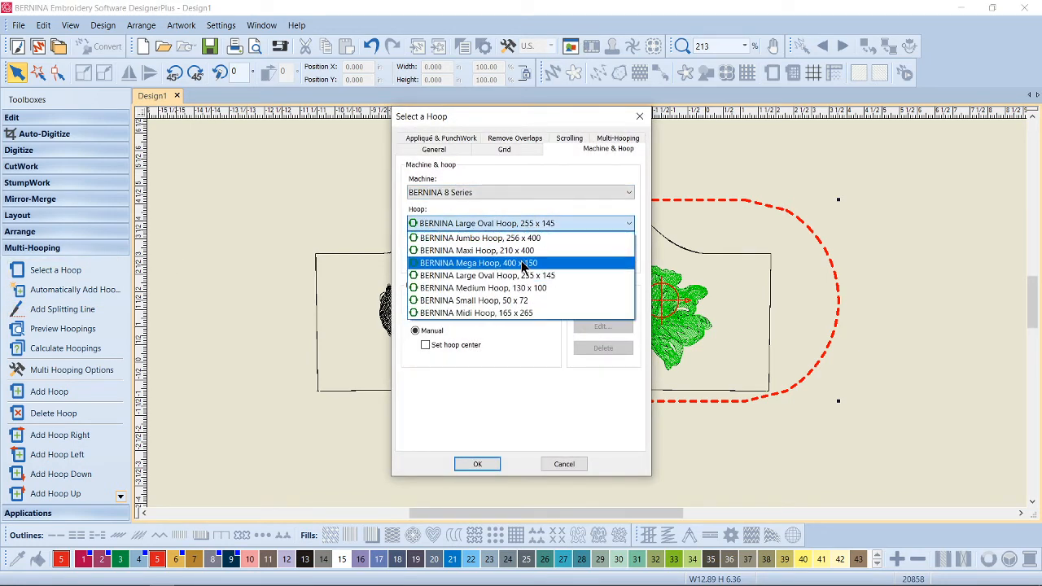
{"action": "left_click", "coordinate": [525, 251]}
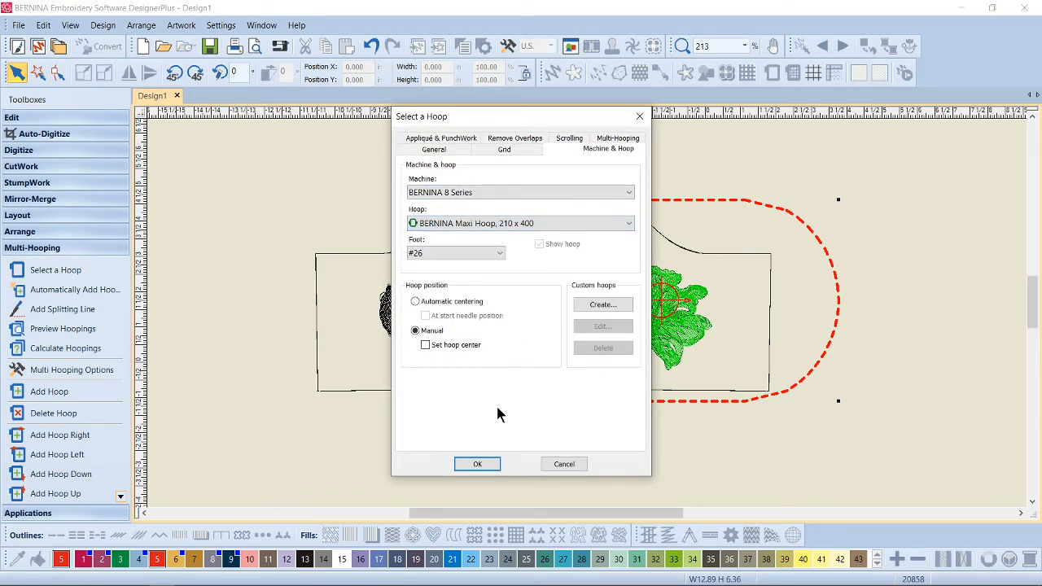
{"action": "left_click", "coordinate": [481, 464]}
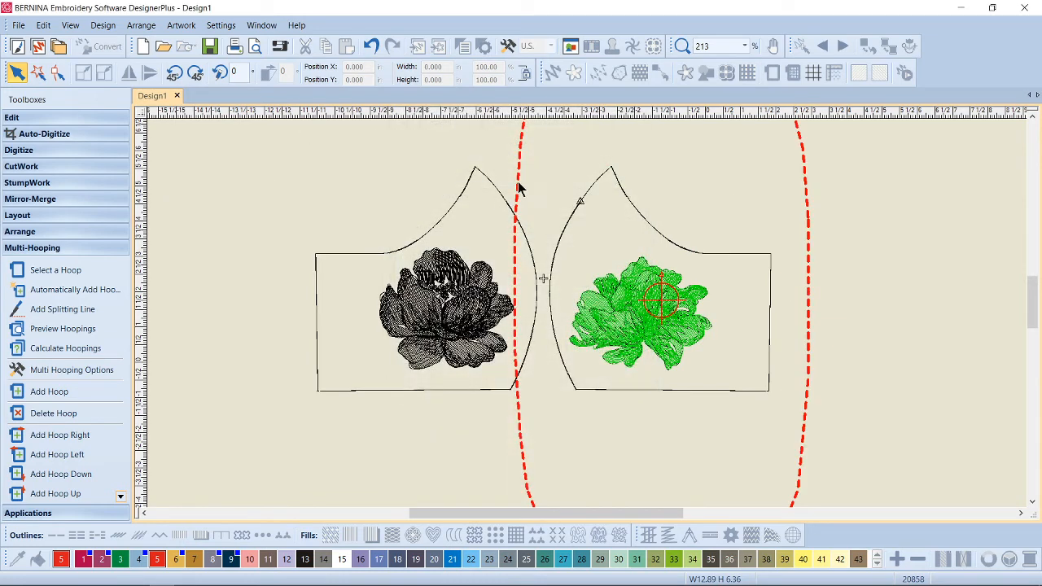
Rotate the Maxi hoop 90° clockwise and center it around both mask pieces.
{"action": "left_click", "coordinate": [195, 73]}
{"action": "left_click", "coordinate": [195, 73]}
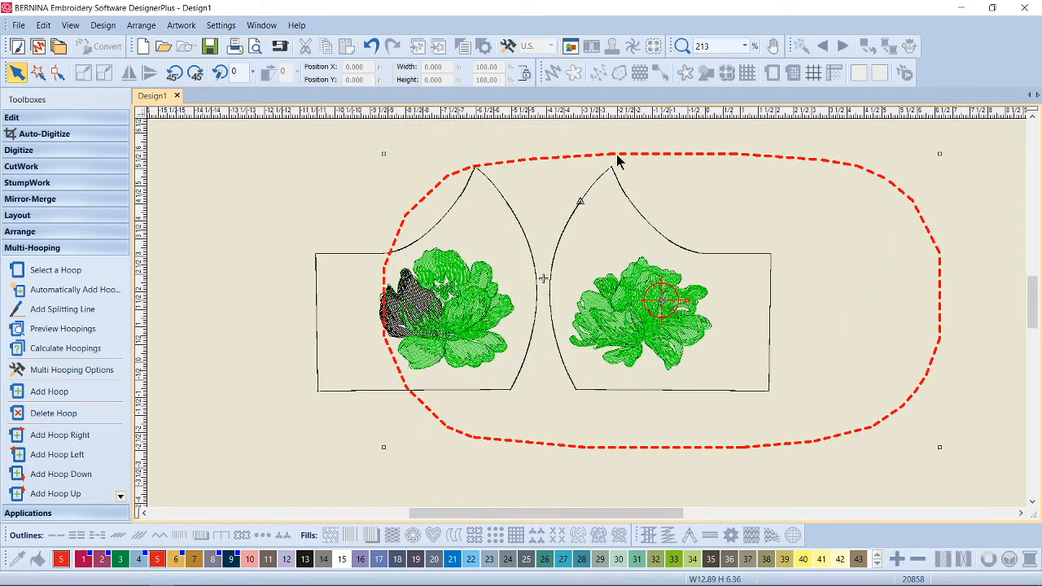
{"action": "left_click_drag", "start_coordinate": [550, 159], "coordinate": [520, 159]}
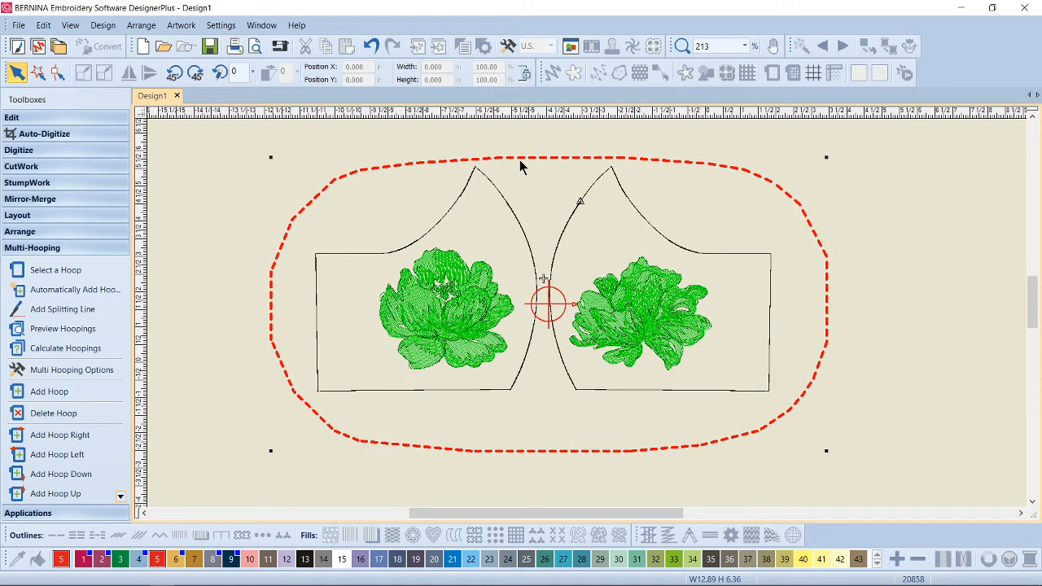
{"action": "key", "text": "Left"}
{"action": "key", "text": "Left"}
{"action": "key", "text": "Left"}
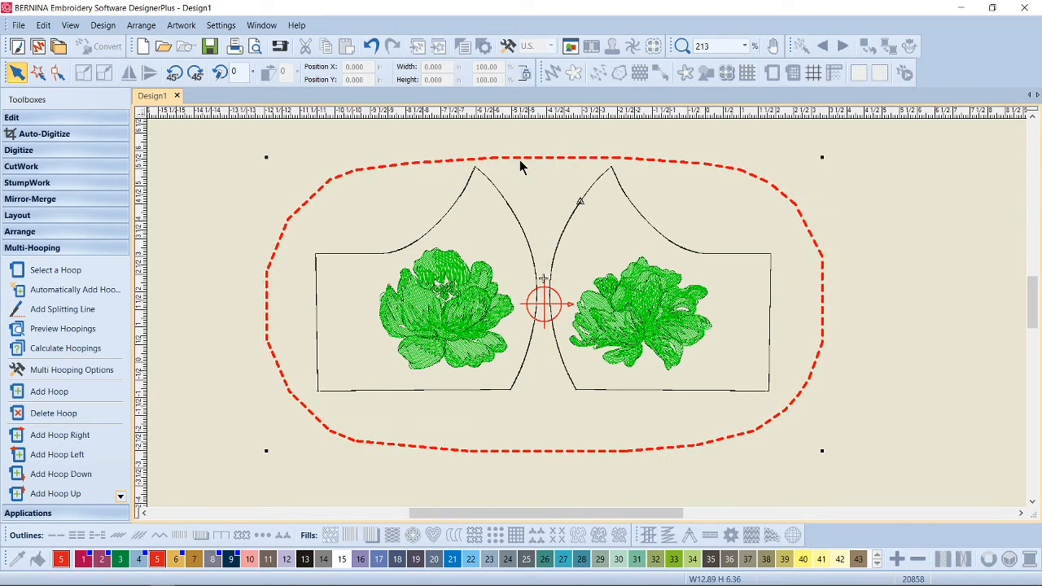
{"action": "key", "text": "Left"}
{"action": "key", "text": "Up"}
{"action": "key", "text": "Up"}
{"action": "key", "text": "Up"}
{"action": "key", "text": "Up"}
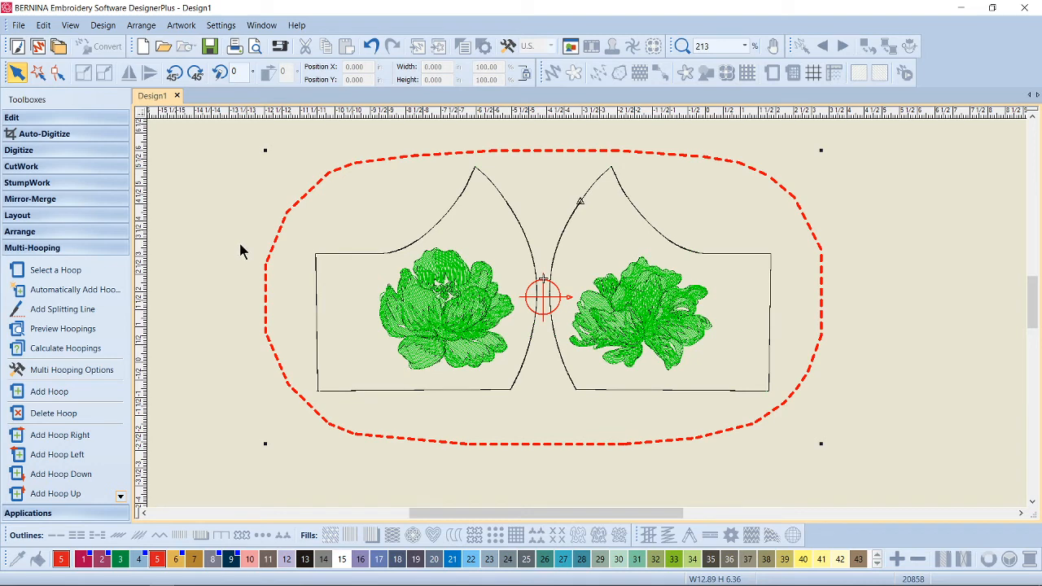
Set the presser foot for the Maxi hoop to #44C.
{"action": "left_click", "coordinate": [85, 272]}
{"action": "left_click", "coordinate": [496, 255]}
{"action": "left_click", "coordinate": [476, 274]}
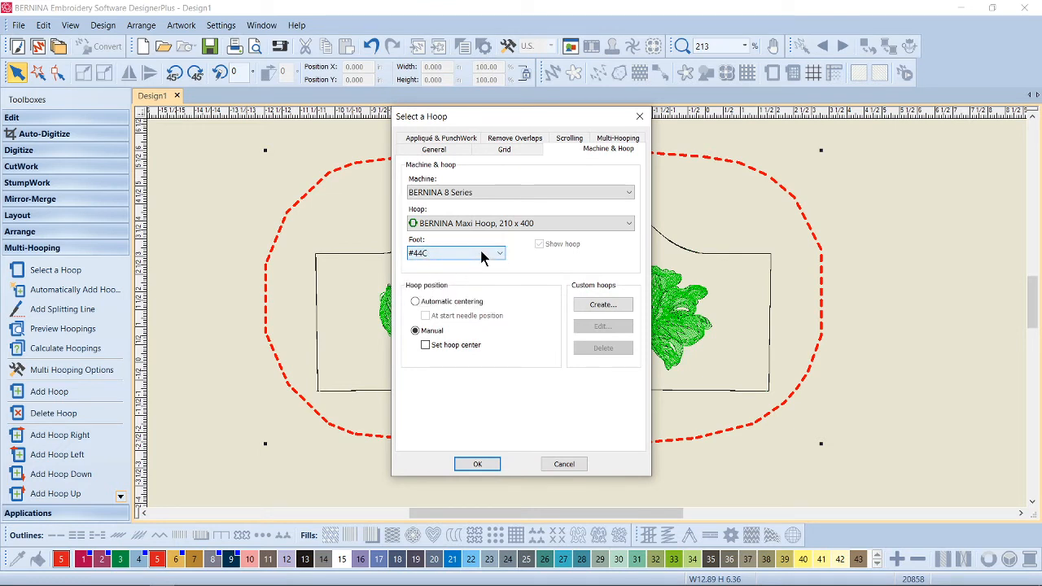
{"action": "left_click", "coordinate": [478, 464]}
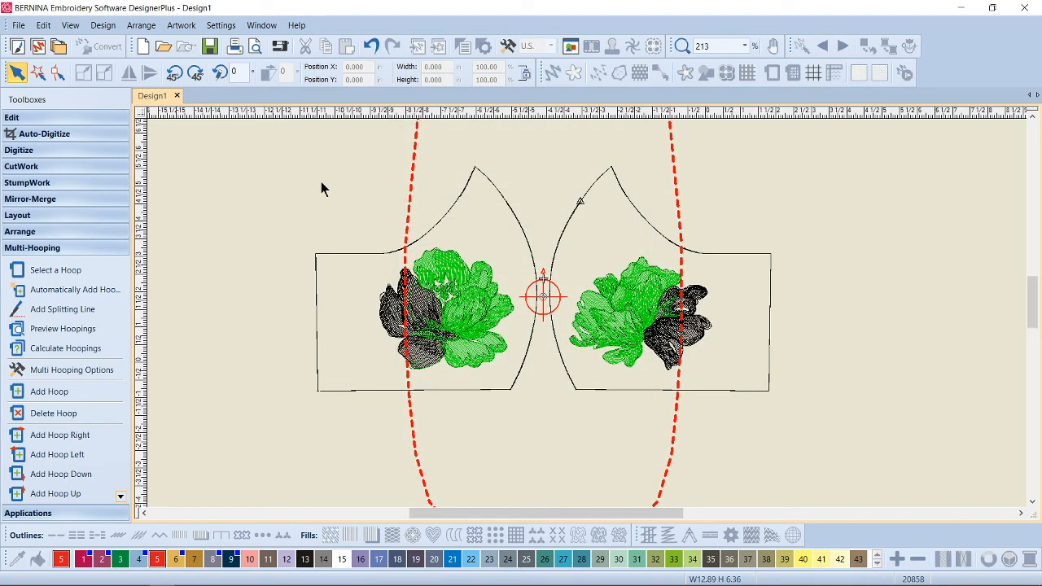
Rotate the hoop 90° clockwise, fine-tune its position around both mask pieces, and return to the Digitize tools.
{"action": "left_click", "coordinate": [197, 72]}
{"action": "left_click", "coordinate": [196, 72]}
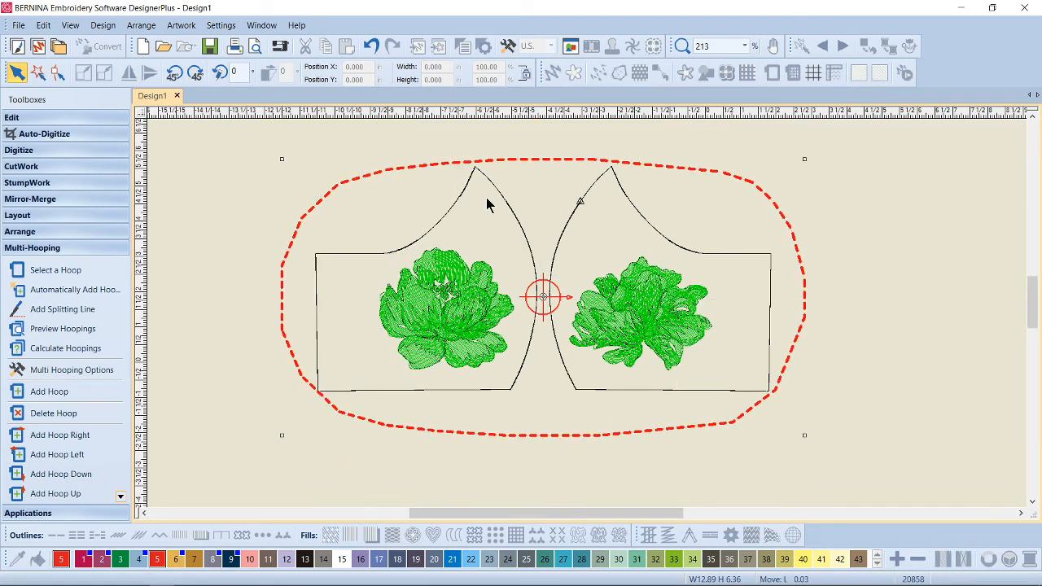
{"action": "key", "text": "Left"}
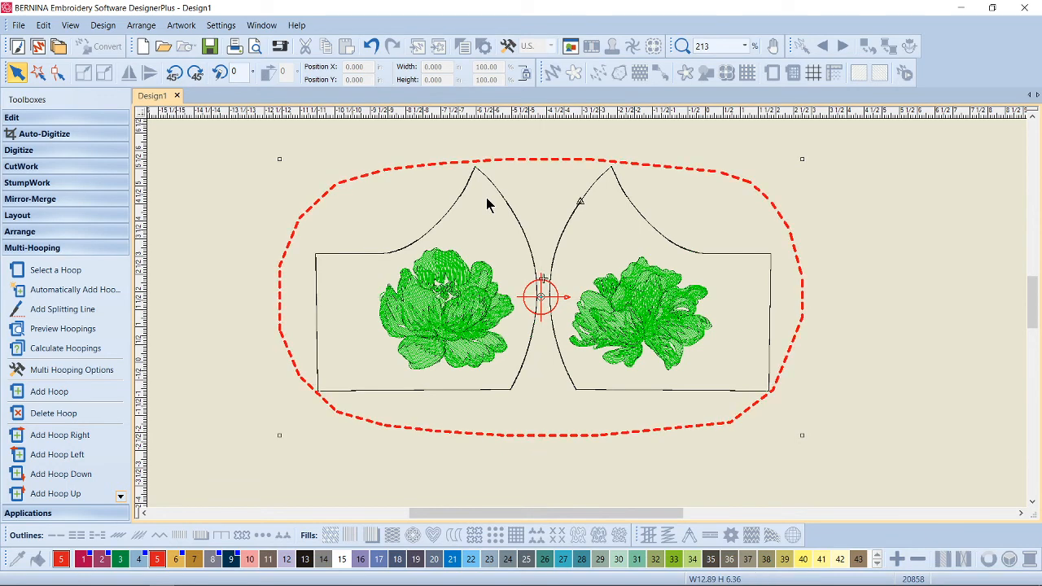
{"action": "key", "text": "Down"}
{"action": "key", "text": "Right"}
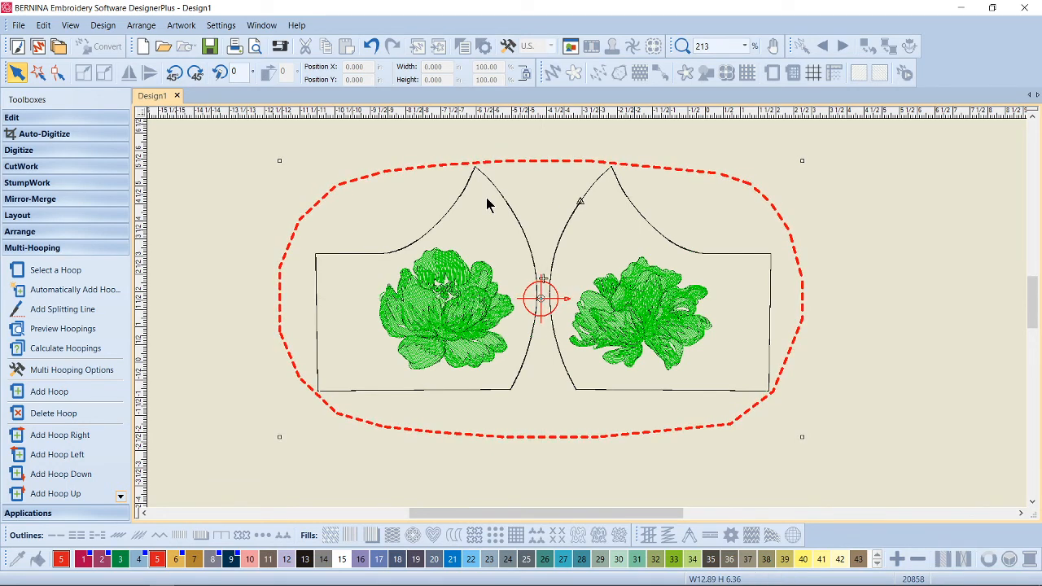
{"action": "scroll", "coordinate": [486, 204], "scroll_direction": "up", "scroll_amount": 5}
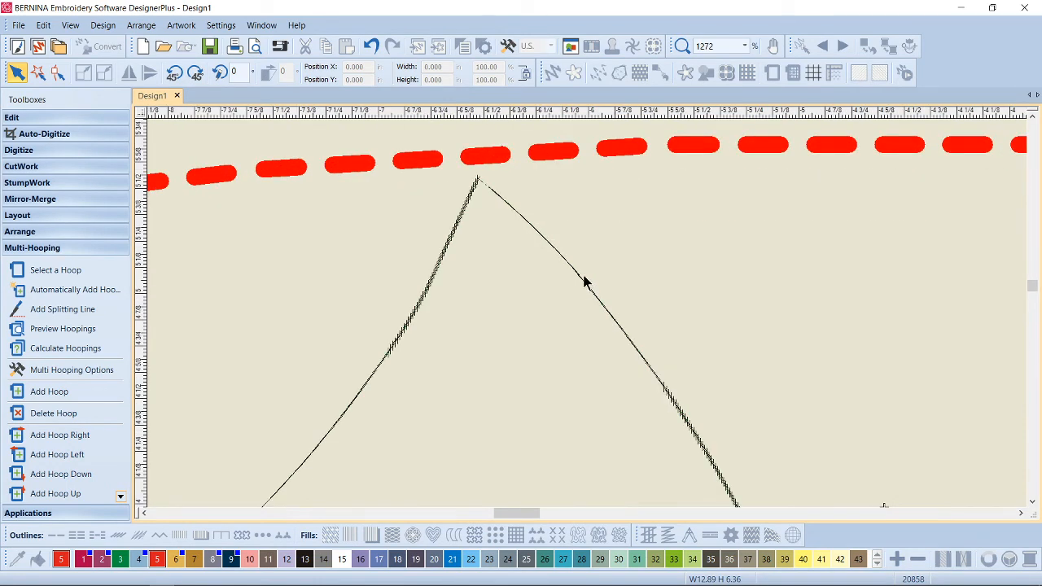
{"action": "scroll", "coordinate": [591, 322], "scroll_direction": "down", "scroll_amount": 5}
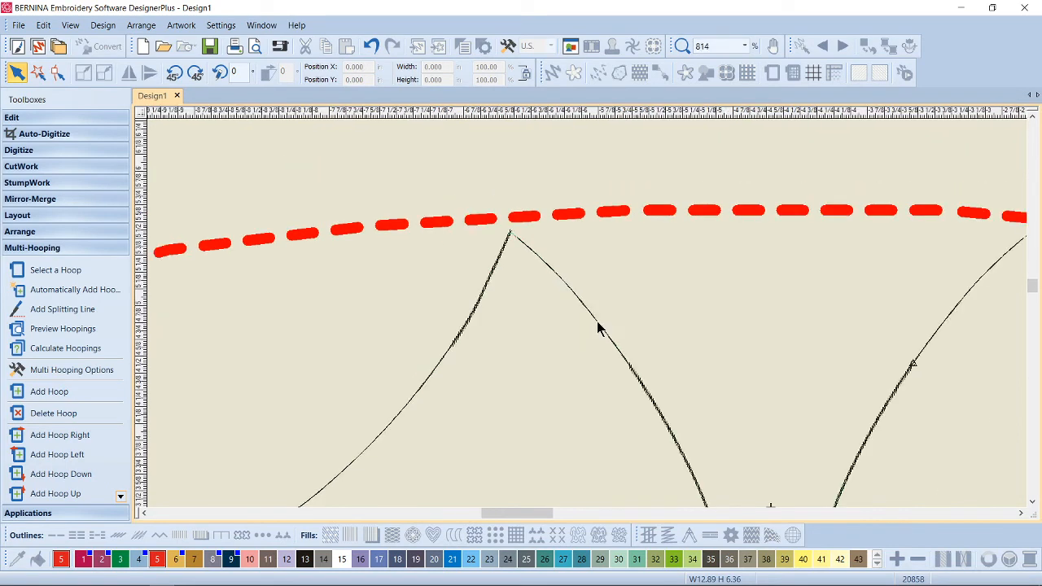
{"action": "scroll", "coordinate": [588, 318], "scroll_direction": "down", "scroll_amount": 1}
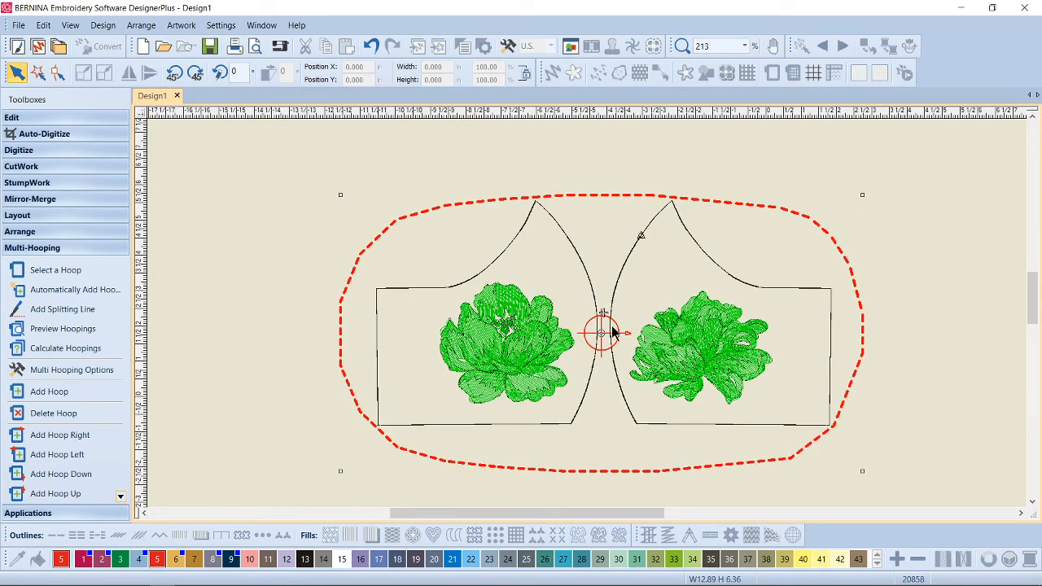
{"action": "left_click", "coordinate": [96, 154]}
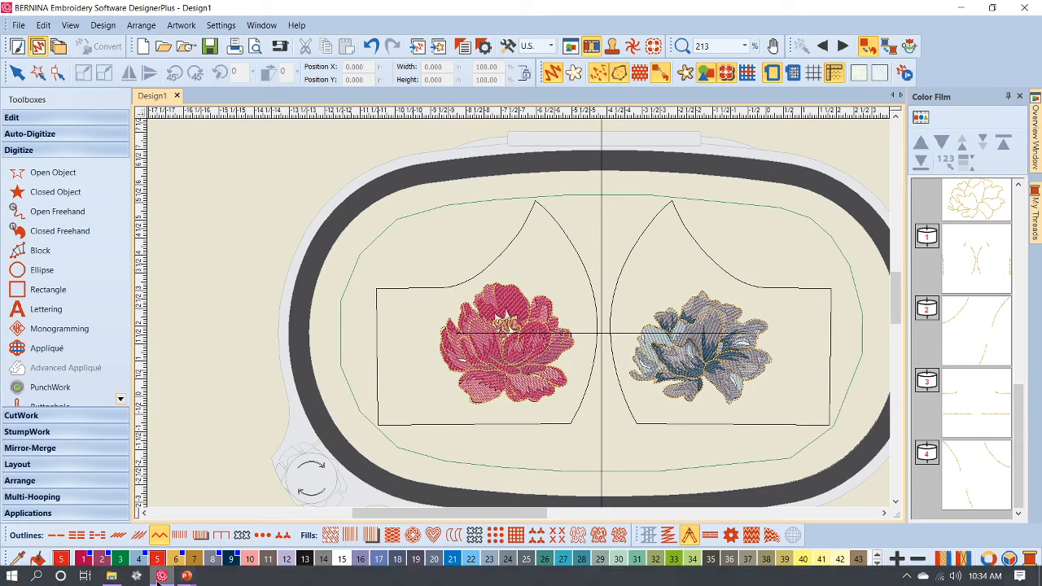
Switch to the slide presentation and advance from the Software Lesson slide to the Stitching slide.
{"action": "left_click", "coordinate": [186, 576]}
{"action": "left_click", "coordinate": [243, 521]}
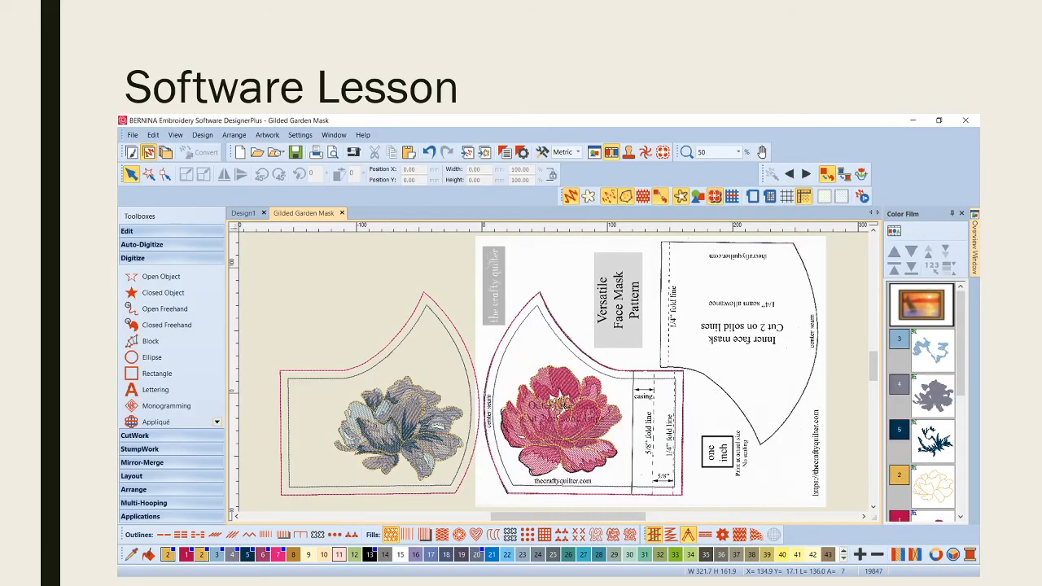
{"action": "left_click", "coordinate": [635, 316]}
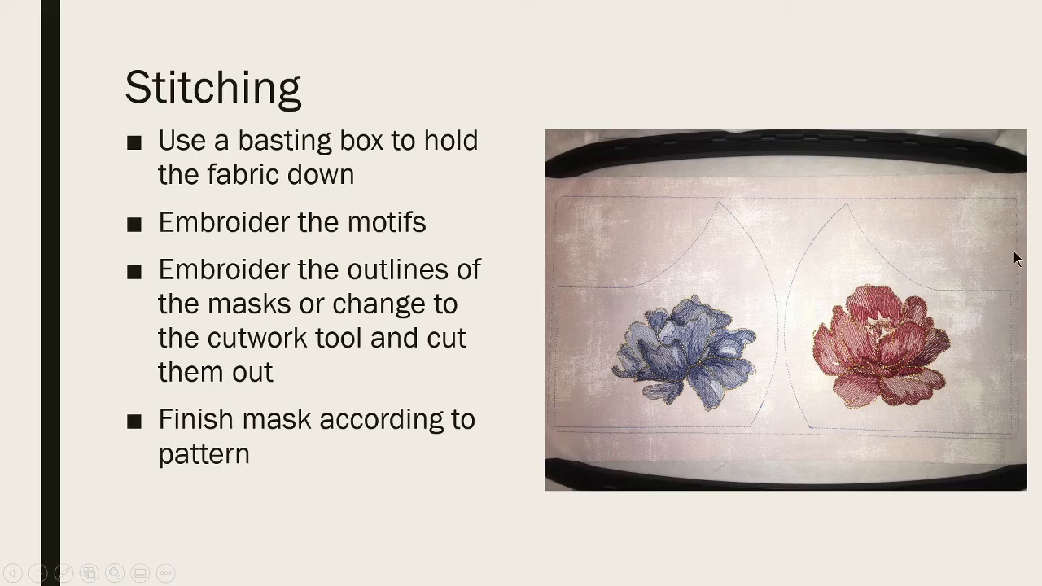